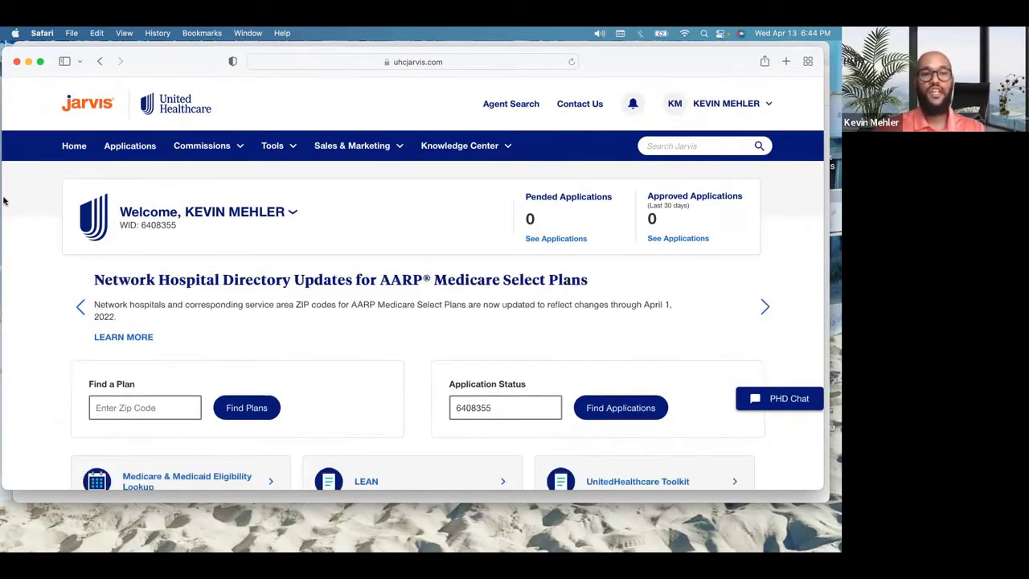
Step: Open the Medicare & Medicaid Eligibility Lookup tile from the Jarvis home page
scroll(4, 201, "down", 6)
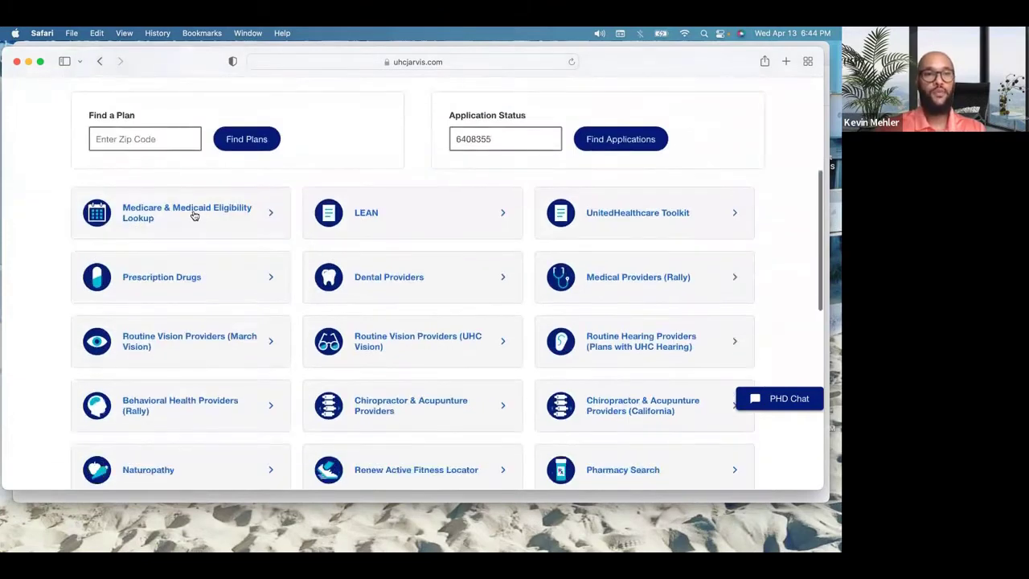
left_click(194, 216)
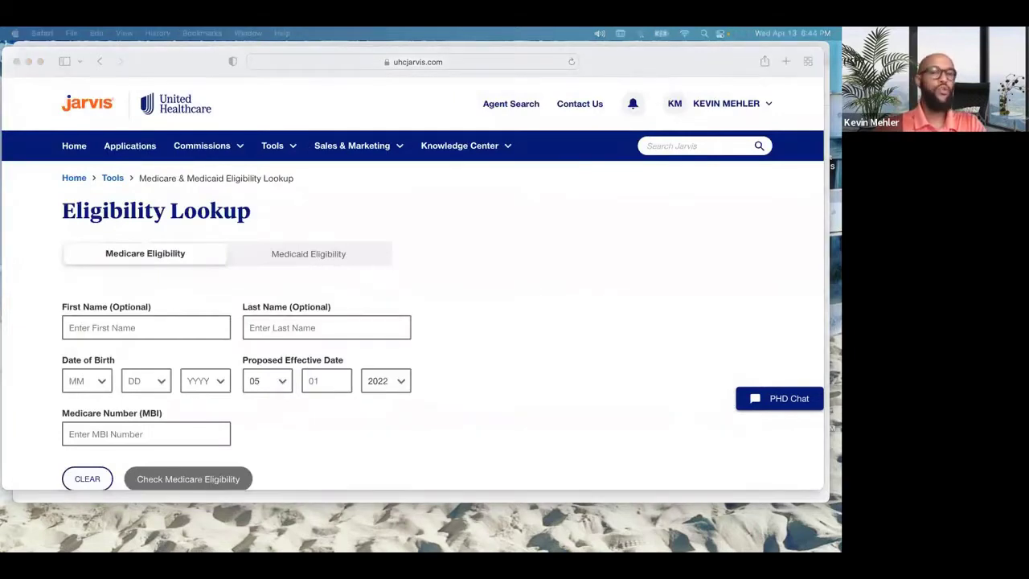
Step: Enter the client's first name, last name and date of birth, then run the Medicare eligibility check
left_click(188, 325)
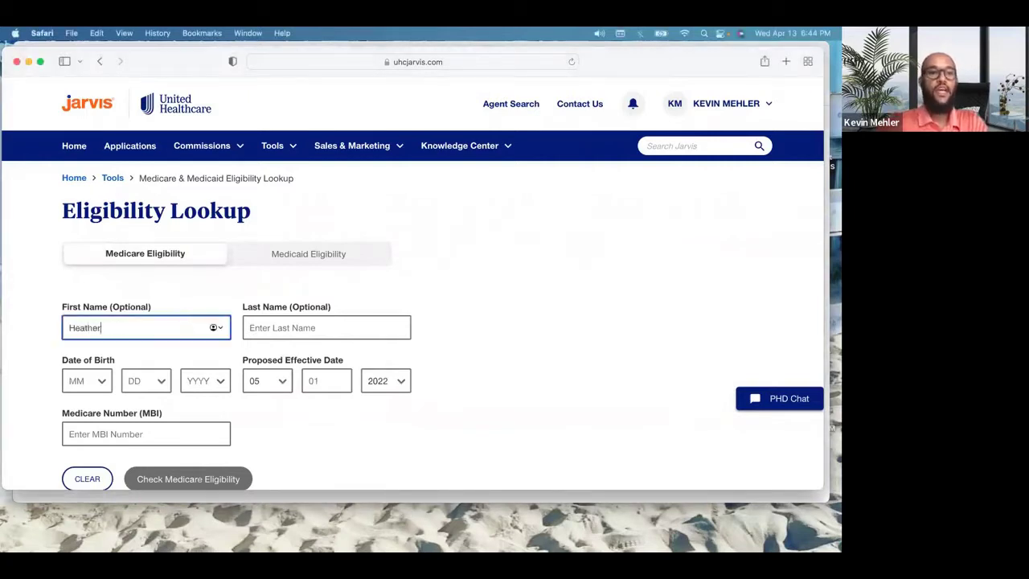
key("Tab")
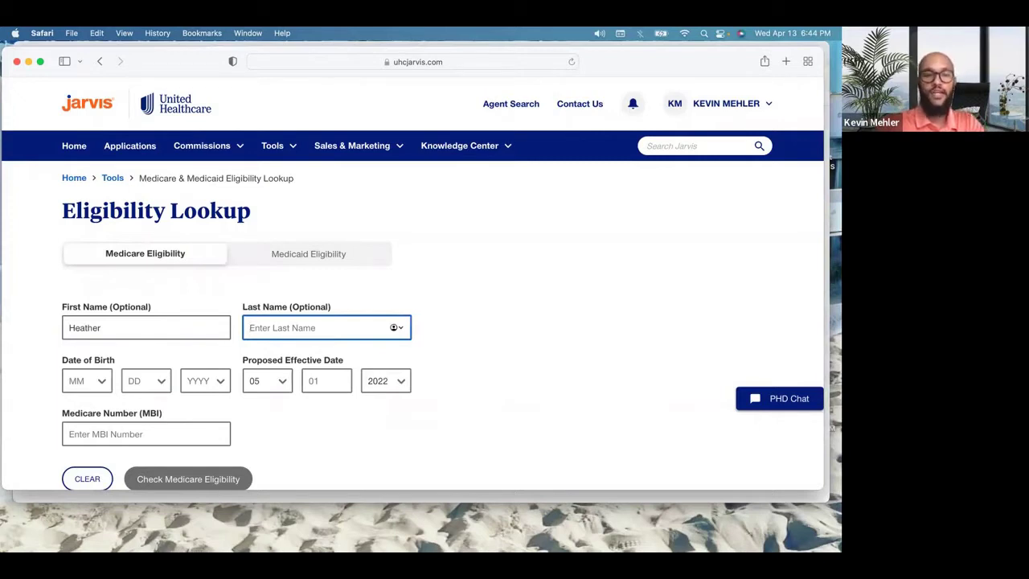
key("Tab")
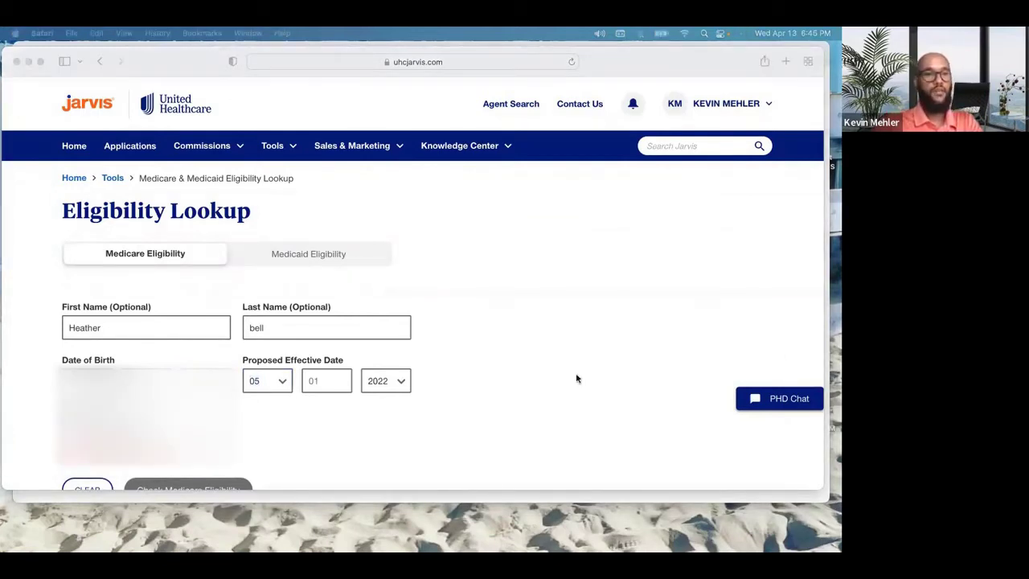
left_click(246, 434)
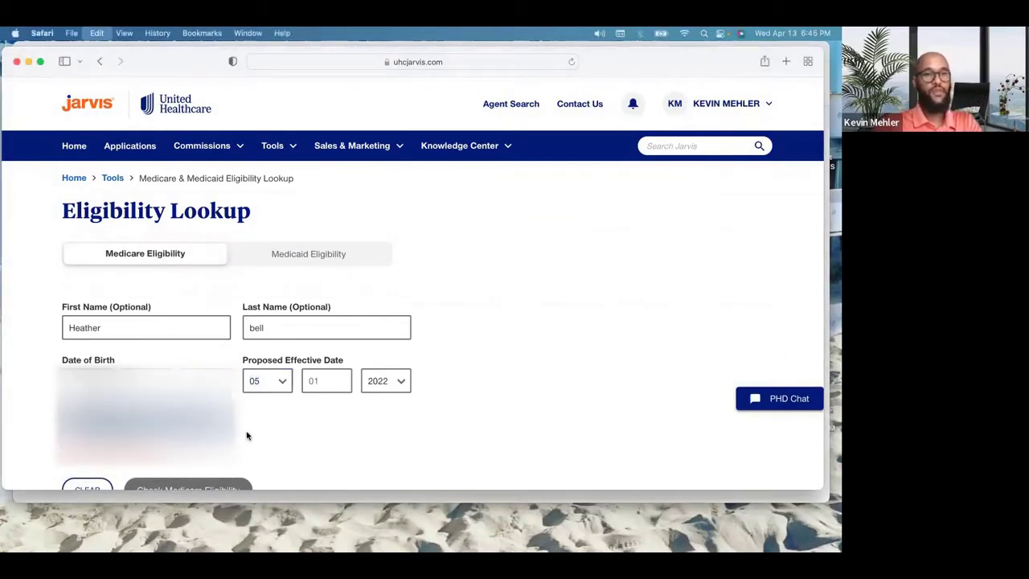
scroll(246, 434, "down", 3)
left_click(218, 344)
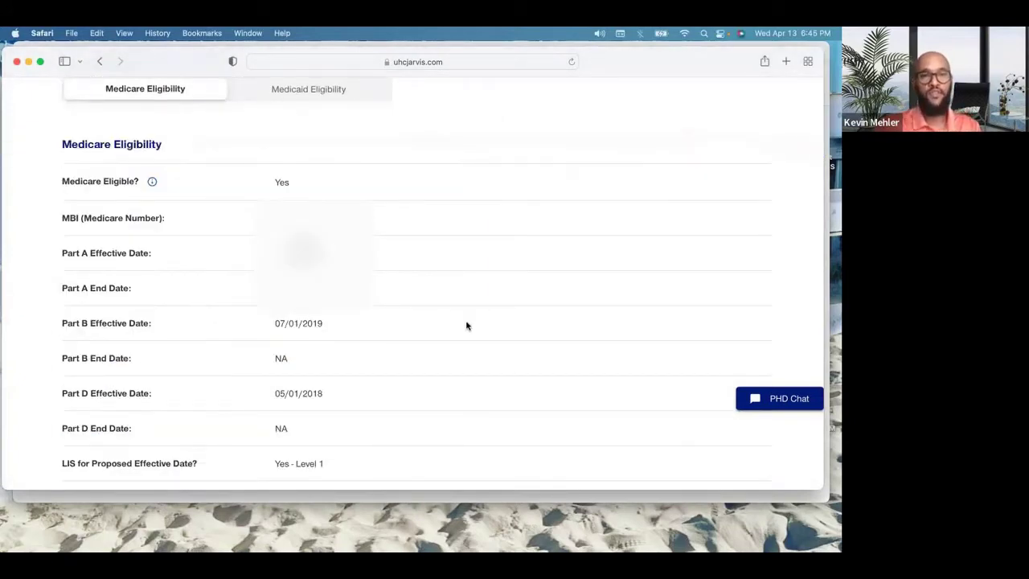
scroll(468, 326, "up", 1)
scroll(466, 326, "up", 2)
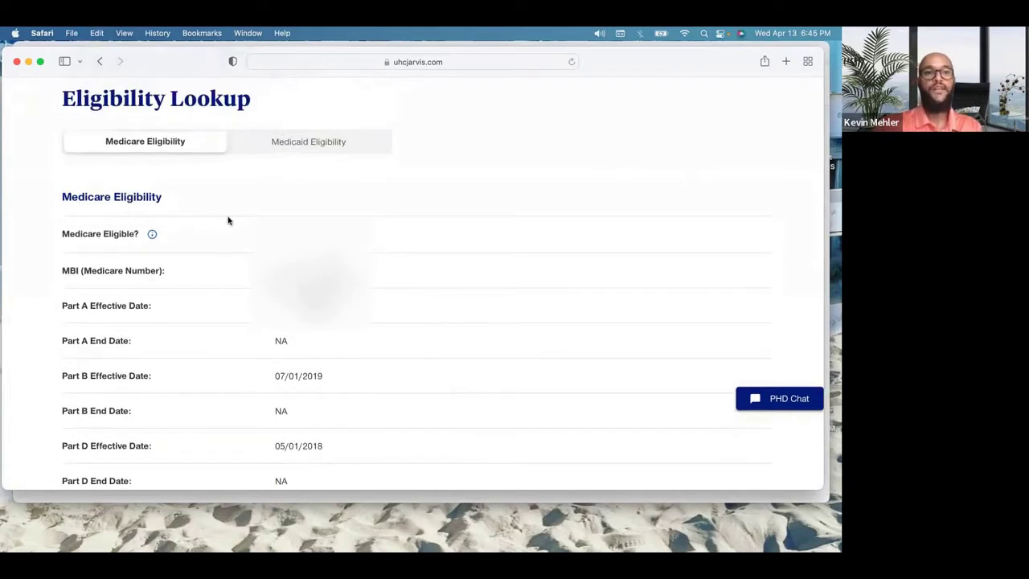
triple_click(288, 243)
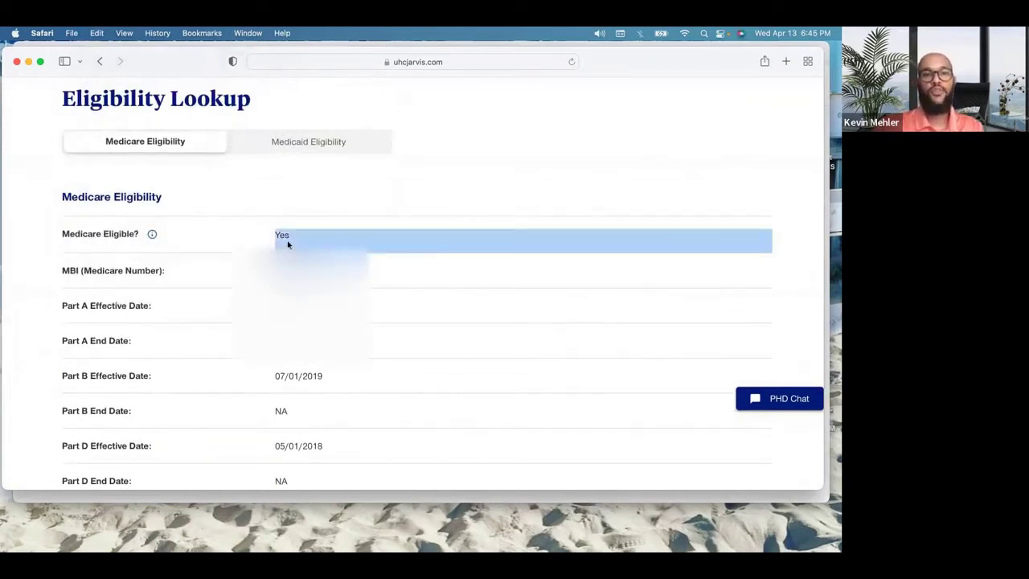
triple_click(307, 274)
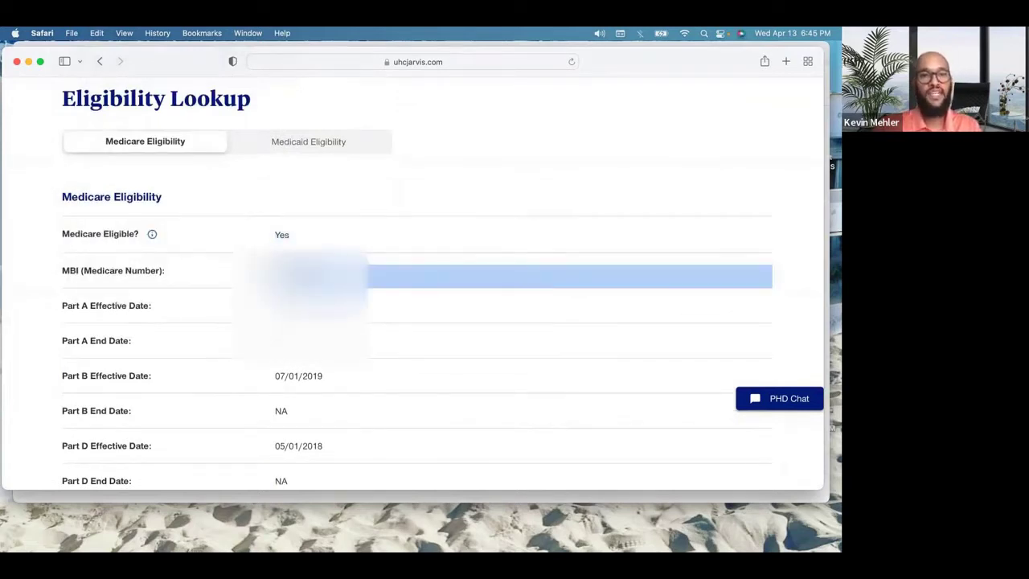
left_click(307, 275)
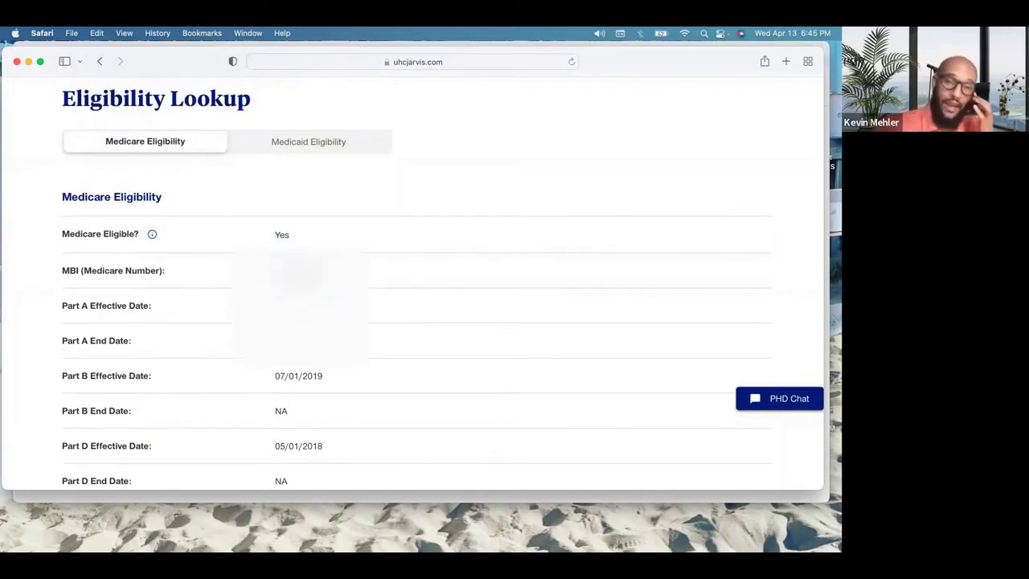
triple_click(306, 275)
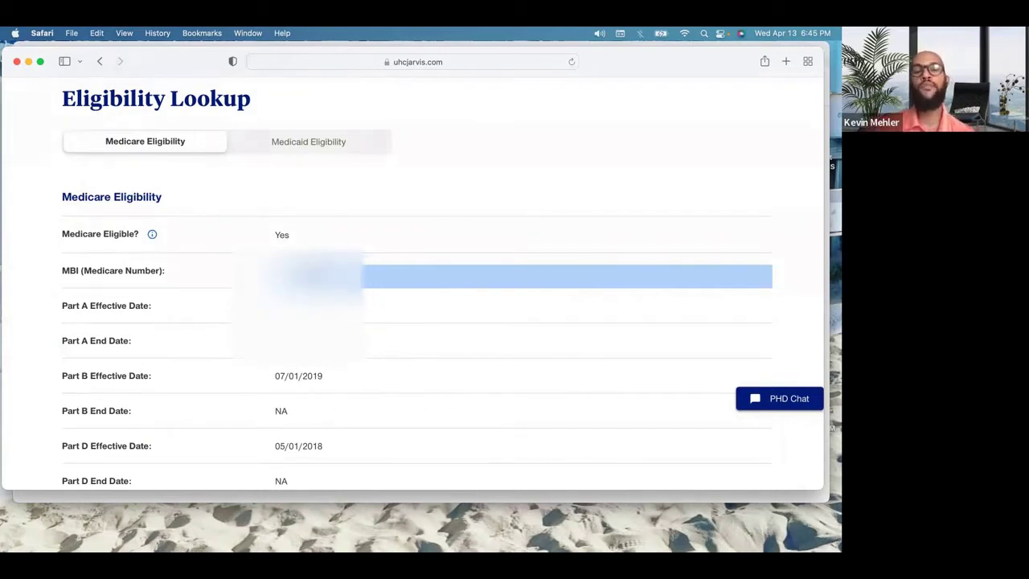
left_click(315, 274)
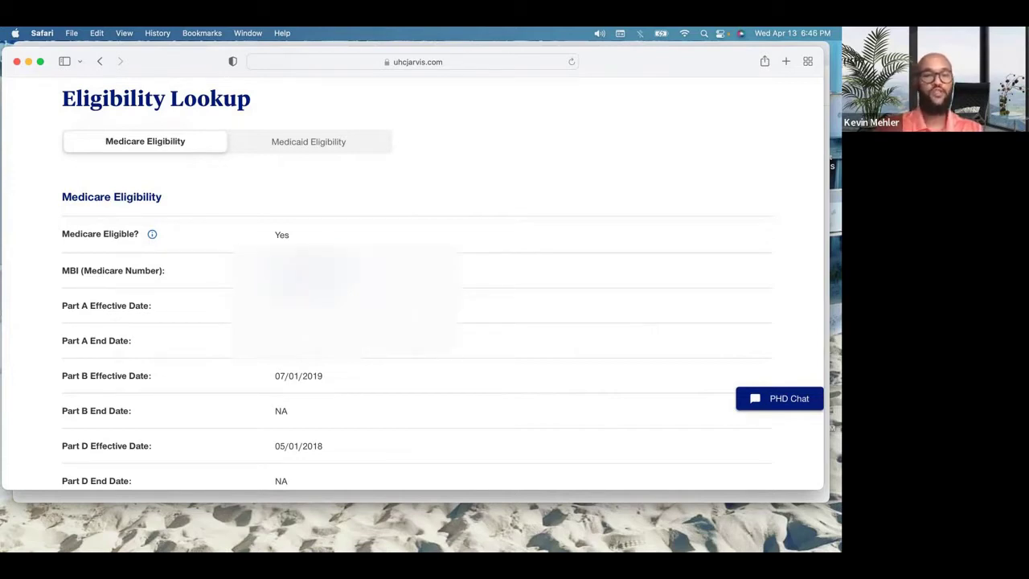
scroll(359, 403, "down", 2)
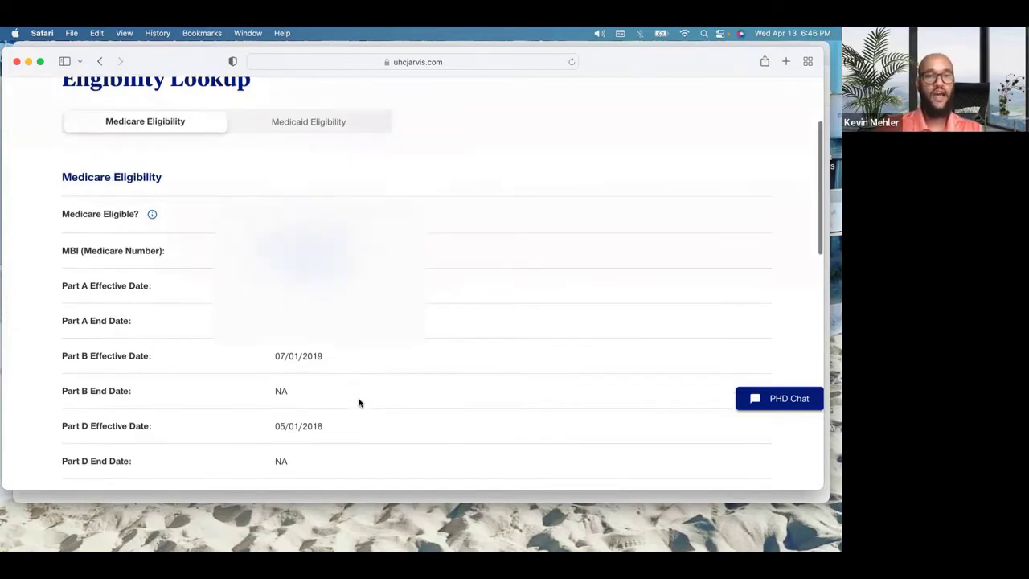
scroll(360, 402, "down", 5)
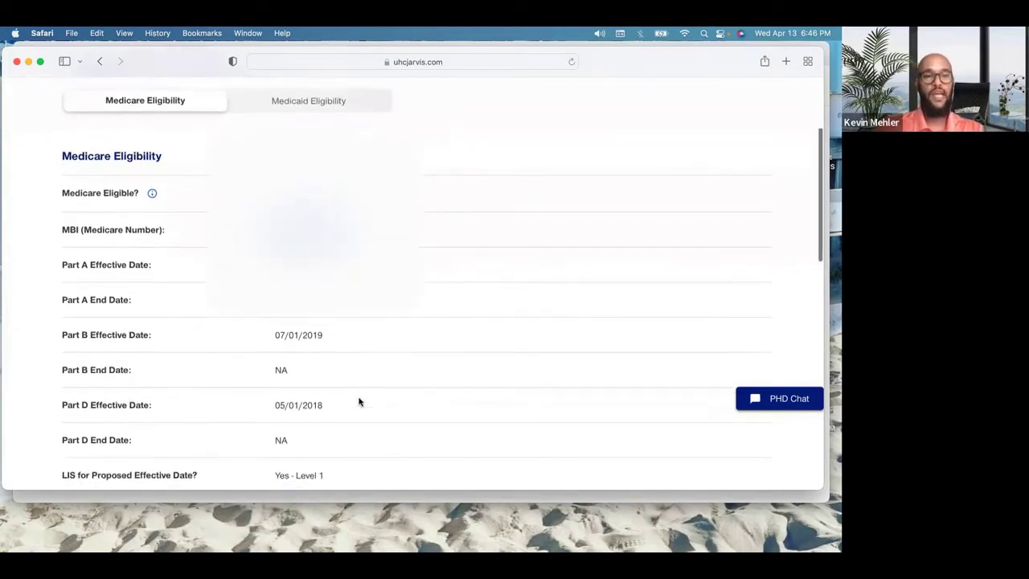
scroll(359, 402, "up", 3)
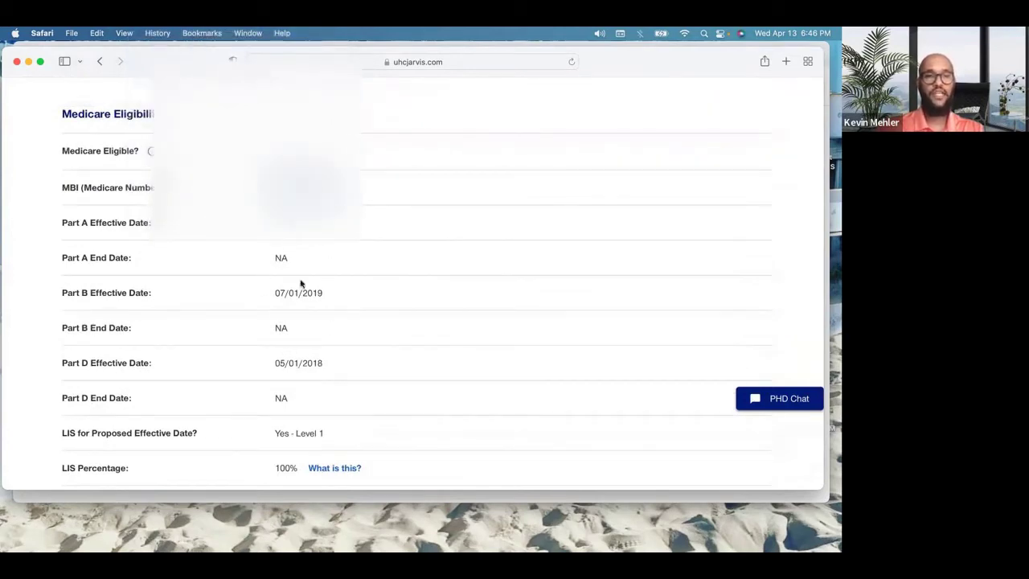
scroll(389, 363, "down", 1)
scroll(390, 363, "down", 5)
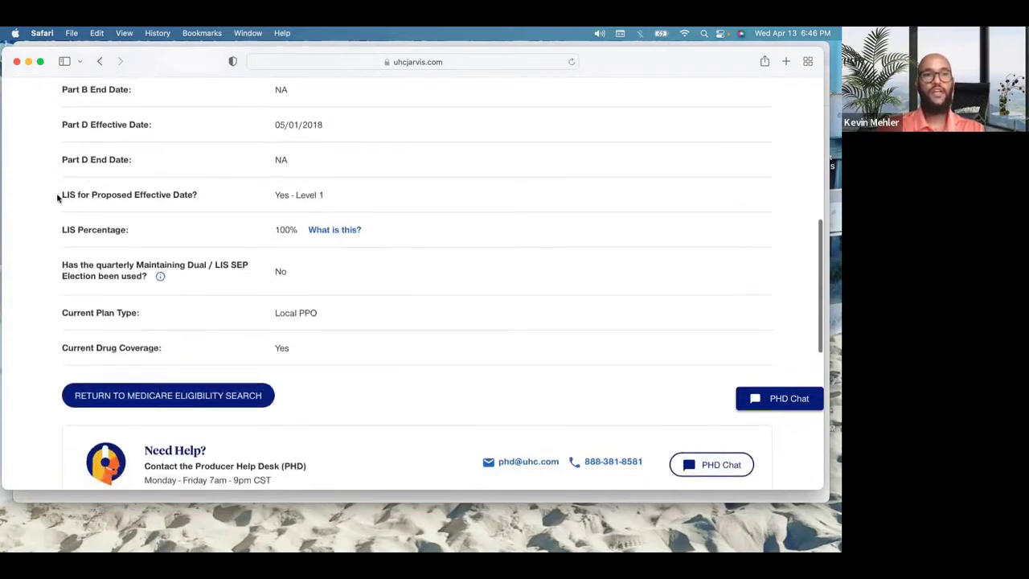
mouse_move(58, 197)
left_mouse_down()
mouse_move(172, 204)
mouse_move(49, 195)
mouse_move(59, 195)
left_mouse_up()
left_click(215, 204)
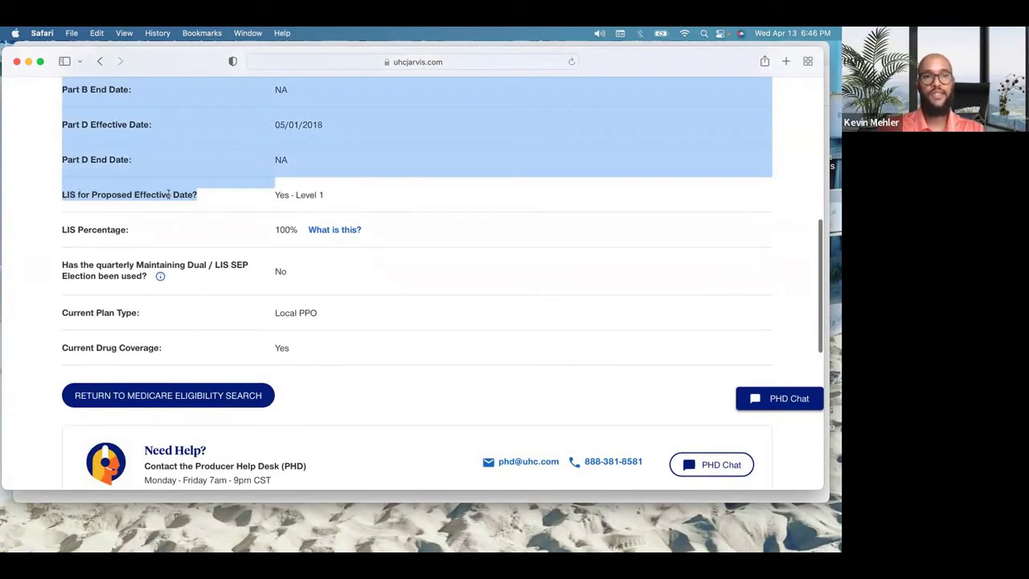
left_click(224, 198)
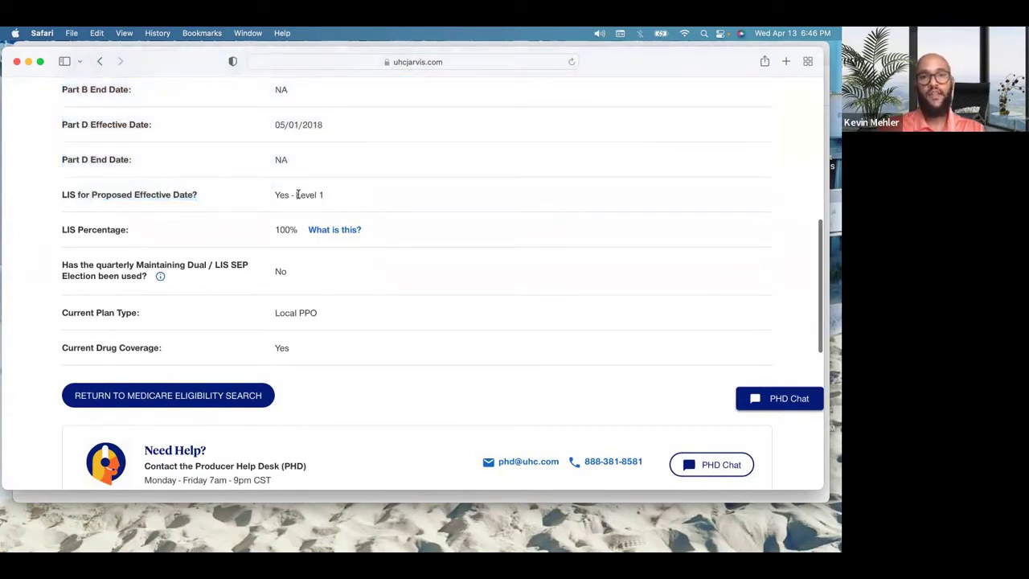
left_click_drag(297, 196, 356, 195)
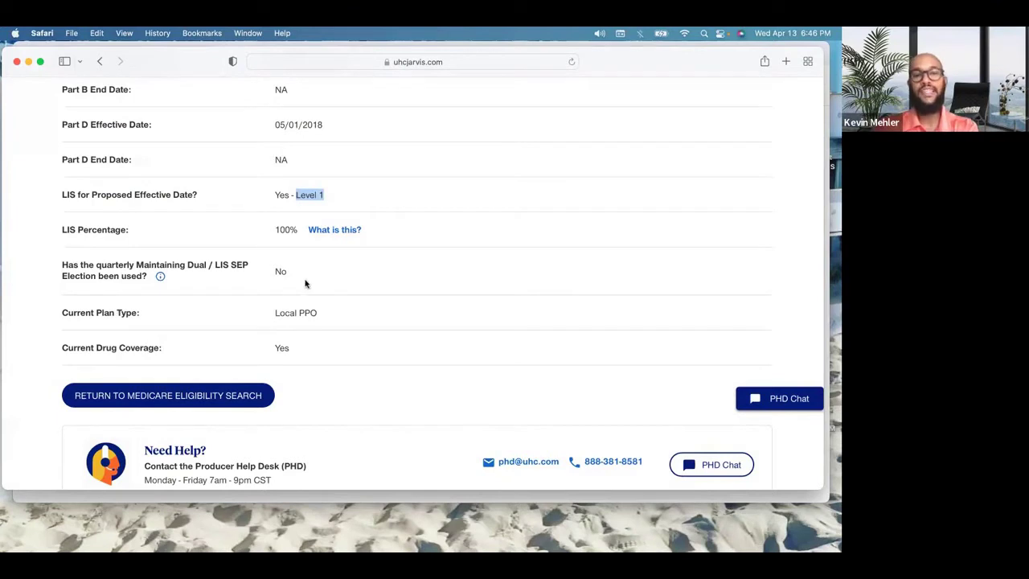
double_click(280, 271)
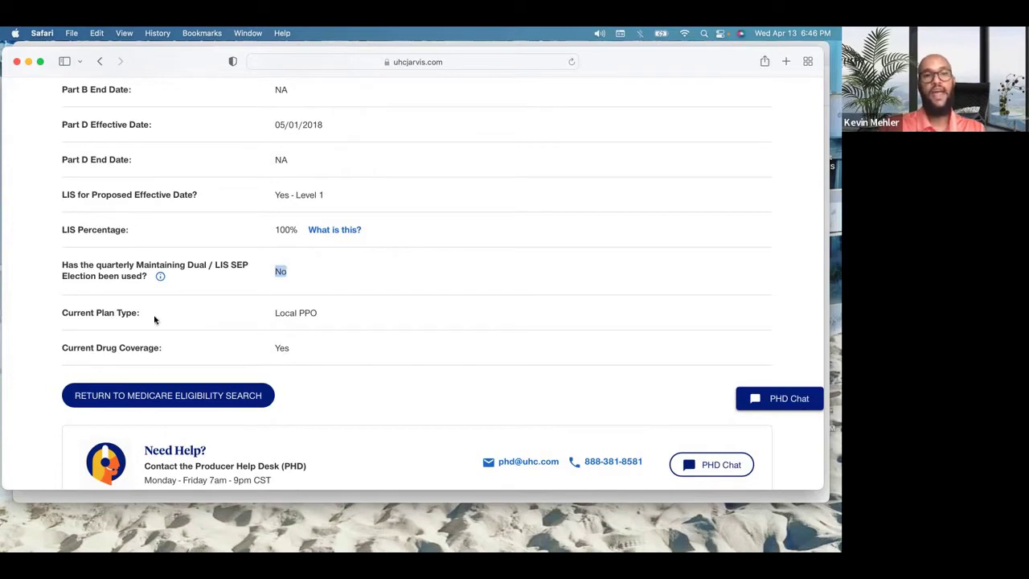
left_click(309, 310)
triple_click(310, 310)
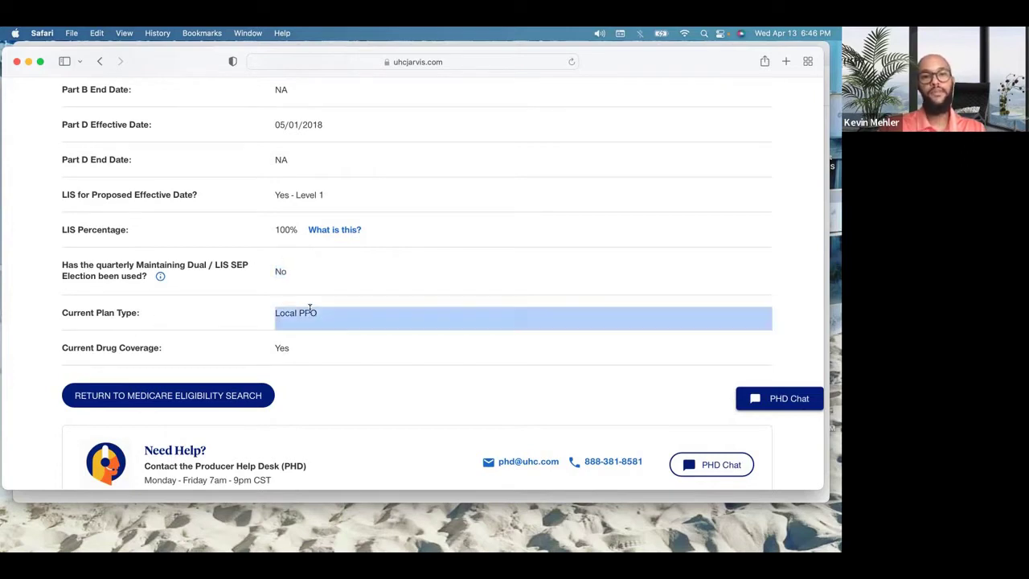
triple_click(280, 348)
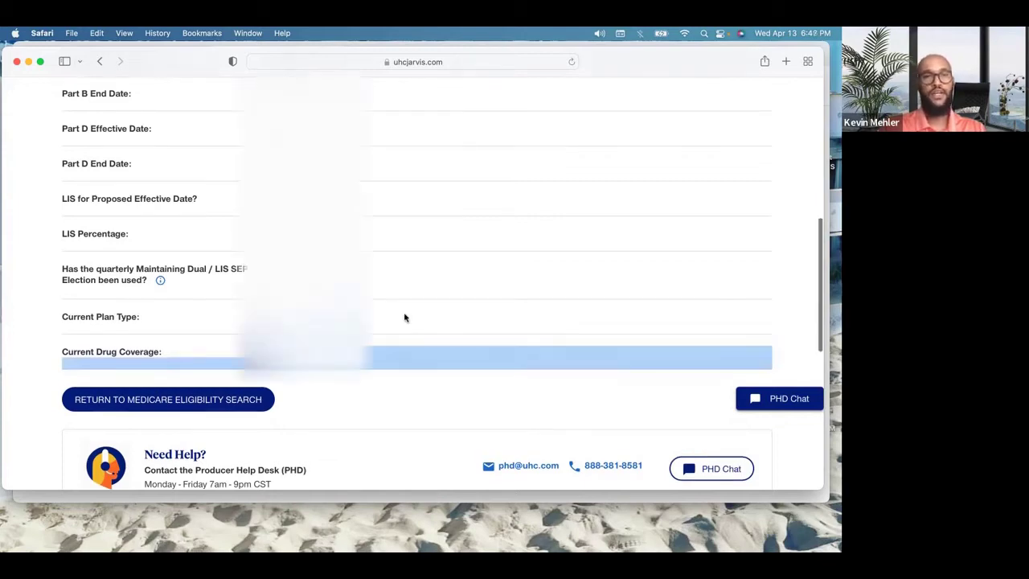
scroll(404, 318, "up", 10)
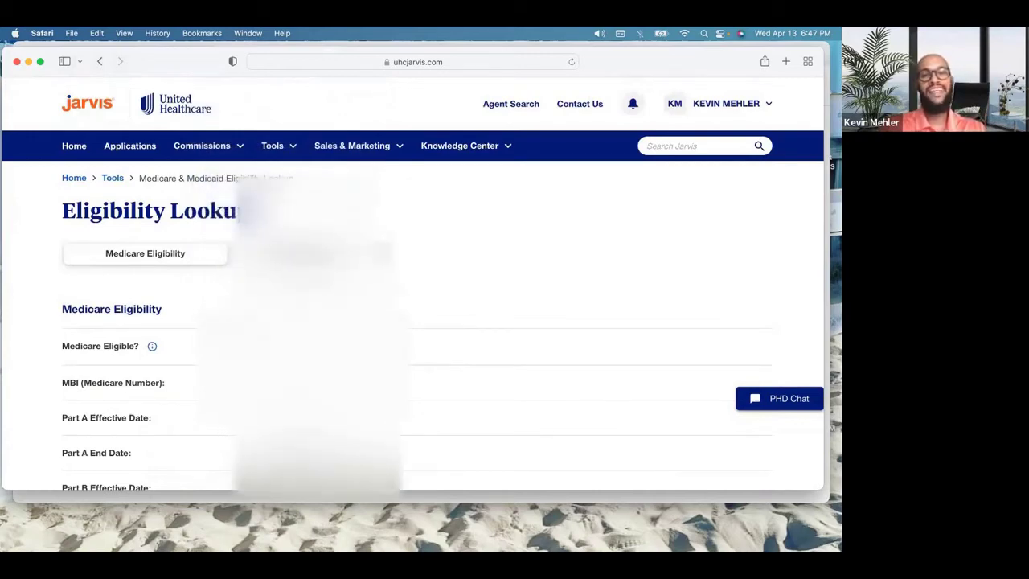
scroll(306, 279, "down", 1)
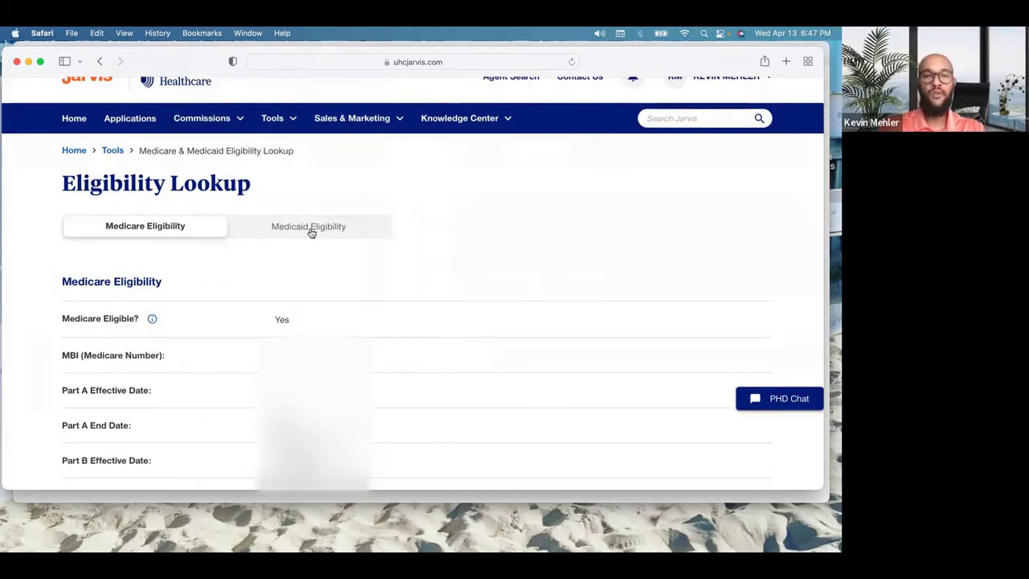
Step: Switch to the Medicaid lookup and enter state Florida with zip code 34746
left_click(311, 232)
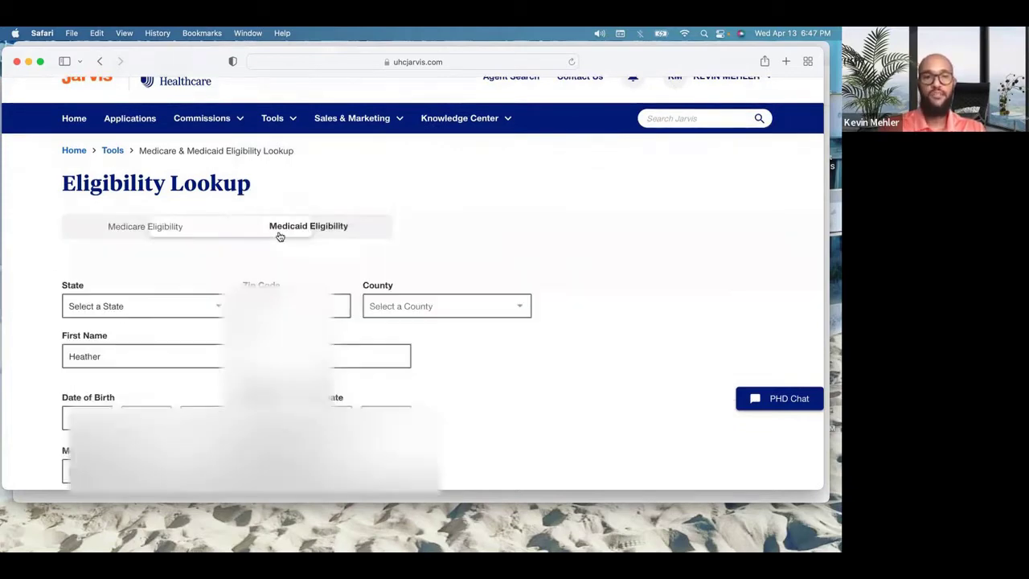
left_click(127, 300)
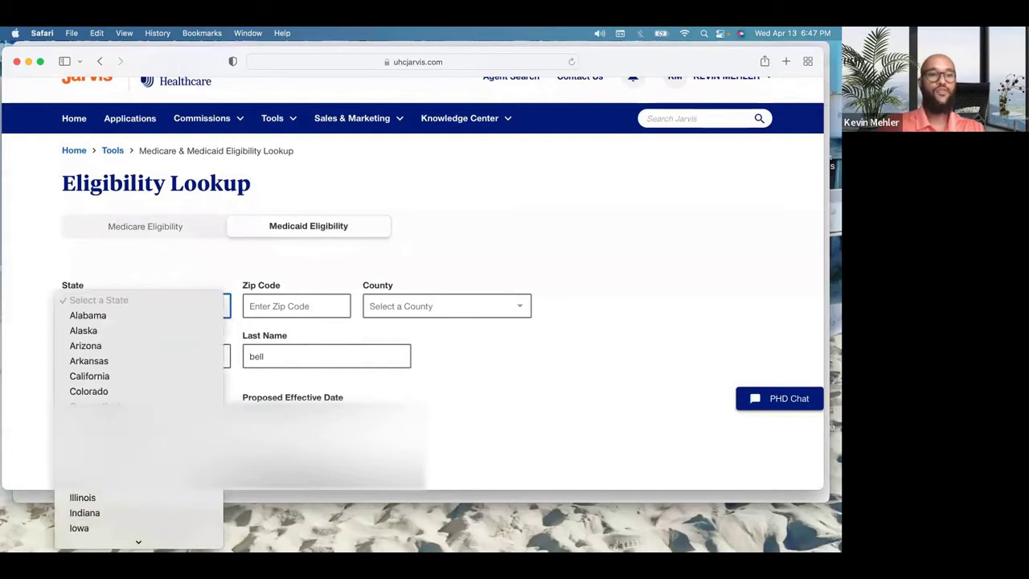
left_click(86, 437)
left_click(300, 309)
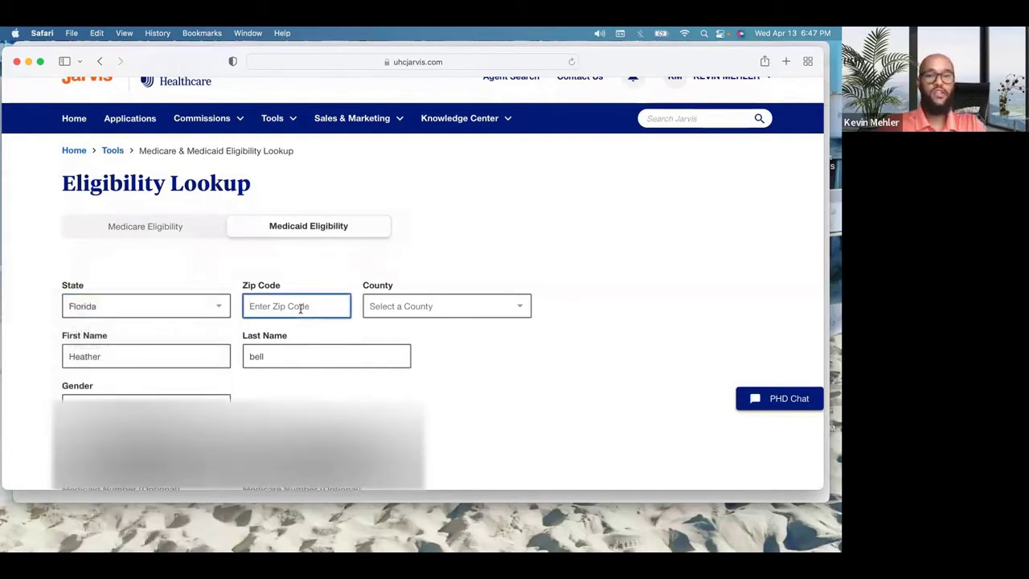
type("347")
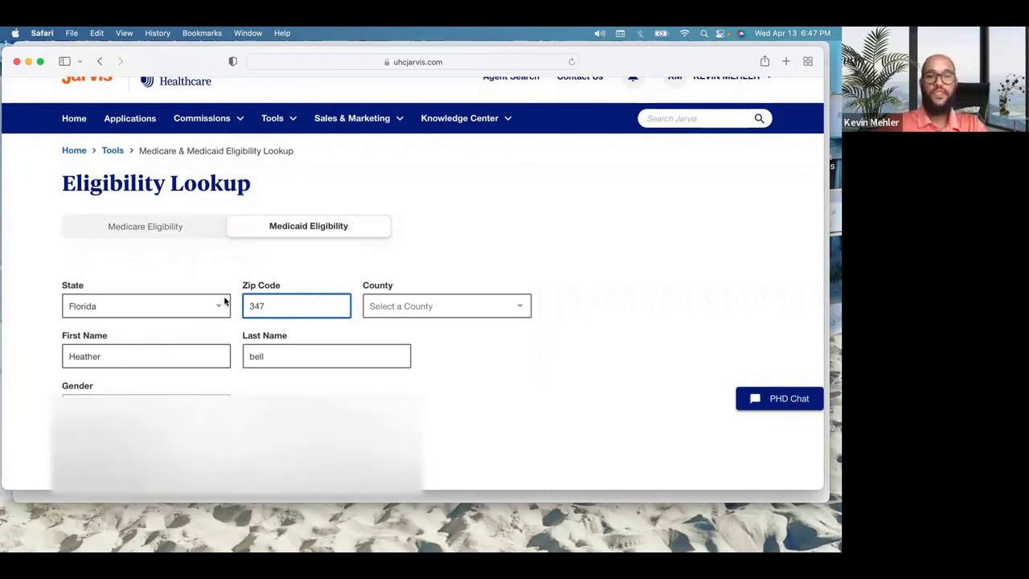
type("46")
key("Tab")
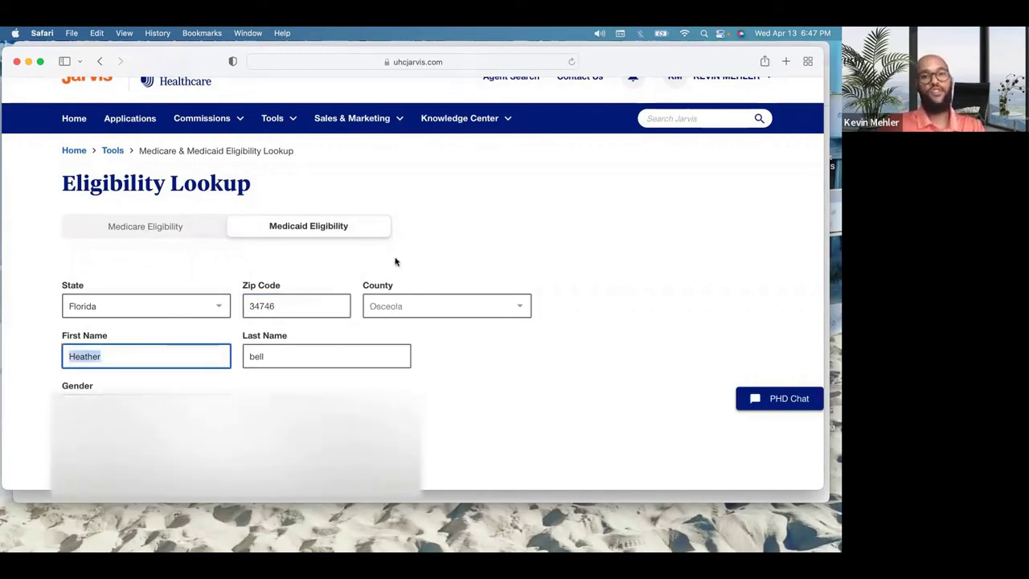
Step: Set gender to Female, complete the date fields, and run the Medicaid eligibility check
scroll(242, 322, "down", 2)
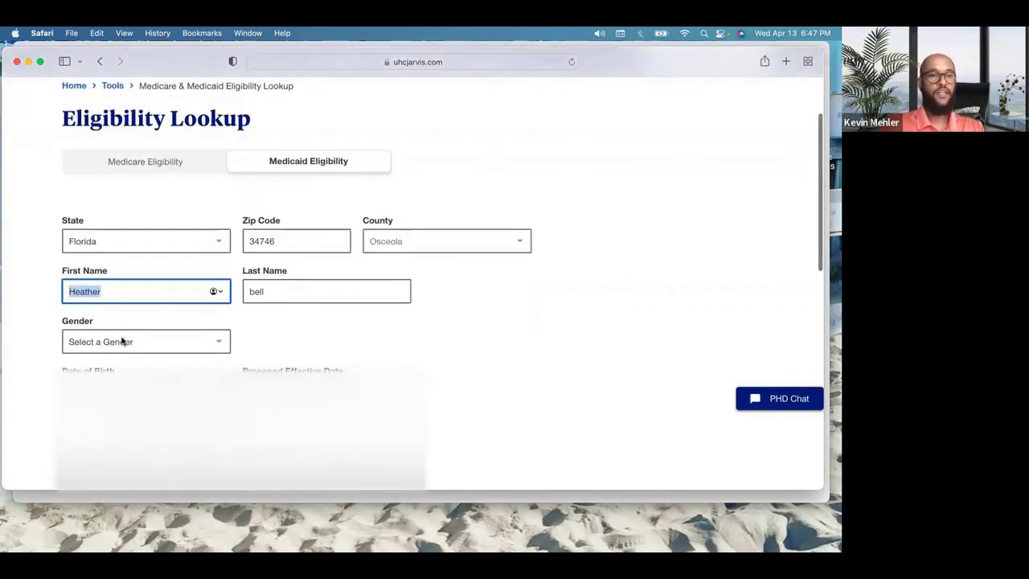
left_click(120, 341)
left_click(120, 365)
scroll(311, 329, "down", 2)
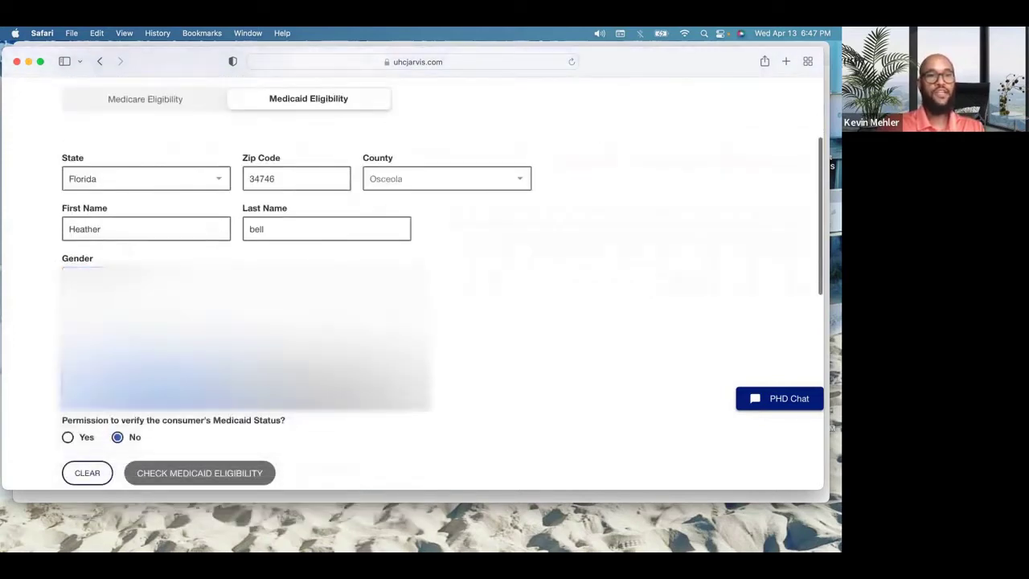
scroll(310, 329, "down", 1)
scroll(310, 329, "down", 2)
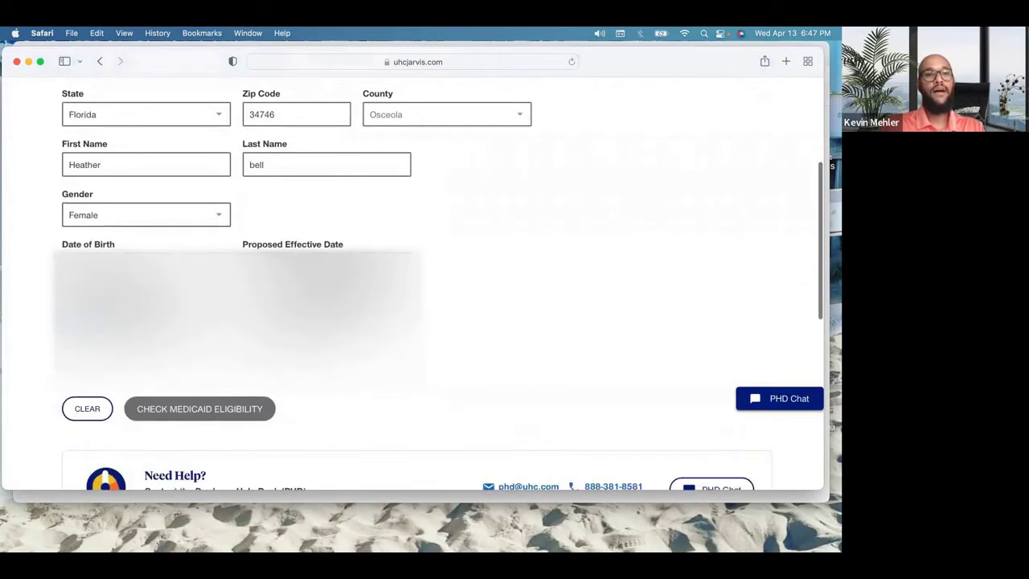
scroll(311, 329, "down", 1)
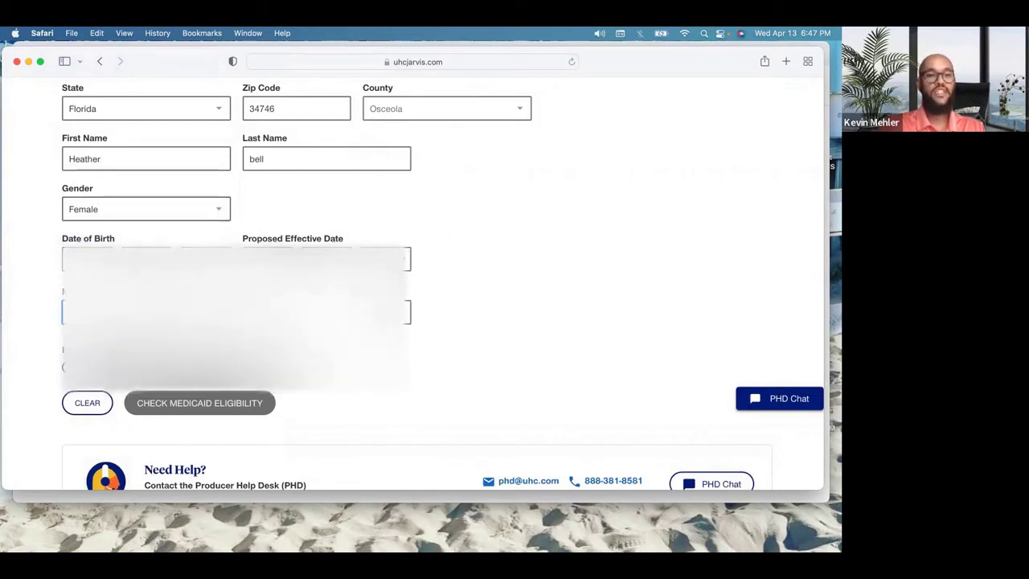
key("Tab")
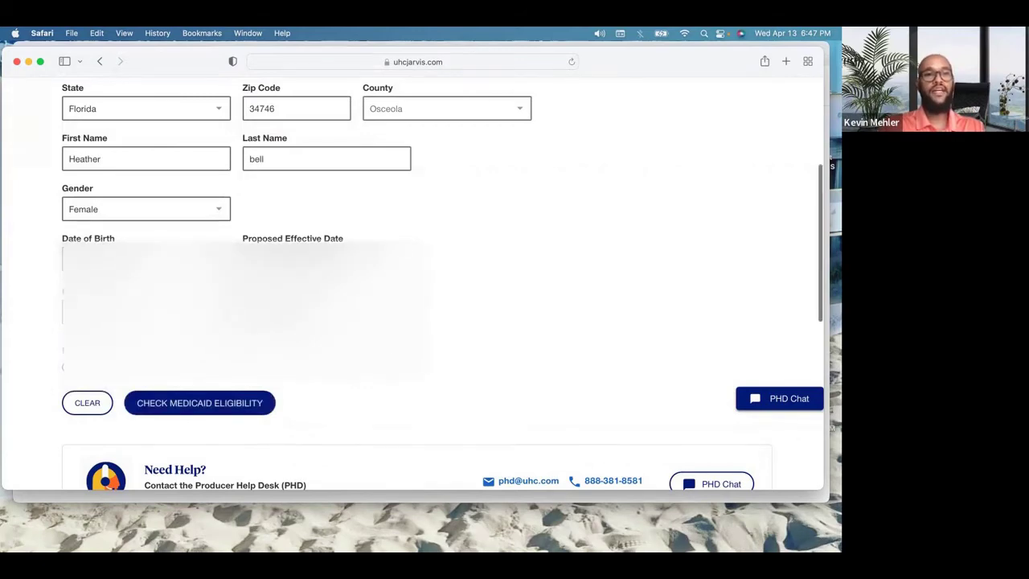
scroll(297, 147, "up", 3)
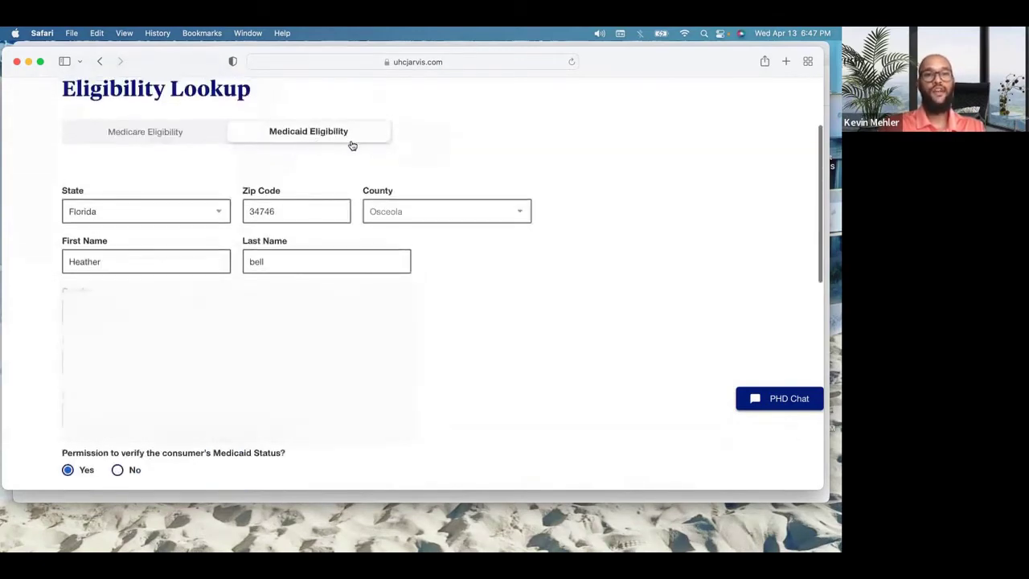
scroll(345, 252, "down", 4)
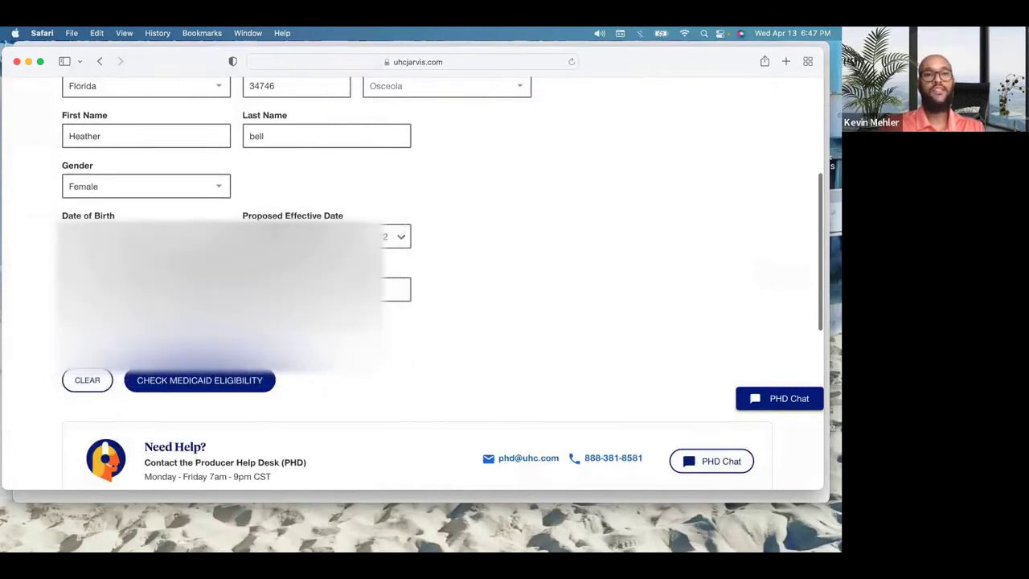
left_click(212, 389)
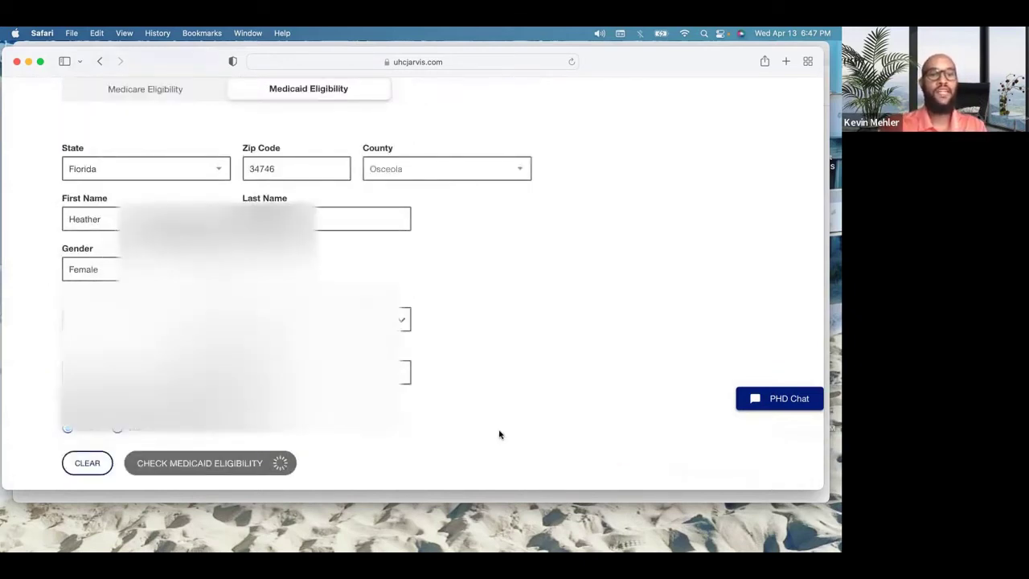
Step: Highlight the returned first name, last name and Medicaid Number in the results
scroll(461, 301, "up", 2)
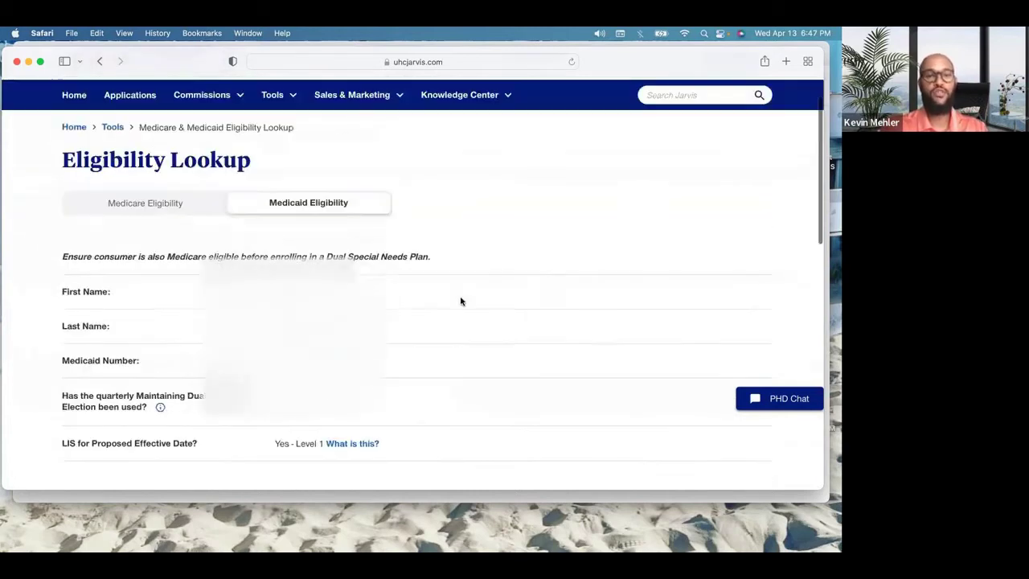
double_click(285, 291)
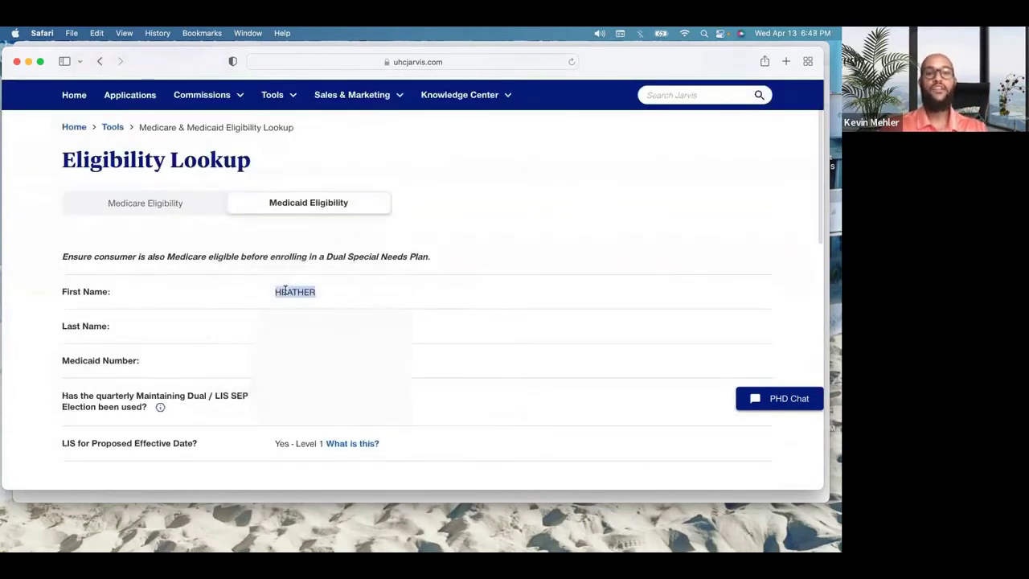
double_click(285, 325)
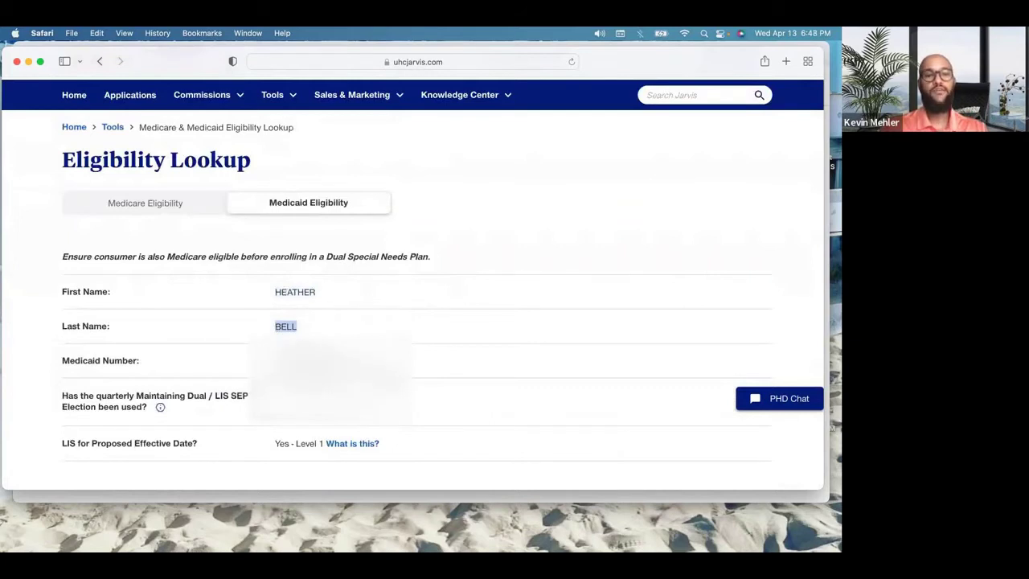
left_click(282, 337)
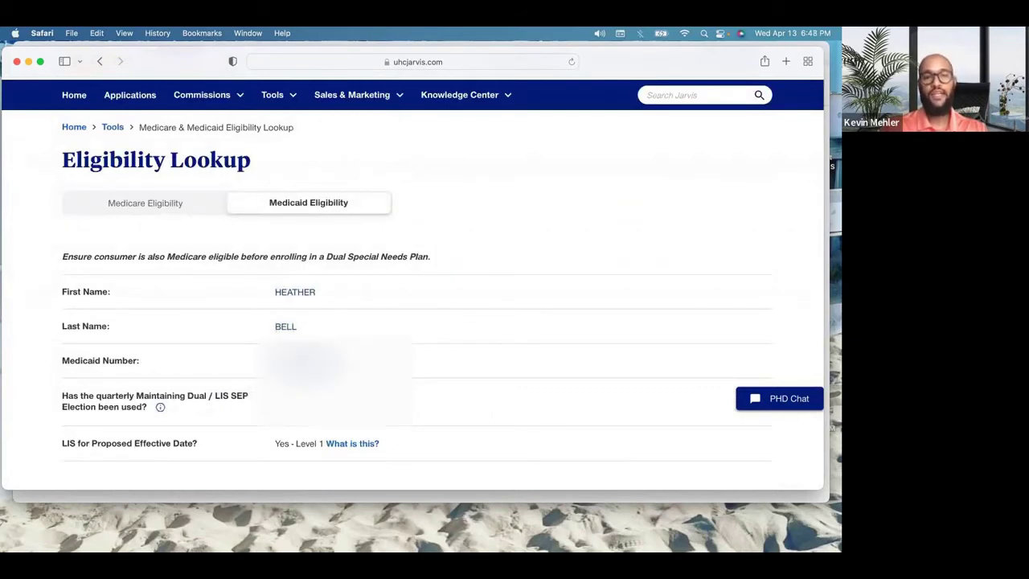
triple_click(304, 361)
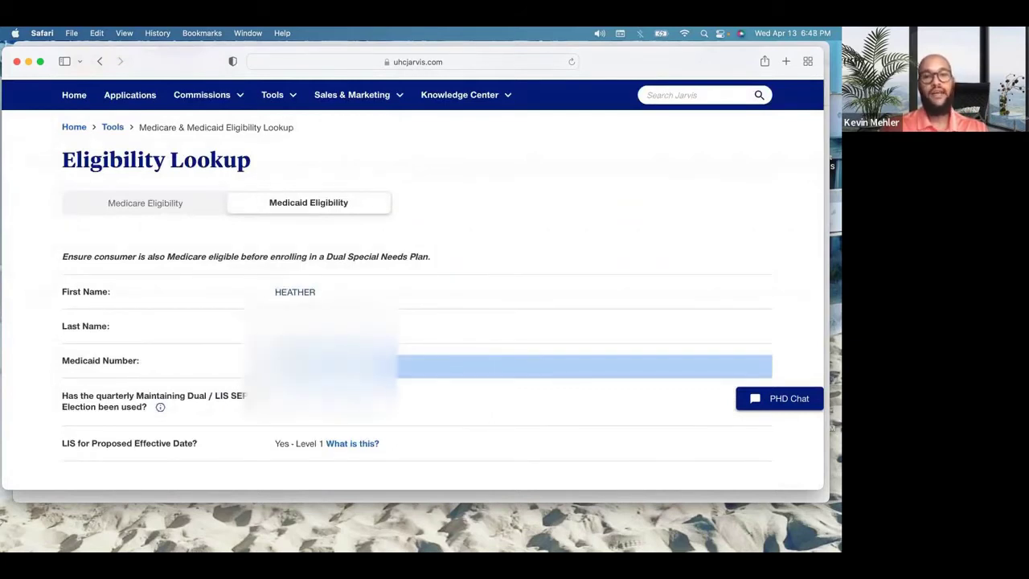
Step: Point out the Available Plans table showing Partial Medicaid level for all three plans
scroll(280, 338, "down", 5)
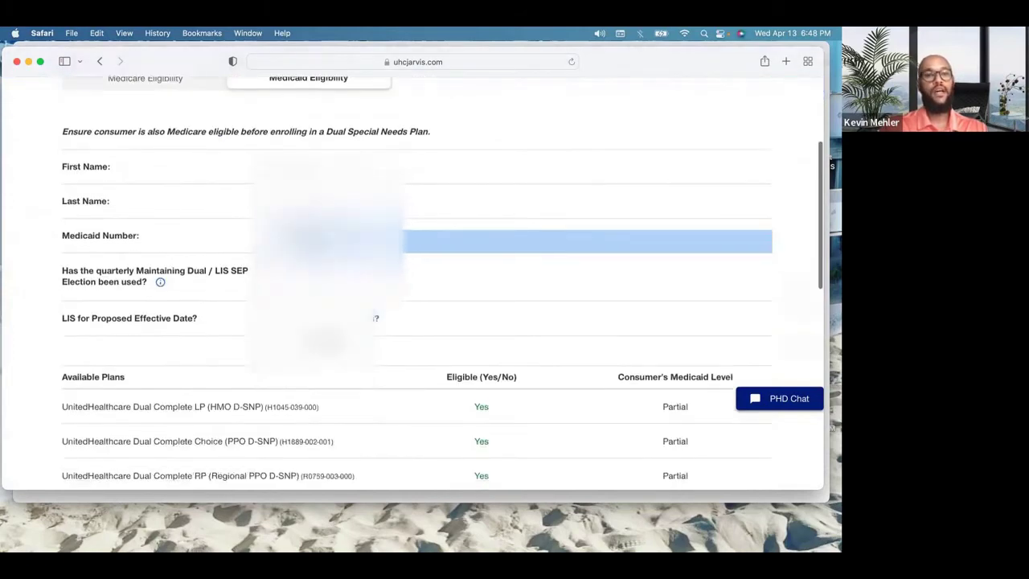
scroll(283, 322, "down", 5)
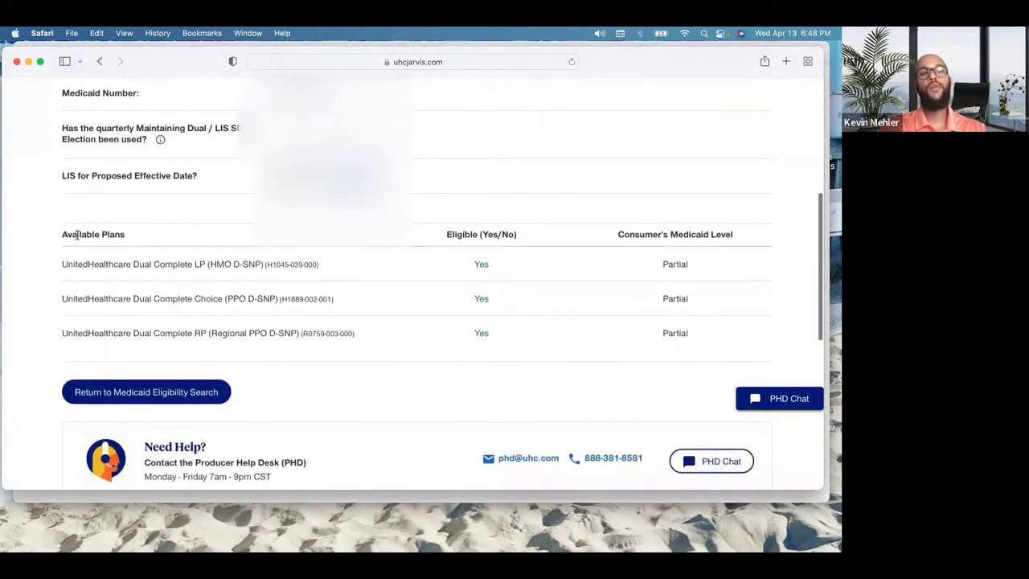
triple_click(129, 237)
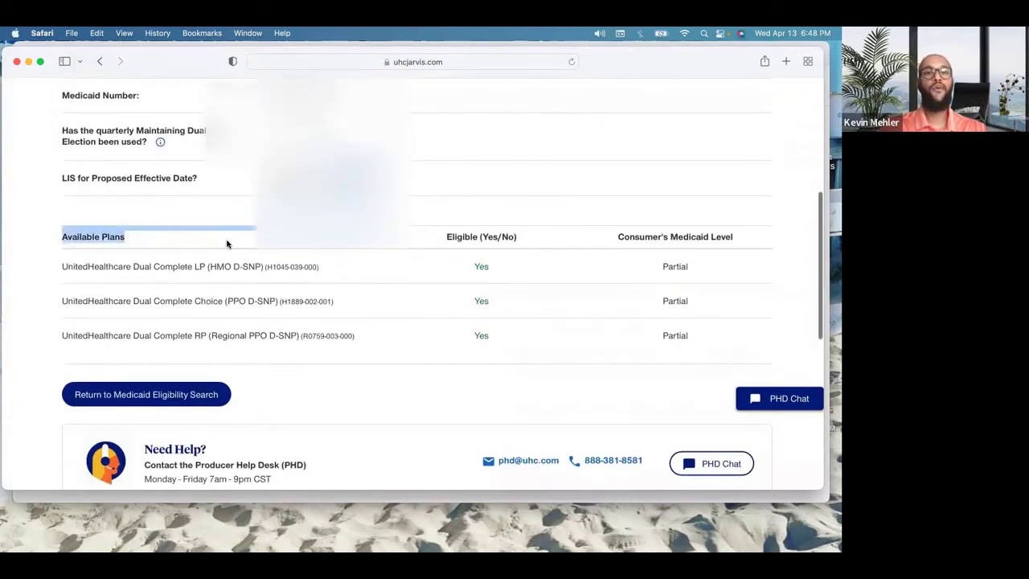
scroll(230, 241, "up", 2)
scroll(310, 217, "up", 1)
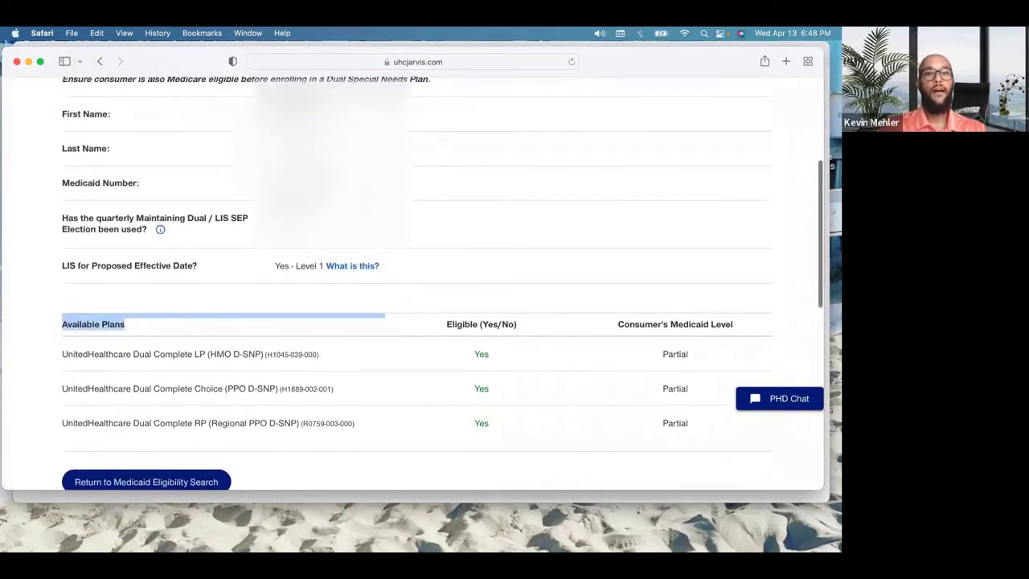
scroll(309, 217, "down", 2)
scroll(308, 218, "down", 1)
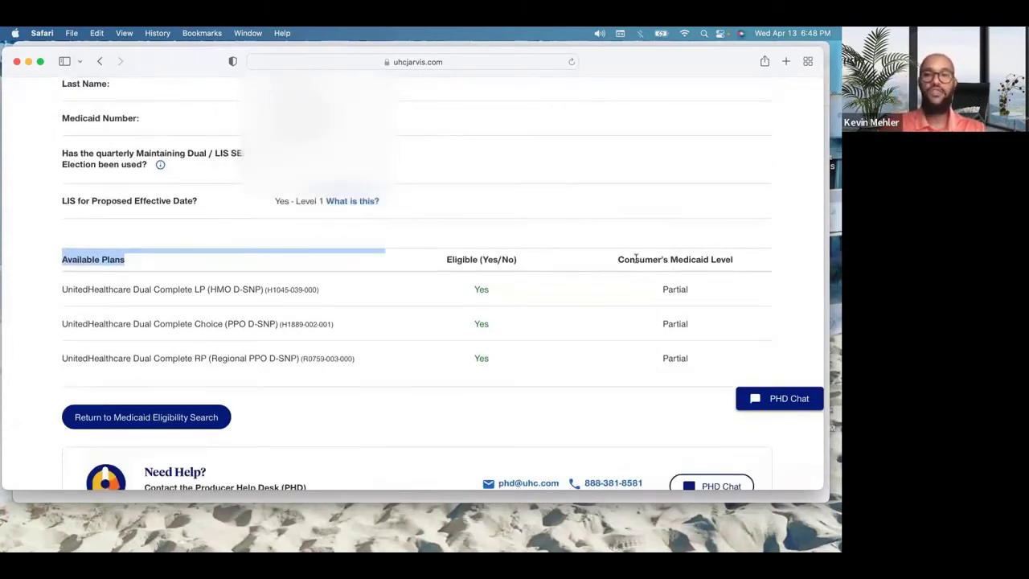
left_click_drag(617, 260, 741, 269)
left_click_drag(663, 288, 690, 356)
left_click(480, 243)
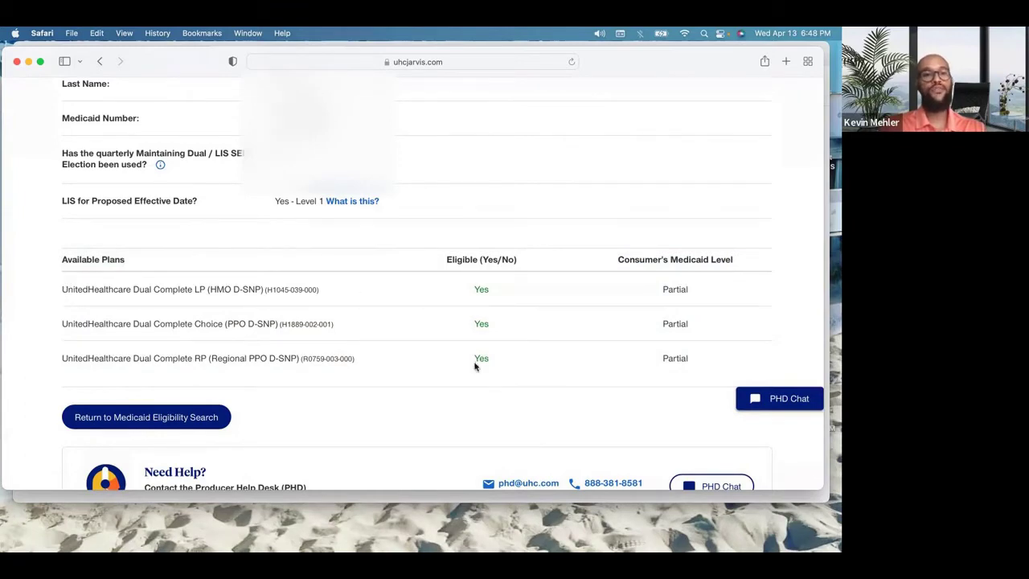
scroll(476, 365, "down", 5)
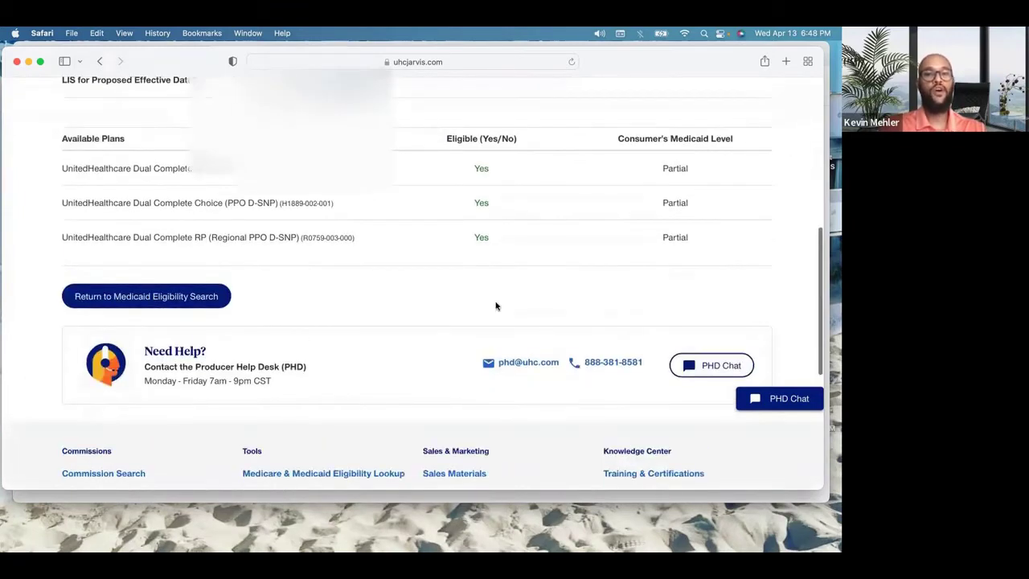
scroll(492, 299, "up", 3)
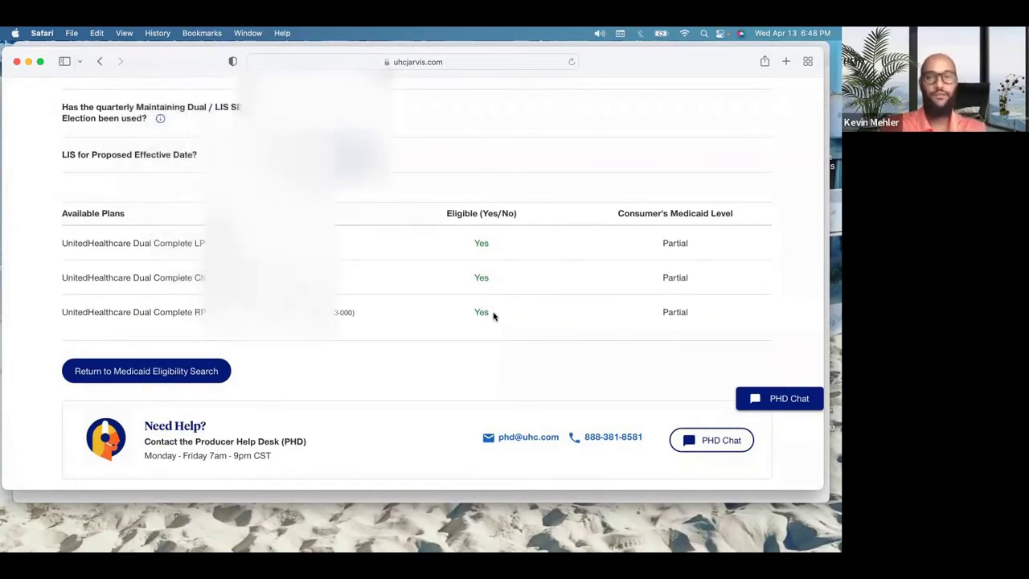
scroll(494, 317, "up", 10)
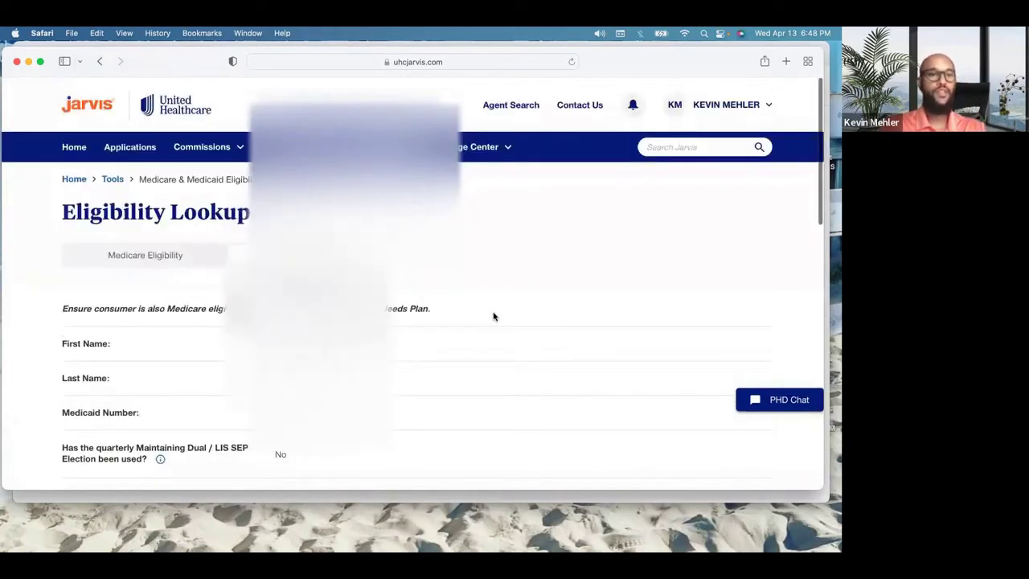
Step: Return to the portal home and start a help chat on the Eligibility verification topic
left_click(161, 261)
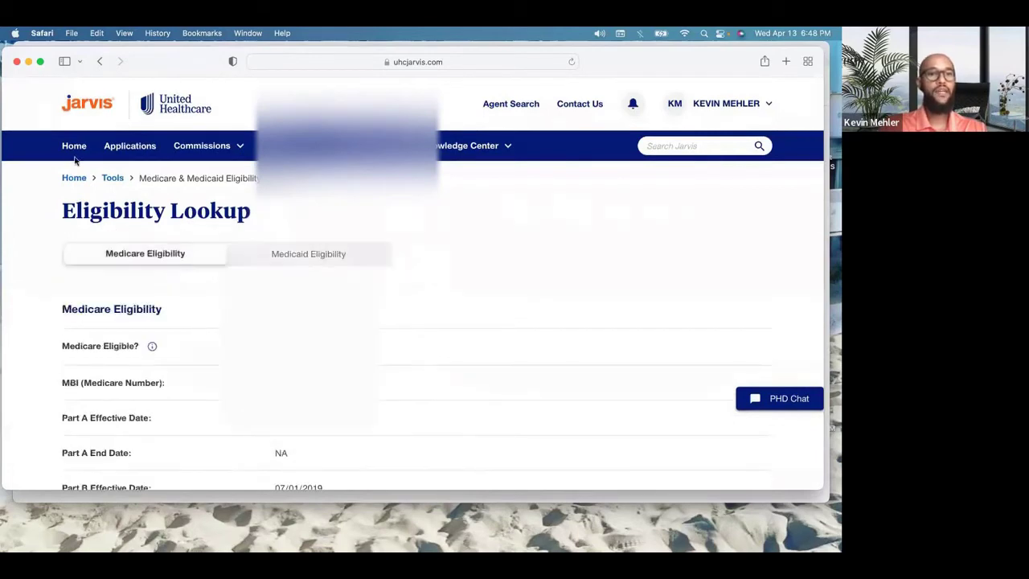
left_click(74, 153)
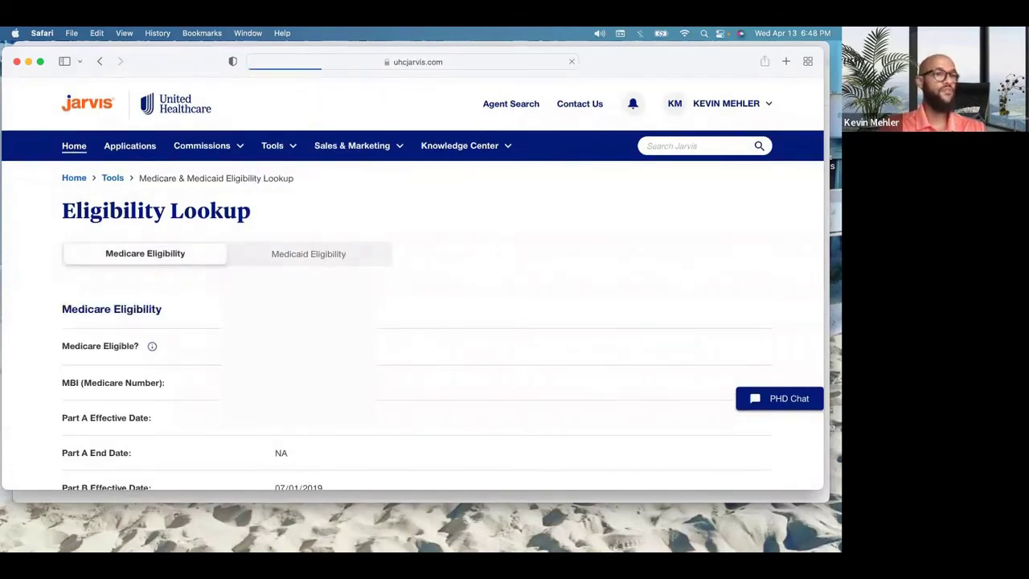
left_click(798, 405)
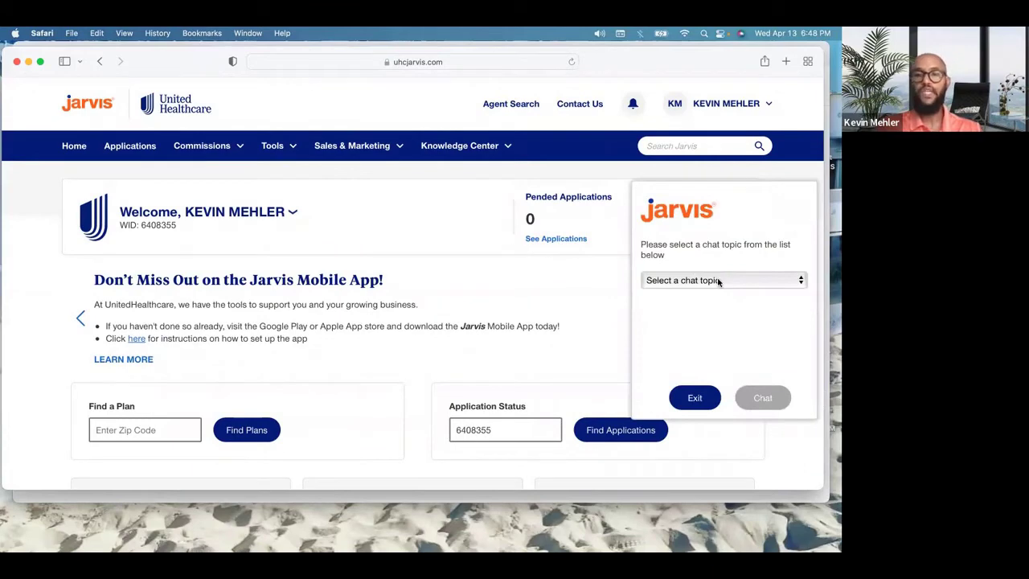
left_click(720, 280)
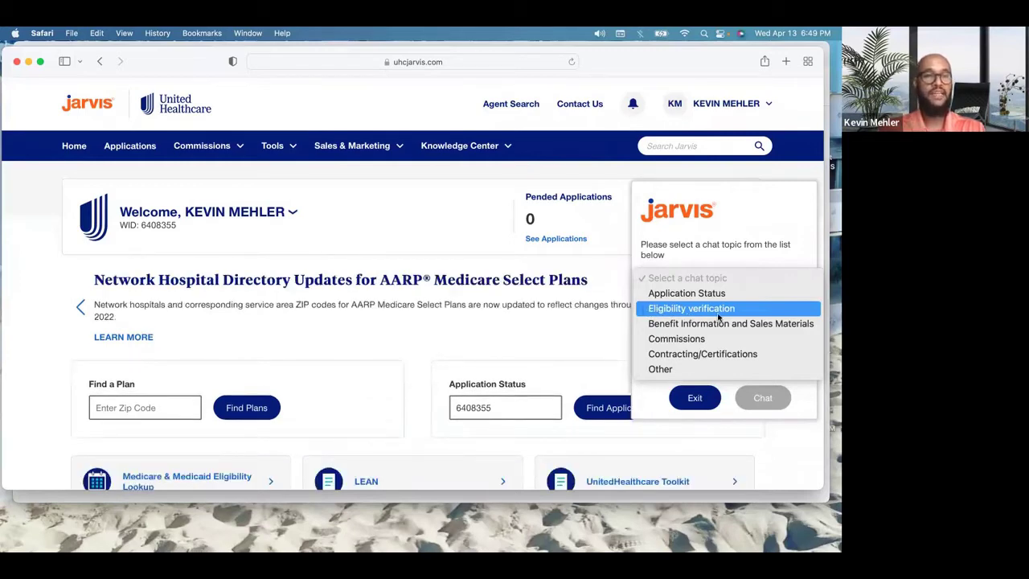
left_click(720, 312)
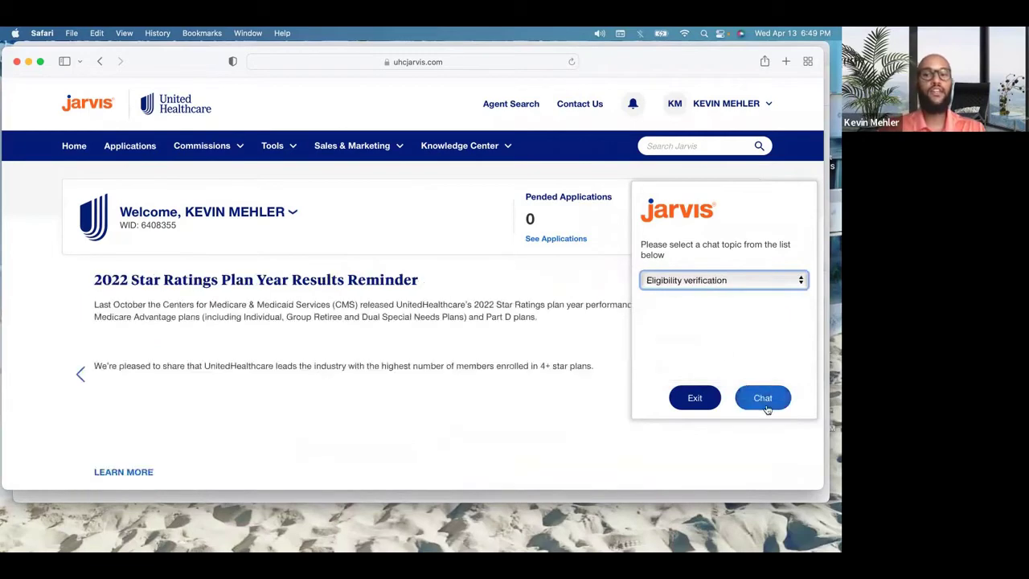
left_click(764, 399)
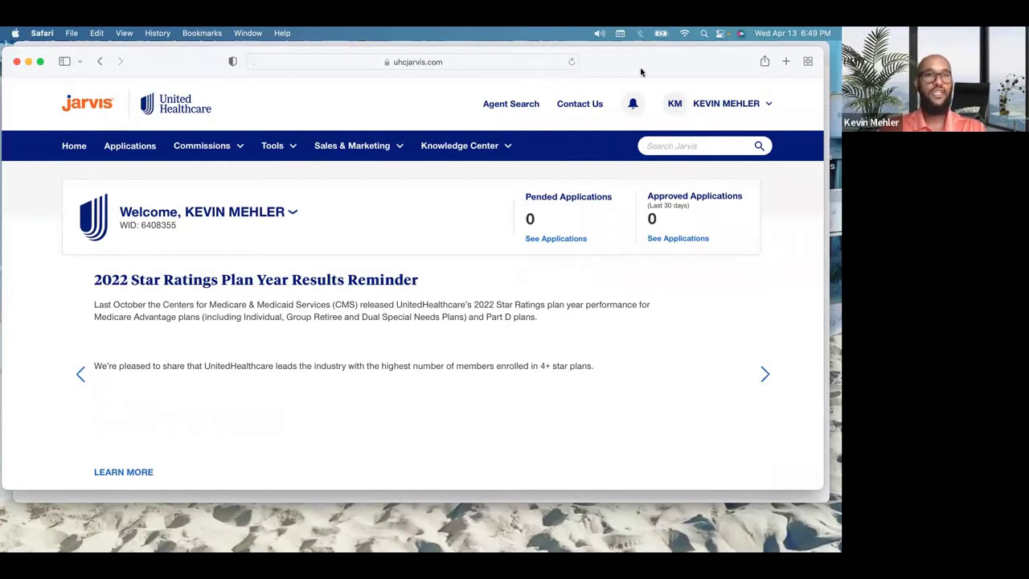
left_click_drag(640, 69, 644, 153)
left_click_drag(657, 100, 648, 57)
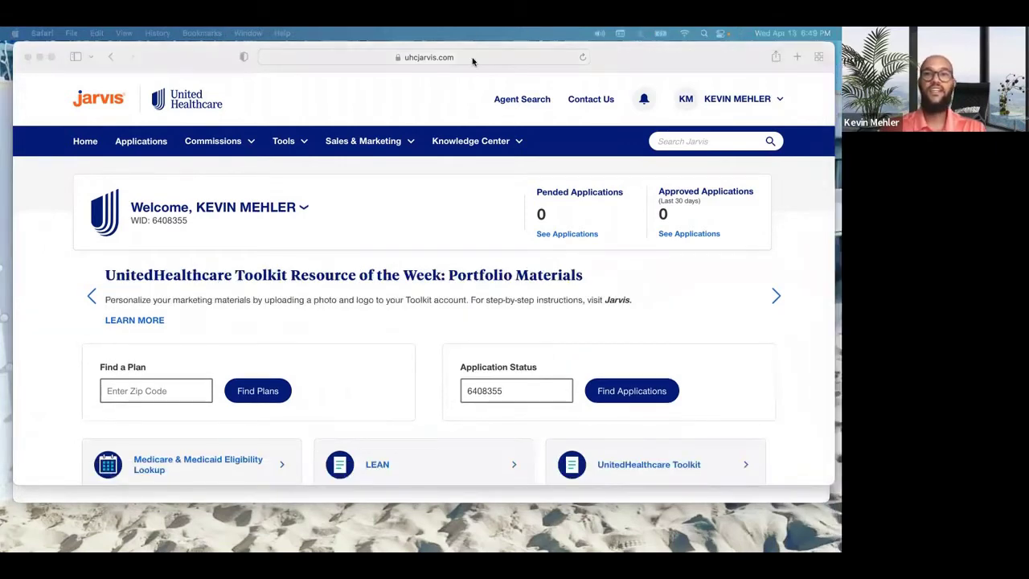
left_click(473, 61)
left_click(507, 57)
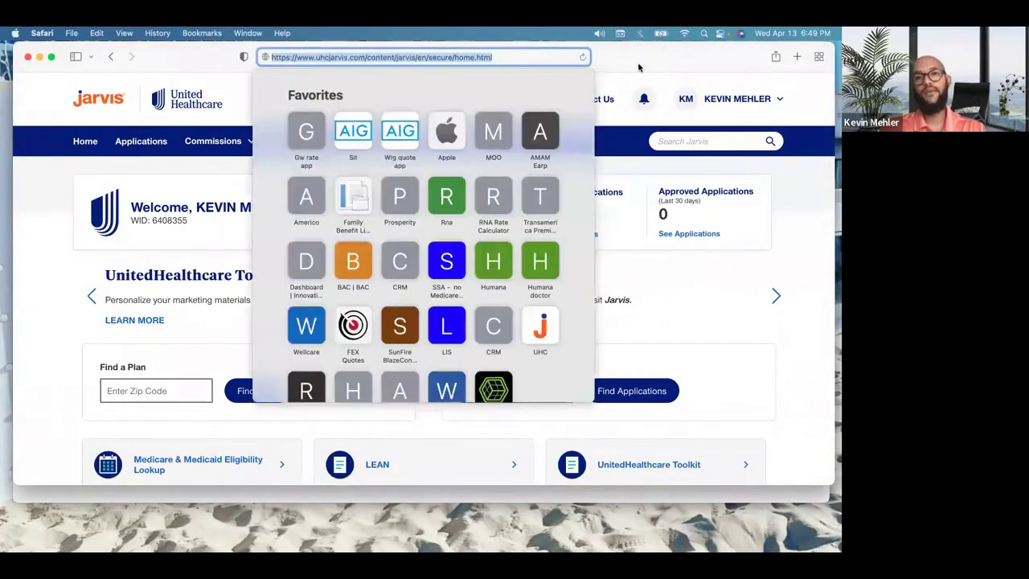
left_click(667, 62)
left_click_drag(666, 61, 651, 195)
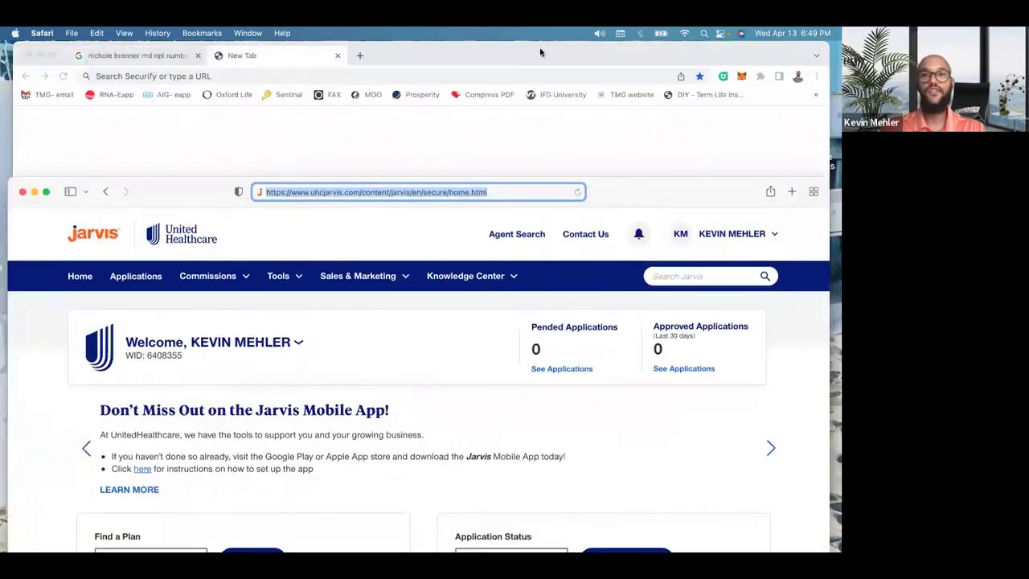
left_click(541, 53)
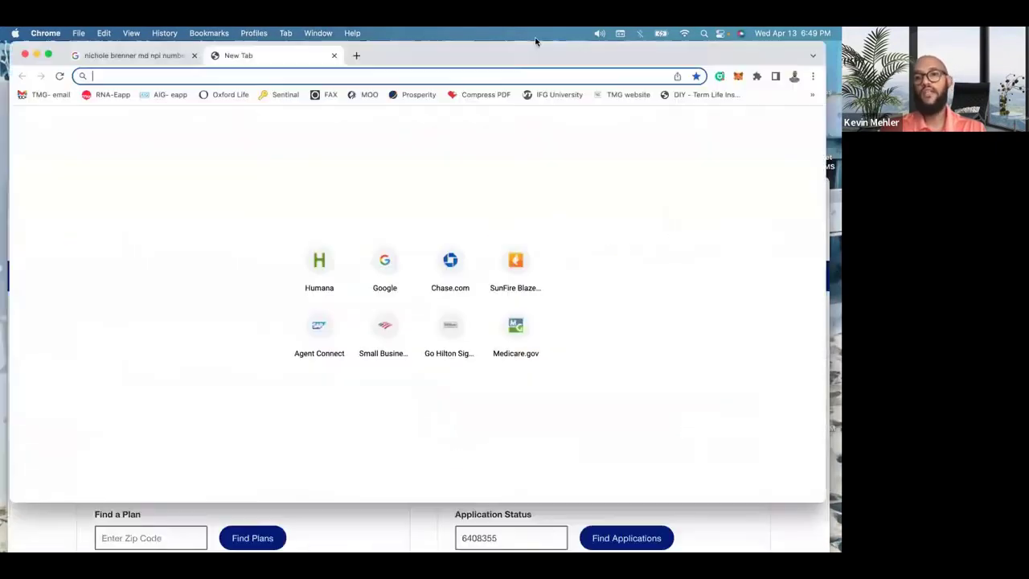
left_click(330, 534)
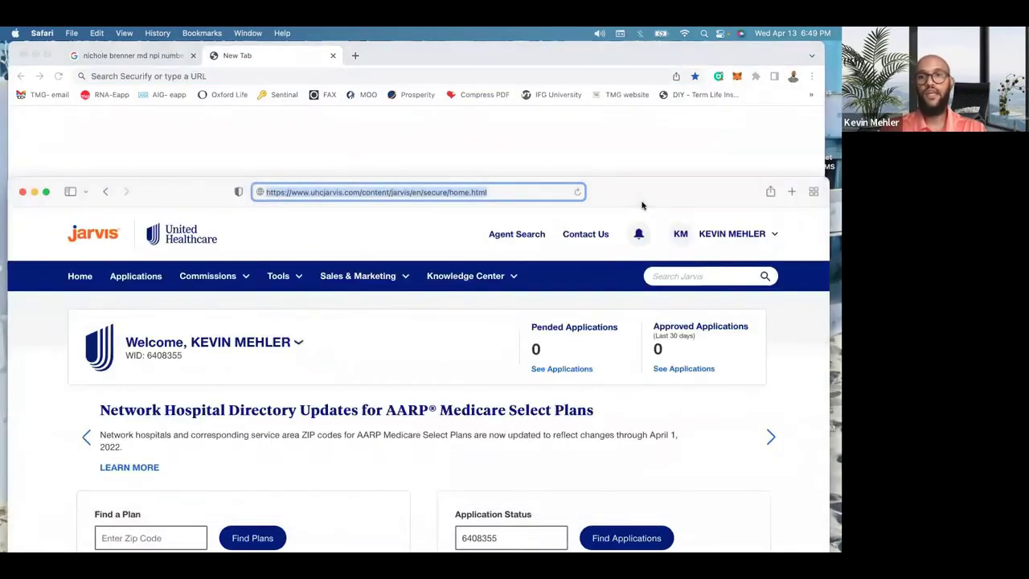
left_click_drag(642, 201, 634, 48)
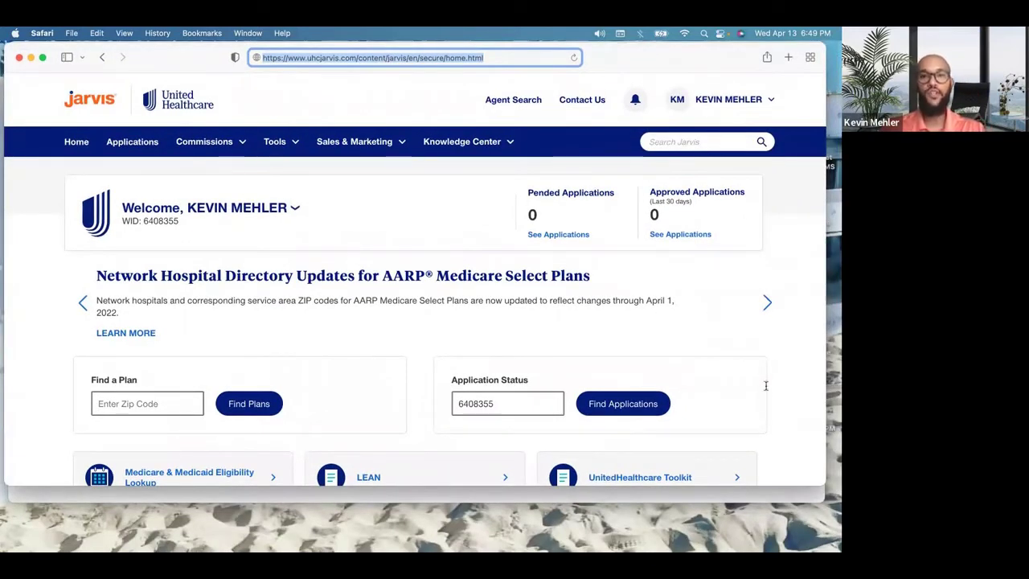
left_click(483, 145)
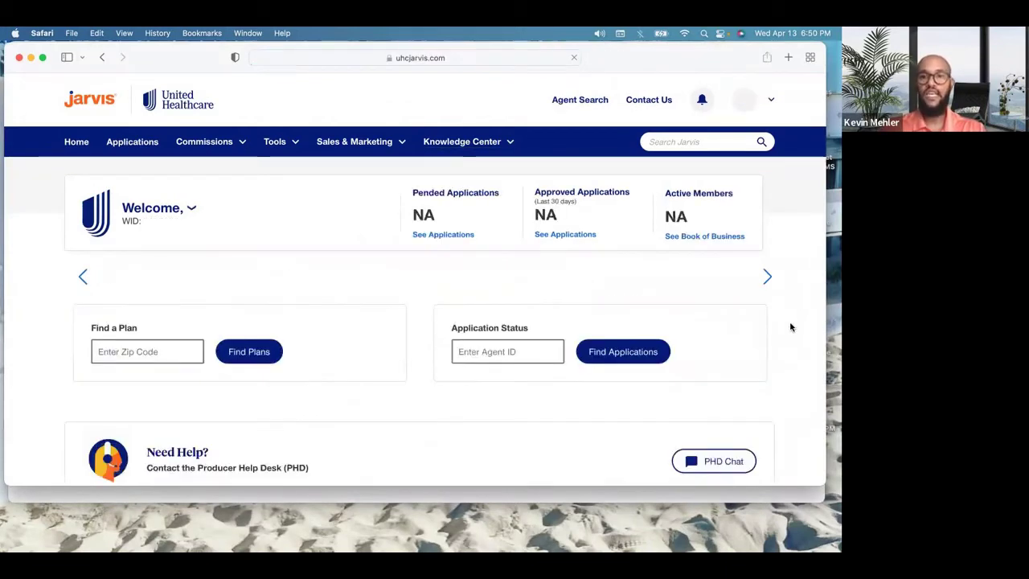
scroll(708, 405, "down", 2)
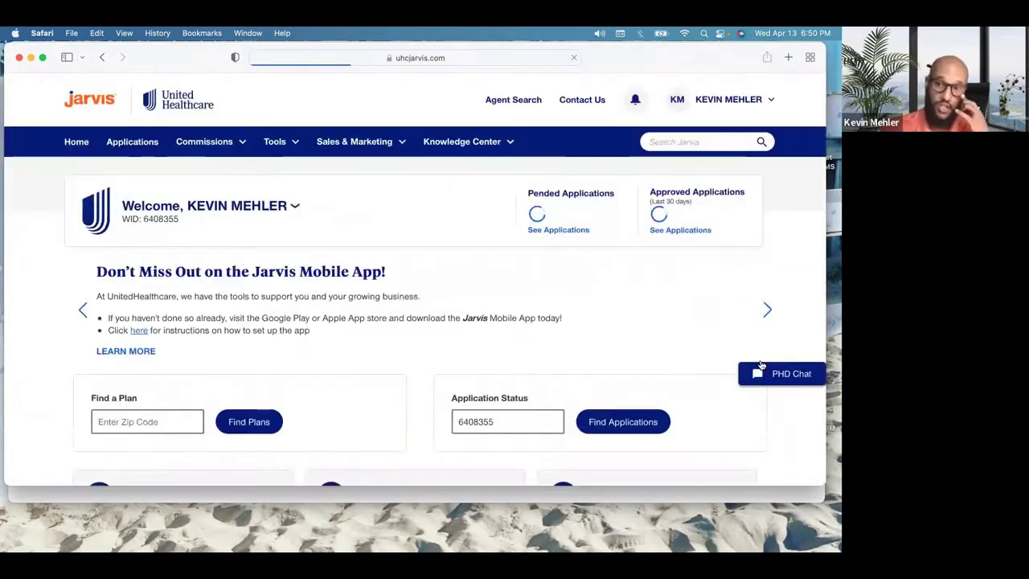
left_click(792, 402)
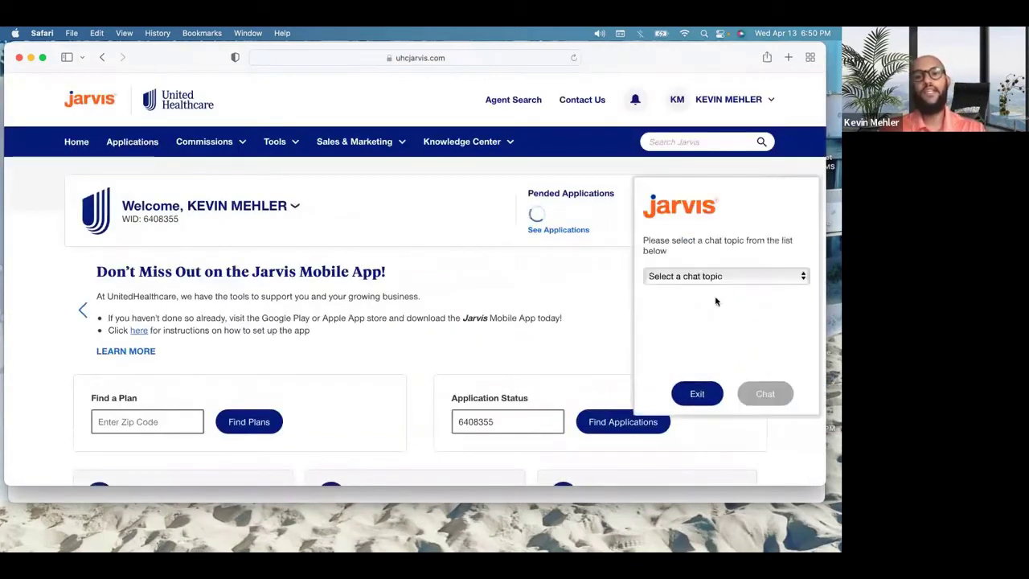
left_click(729, 273)
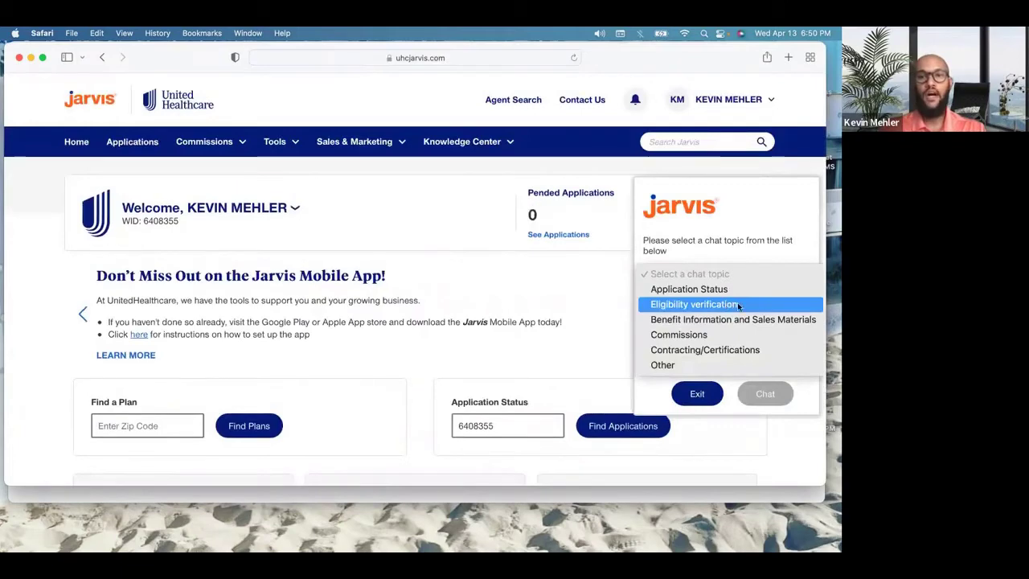
left_click(778, 403)
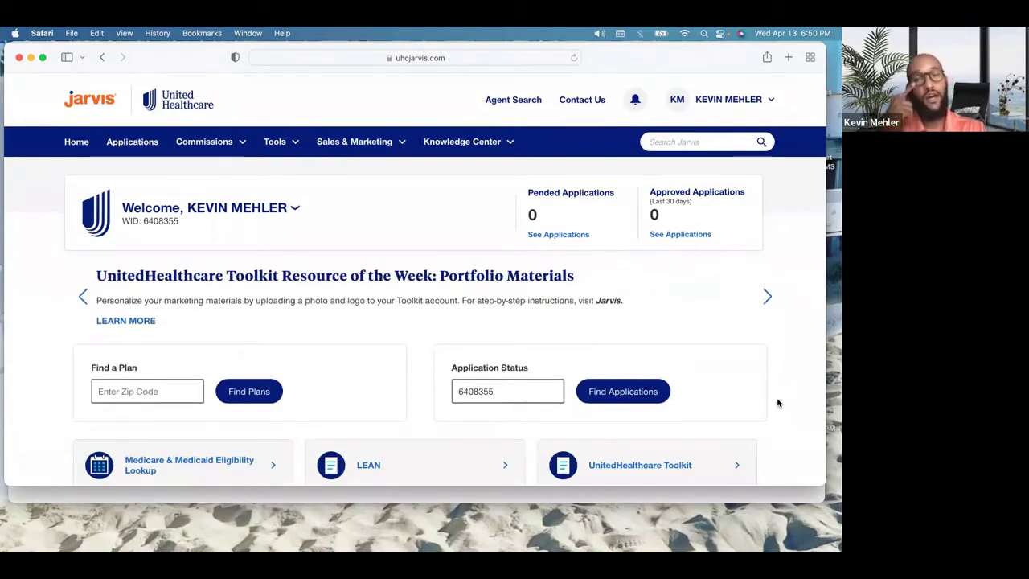
left_click(574, 57)
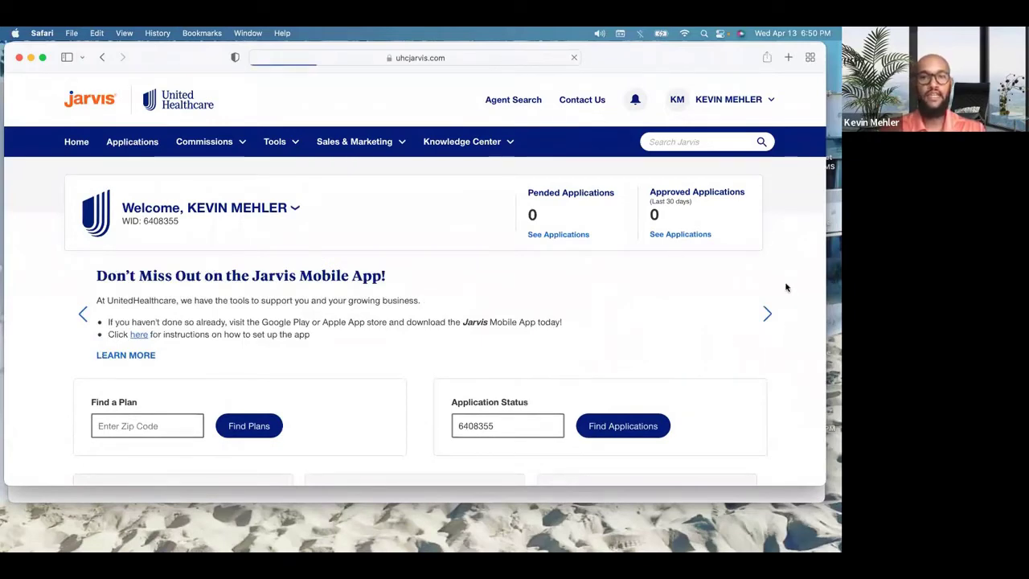
left_click(764, 370)
left_click(719, 275)
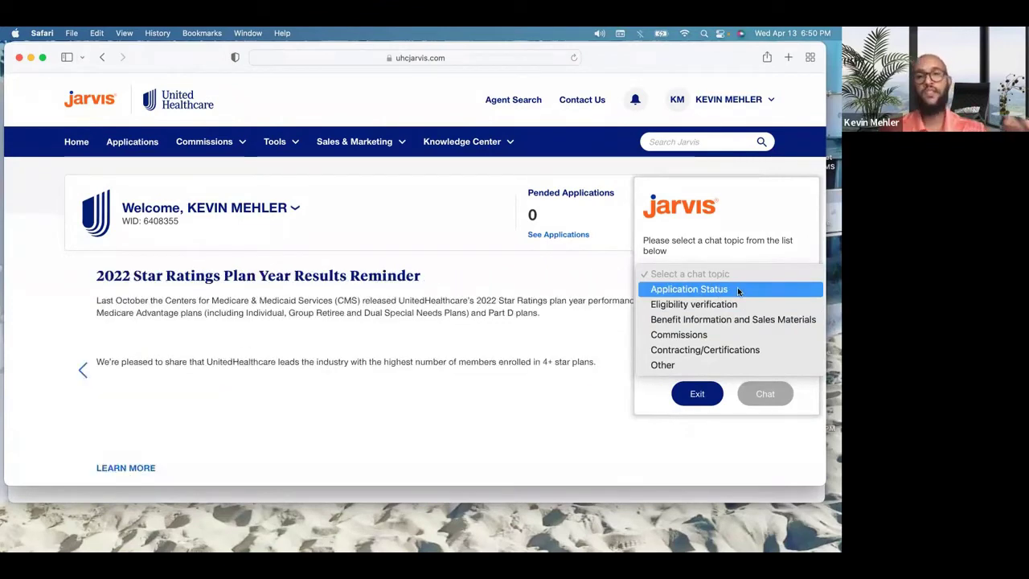
left_click(737, 288)
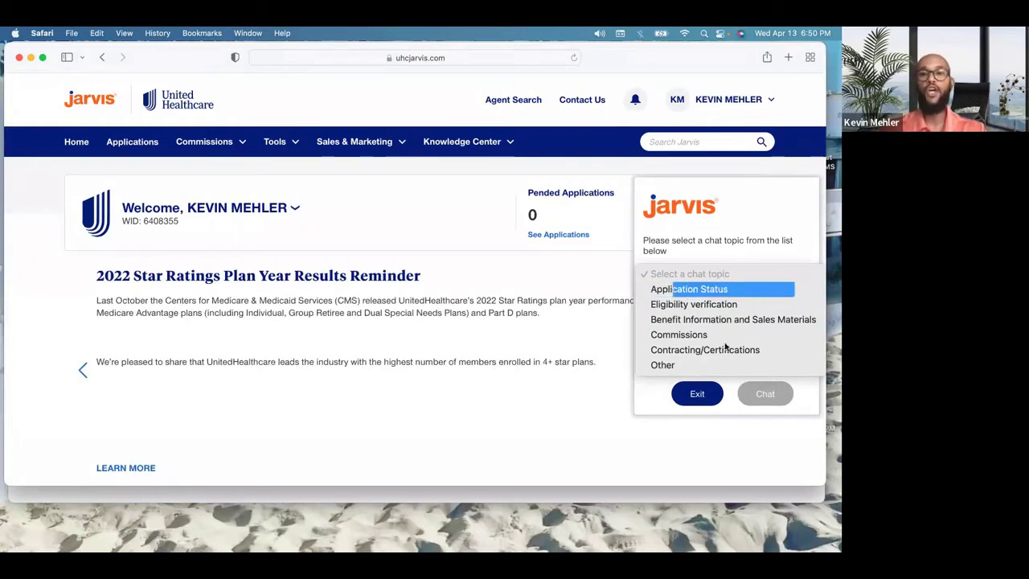
left_click(699, 391)
left_click(698, 396)
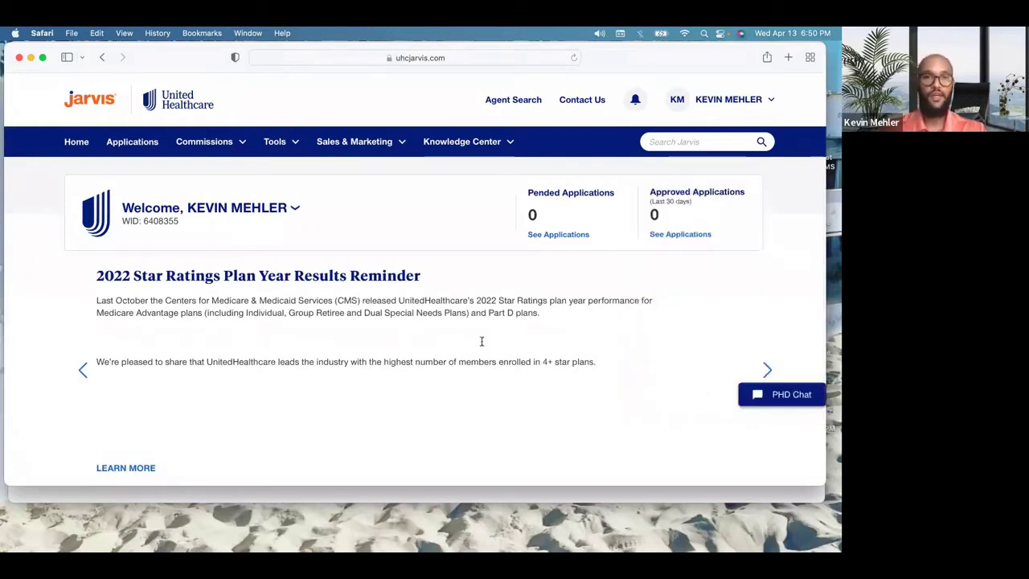
Step: Go to Application Status, find the PENDED applicant in the results, and open See Details
left_click(142, 145)
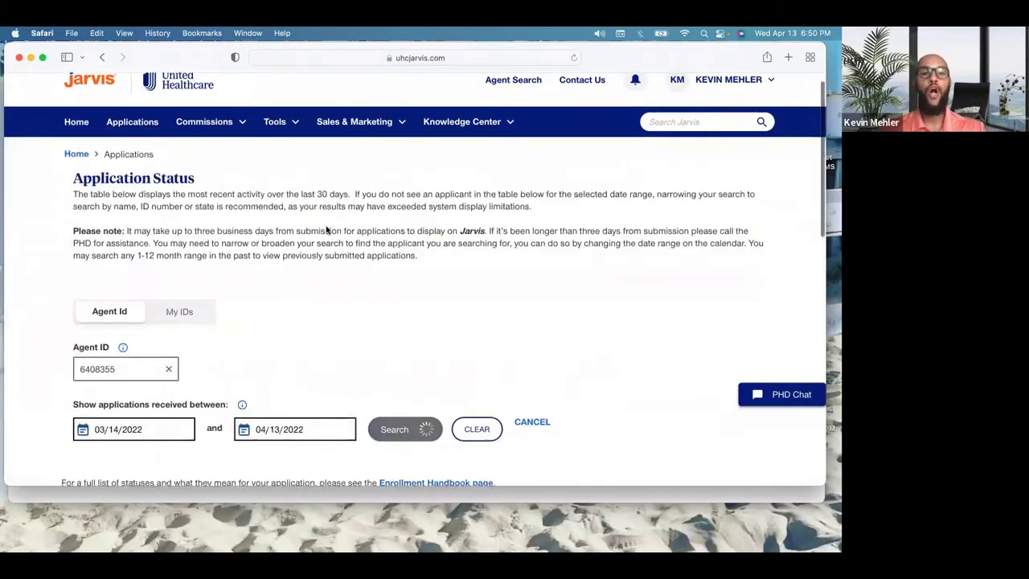
scroll(313, 339, "down", 2)
scroll(314, 339, "down", 1)
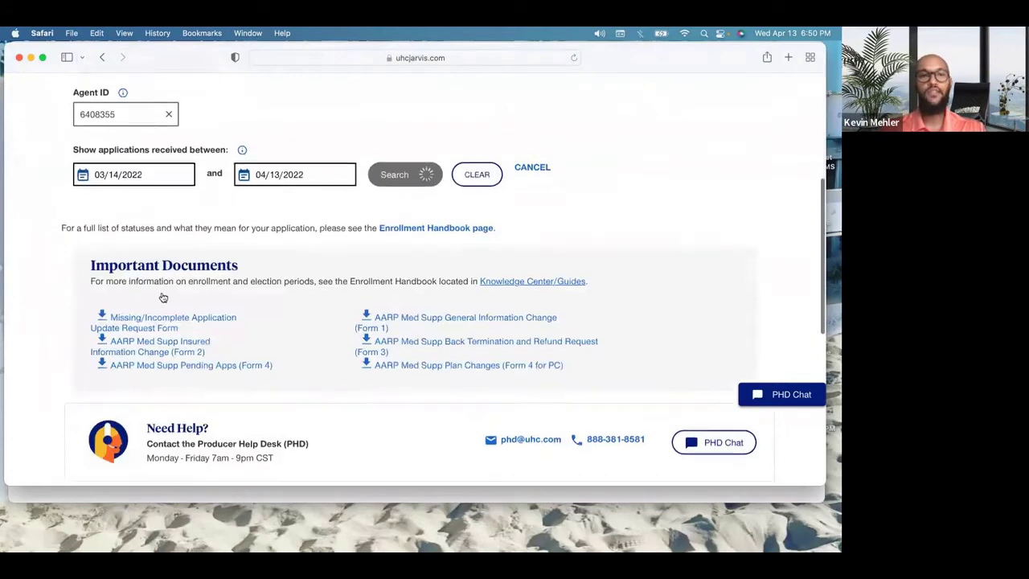
scroll(125, 147, "down", 1)
scroll(274, 218, "down", 2)
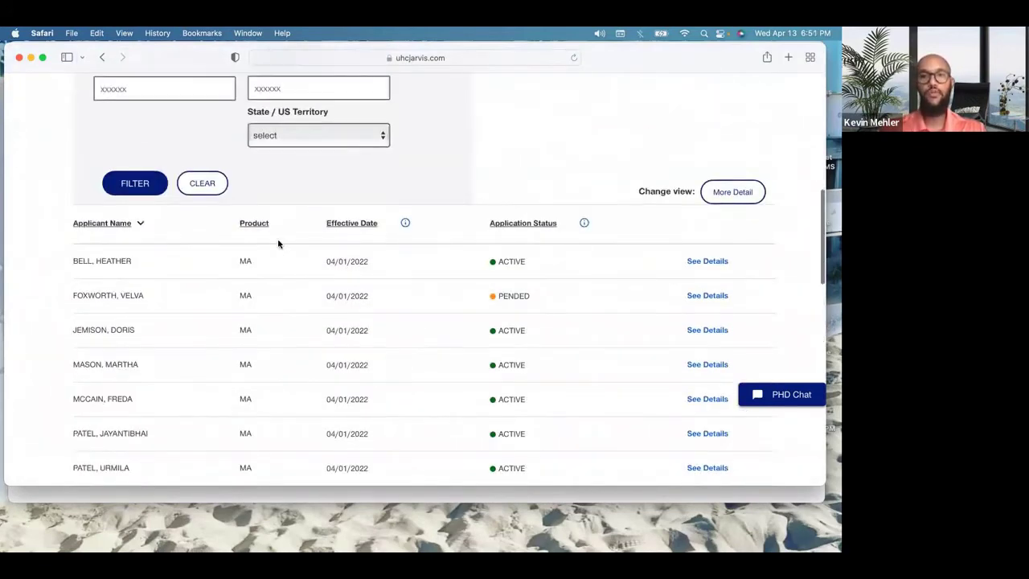
scroll(278, 241, "down", 5)
scroll(279, 241, "up", 15)
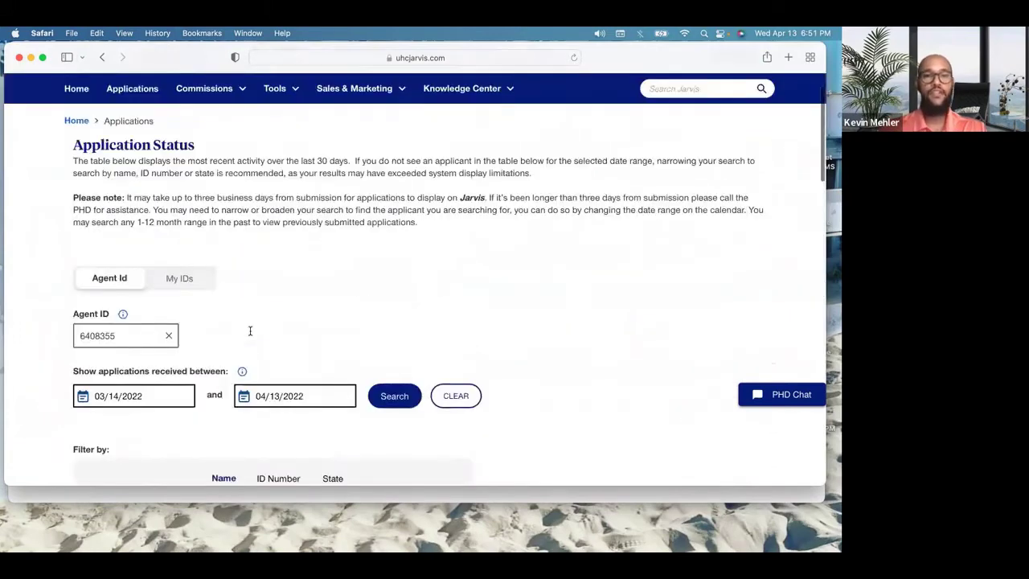
scroll(250, 331, "down", 10)
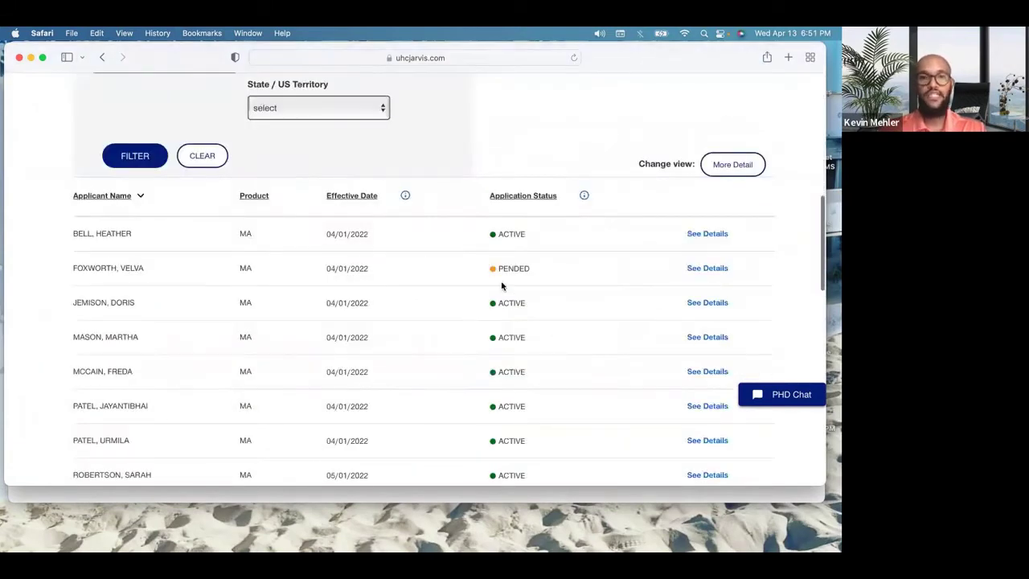
triple_click(119, 263)
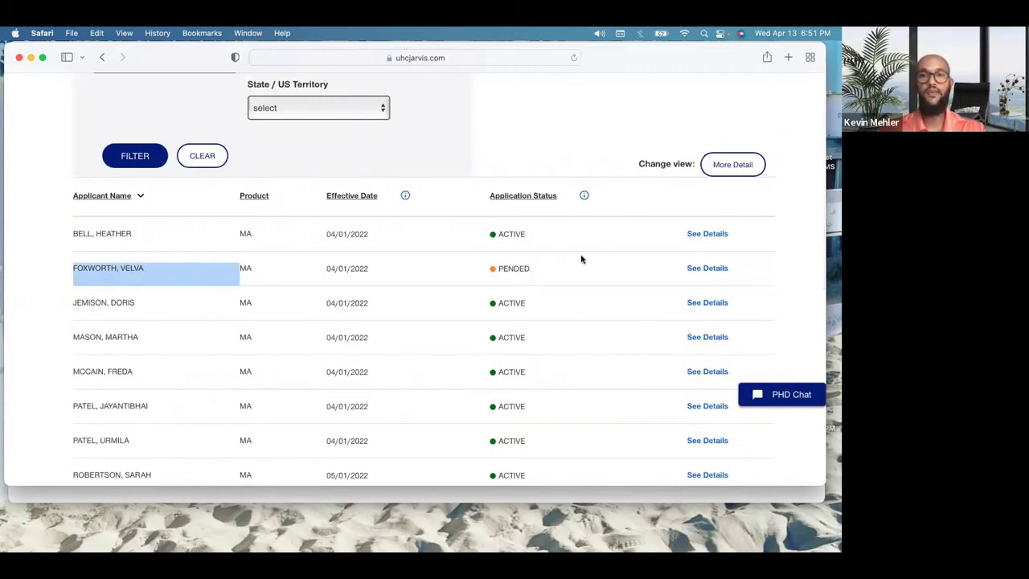
left_click(708, 269)
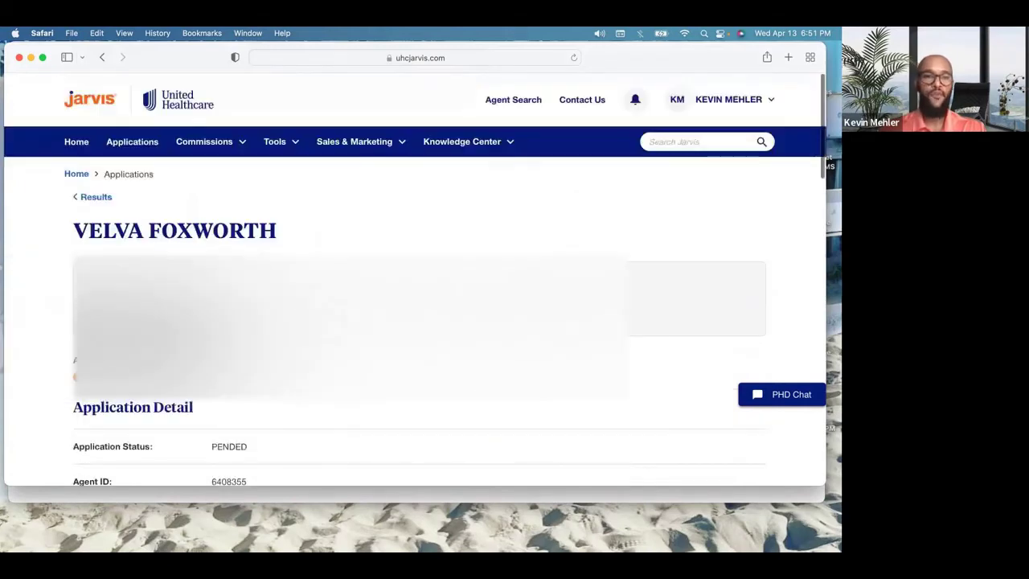
scroll(233, 379, "down", 10)
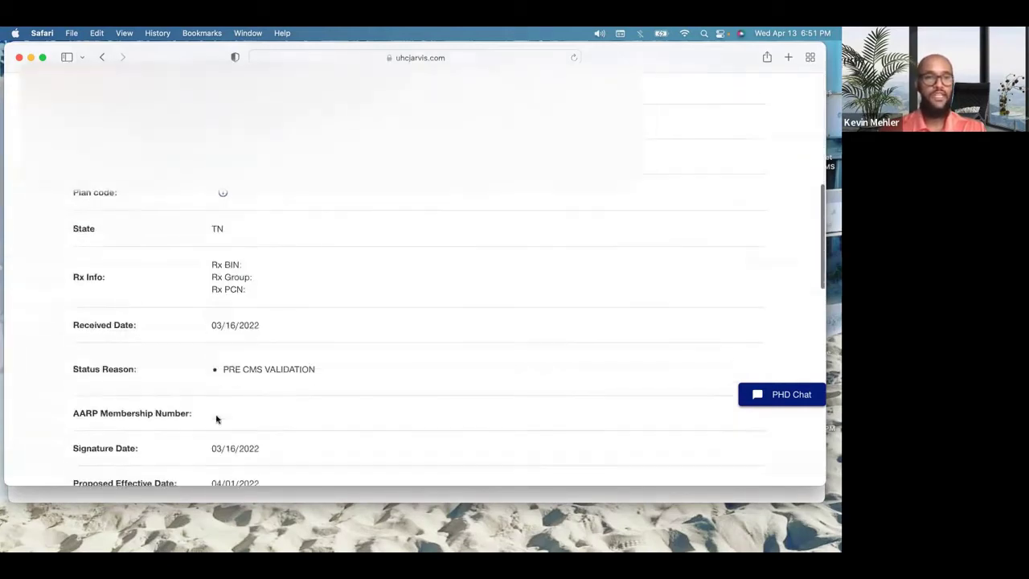
scroll(216, 419, "down", 4)
triple_click(246, 218)
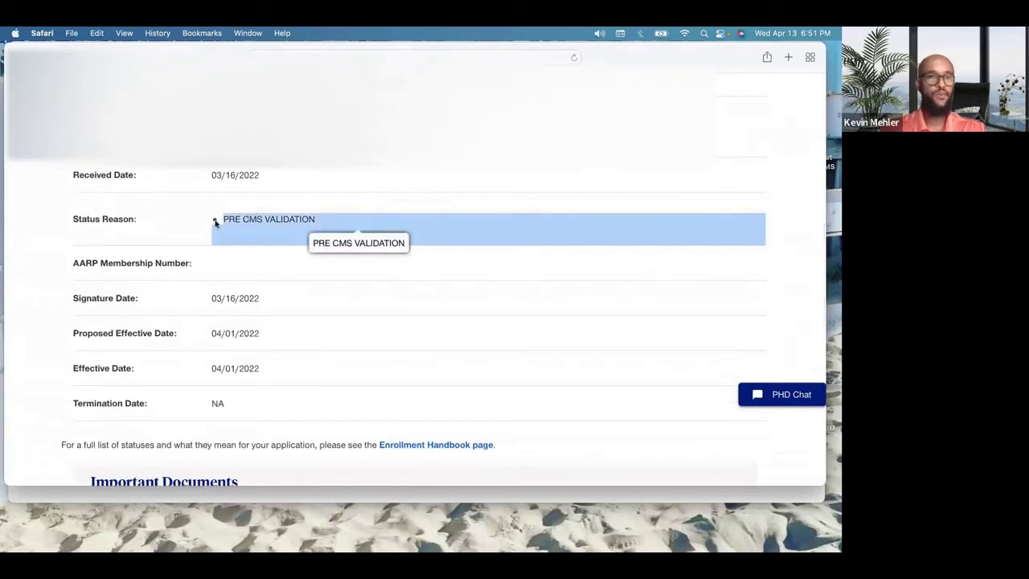
scroll(288, 259, "up", 2)
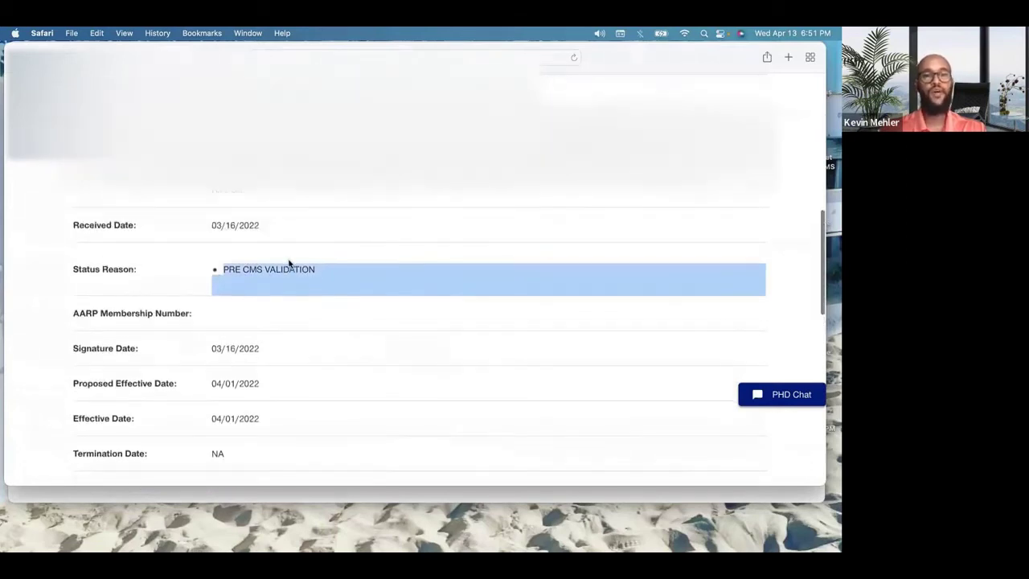
scroll(245, 365, "up", 1)
triple_click(246, 358)
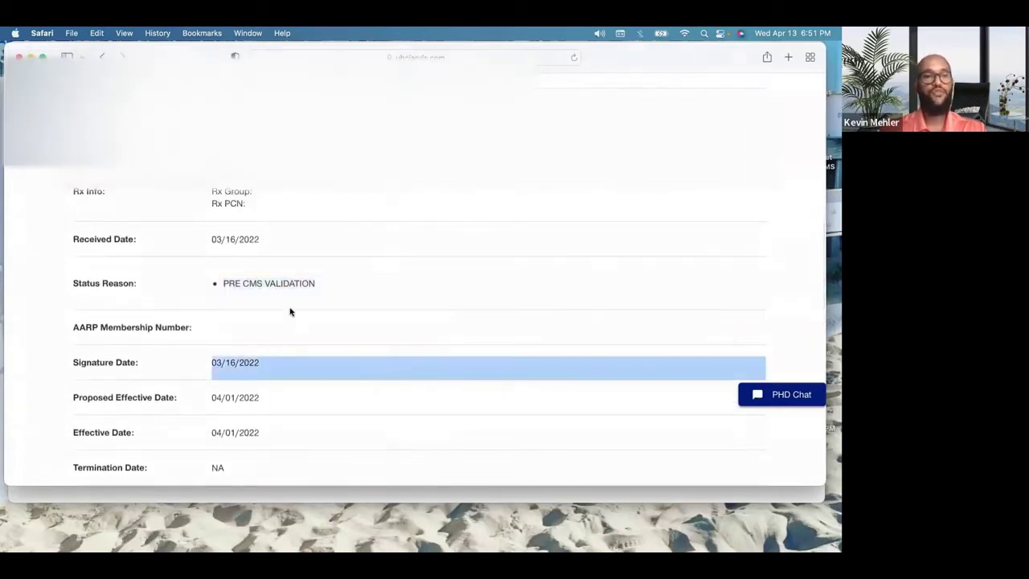
scroll(290, 312, "down", 3)
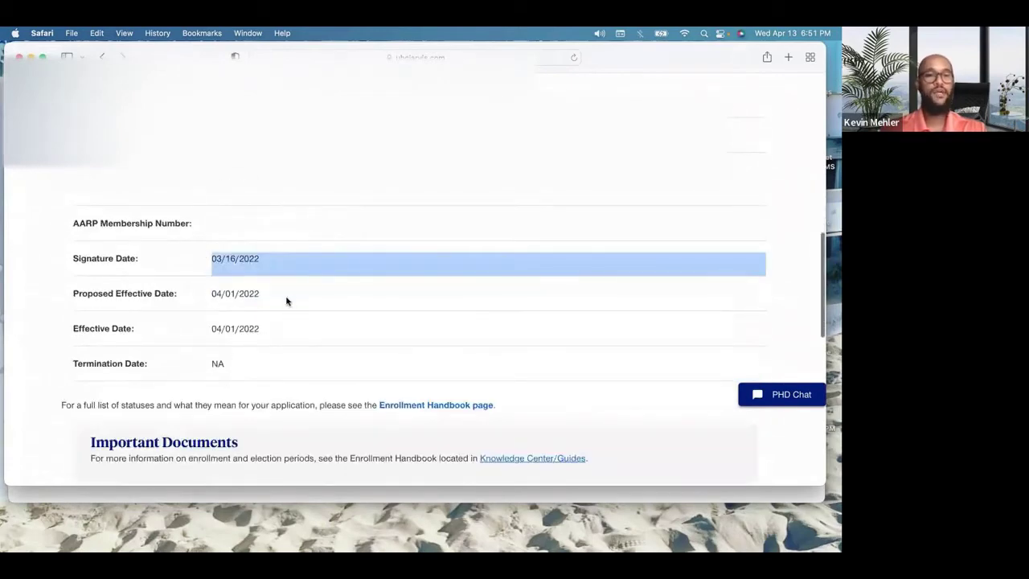
scroll(315, 280, "up", 15)
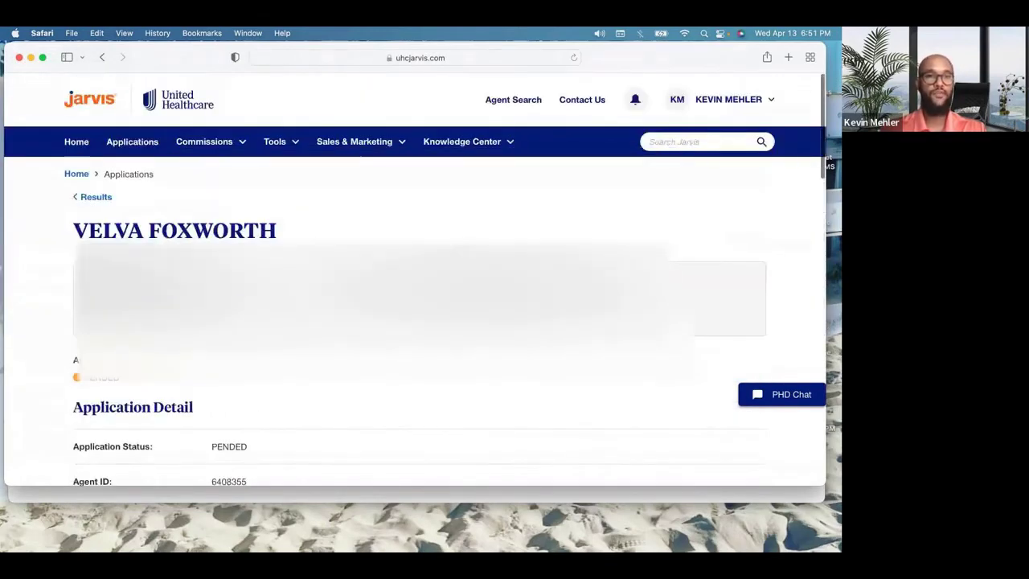
Step: Return to the application results and pick the agent's inactive ID under My IDs
left_click(96, 197)
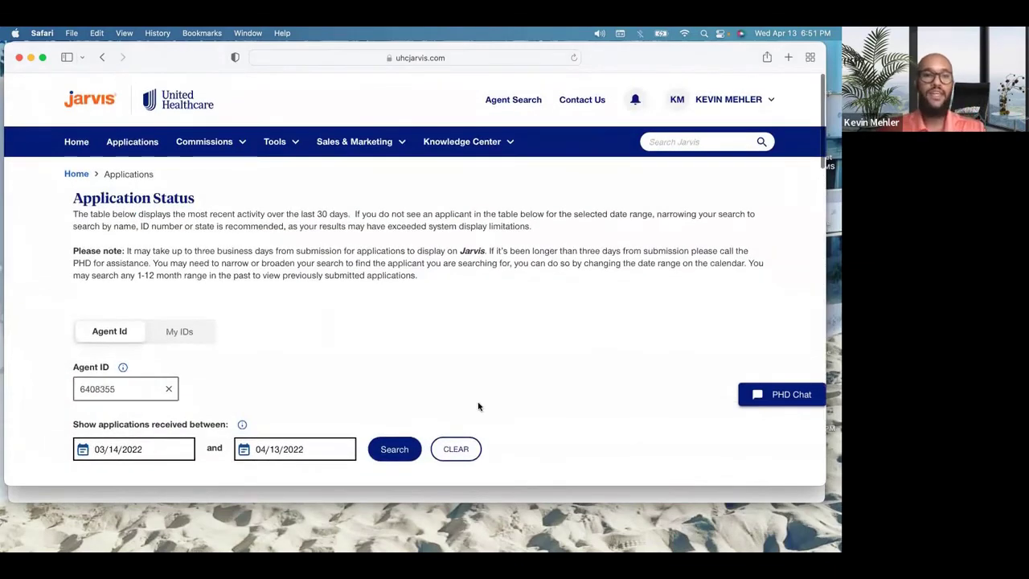
scroll(479, 406, "down", 5)
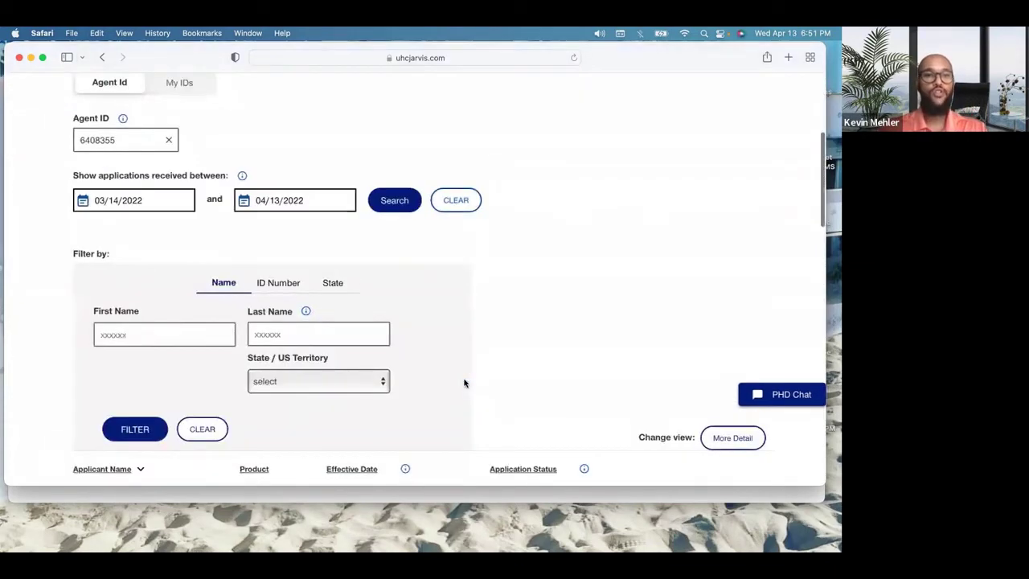
scroll(464, 382, "down", 3)
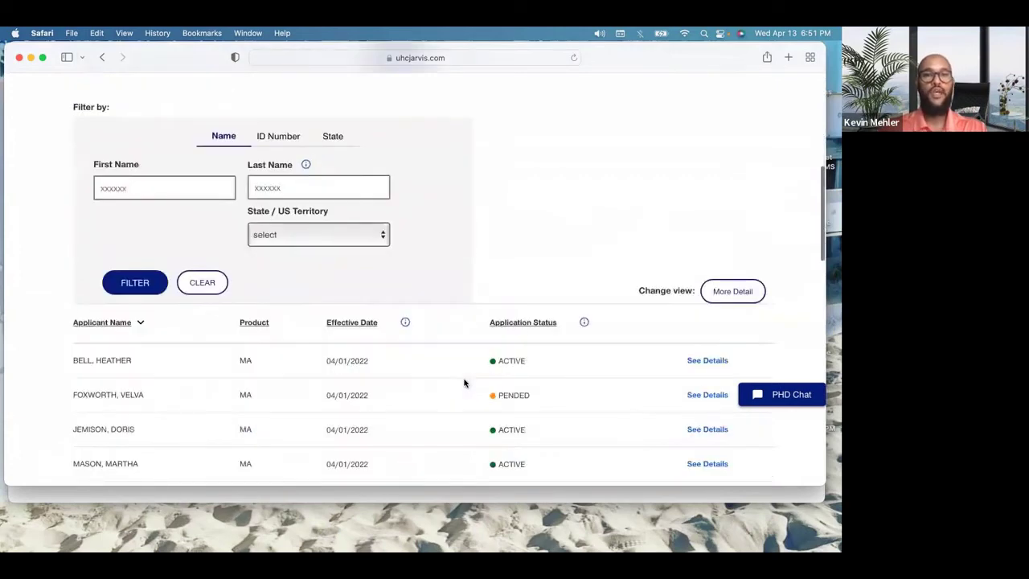
scroll(363, 276, "up", 8)
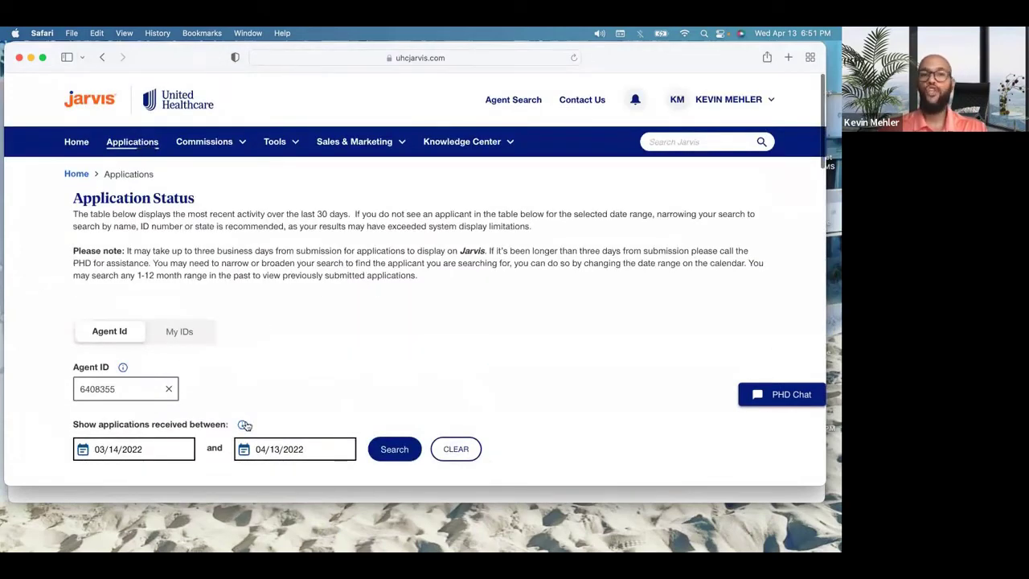
left_click(182, 332)
left_click(151, 391)
left_click(166, 390)
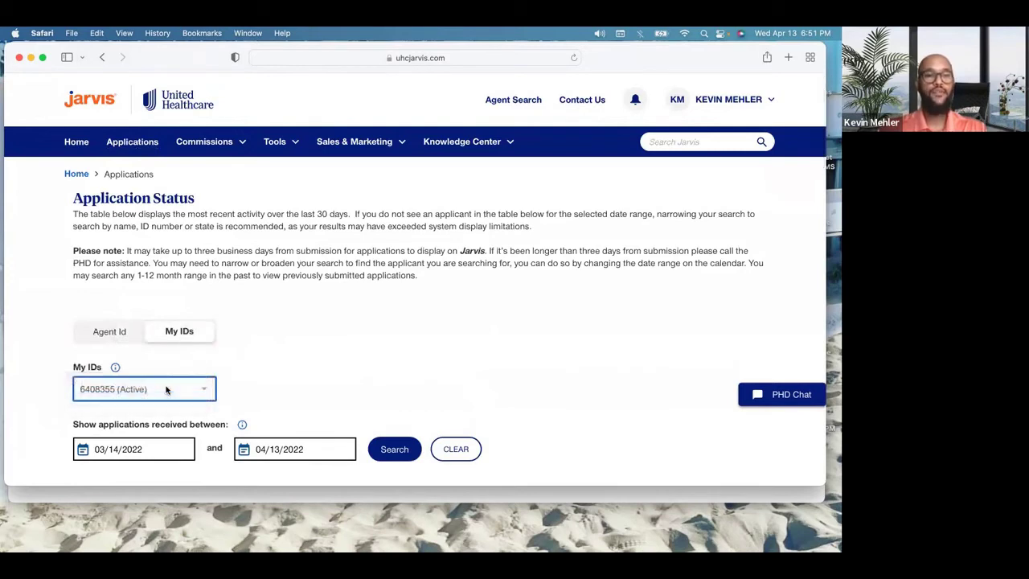
left_click(298, 343)
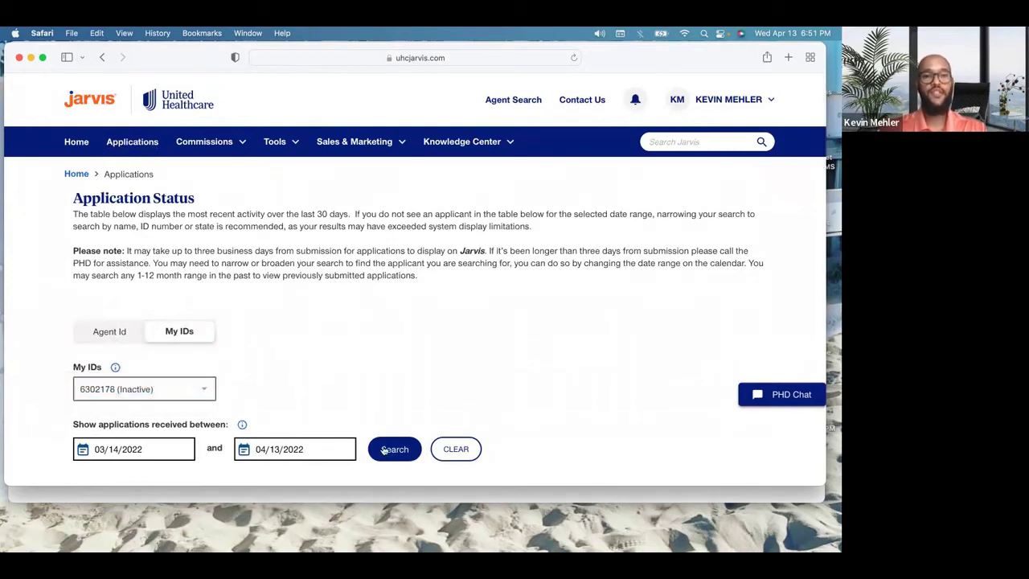
Step: Launch LEAN from the Tools menu in the top navigation
left_click(294, 141)
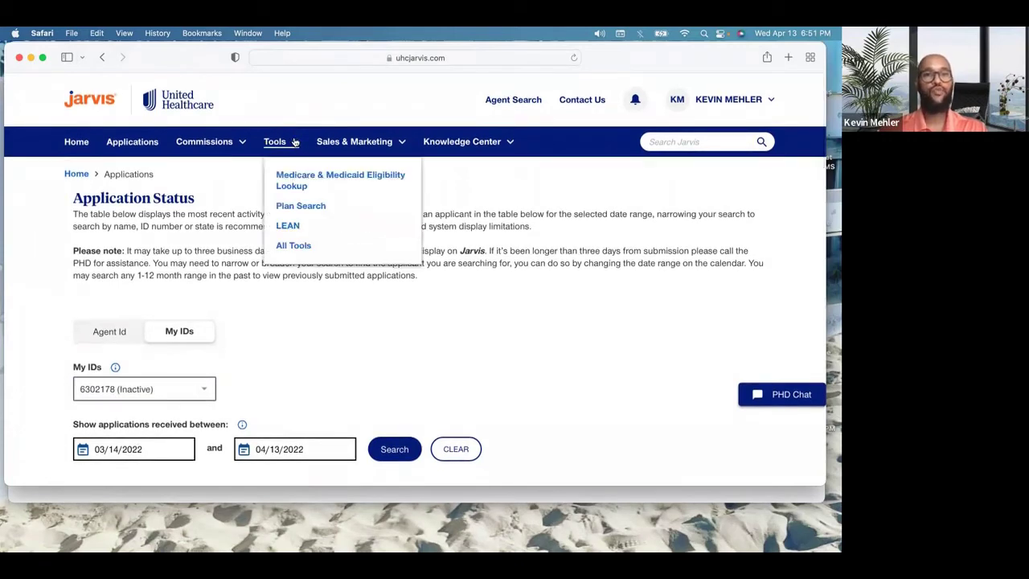
left_click(291, 228)
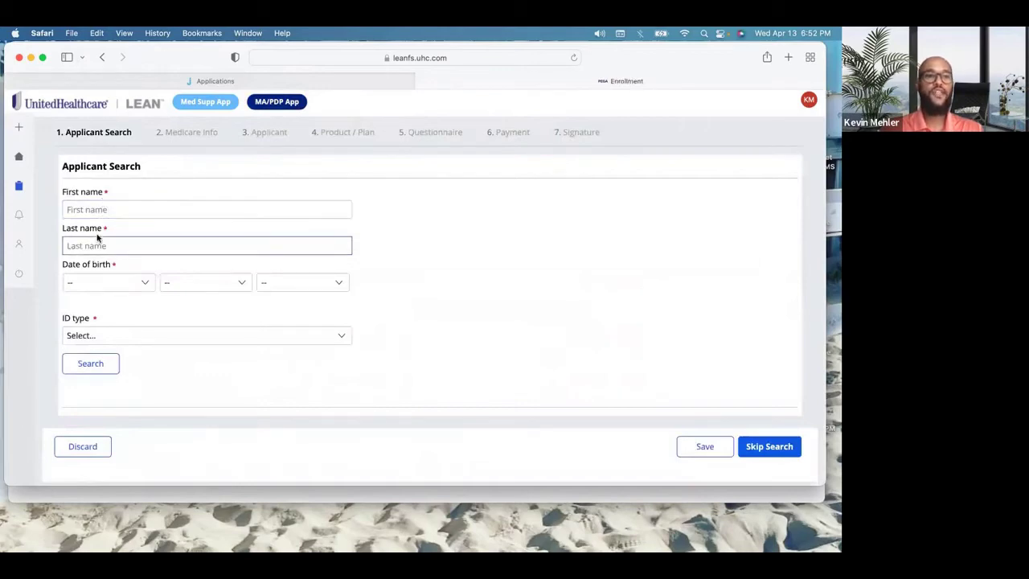
Step: Set ID type to Medicare Number (MBI) and enter the applicant's first and last name
left_click(155, 334)
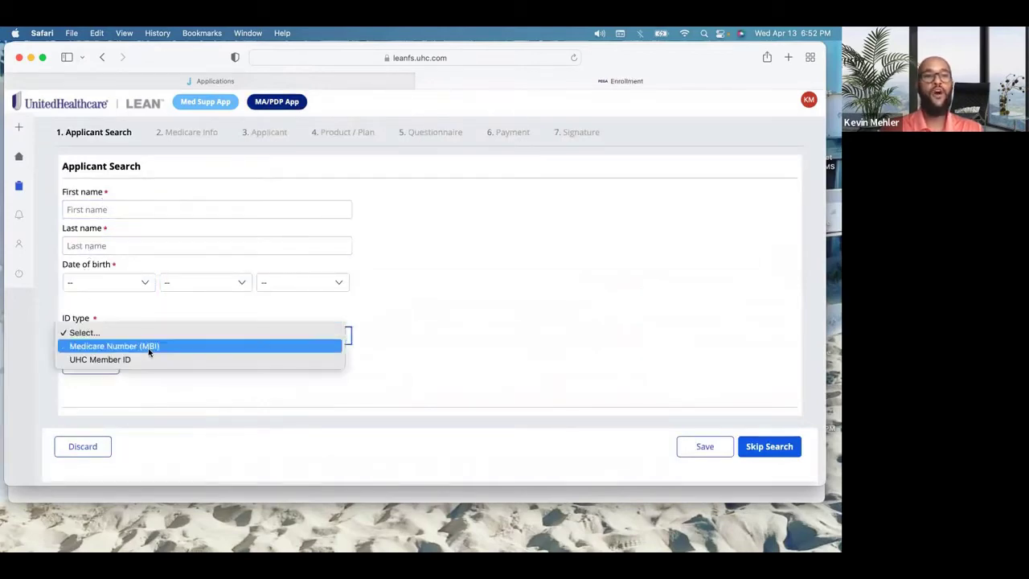
left_click(150, 350)
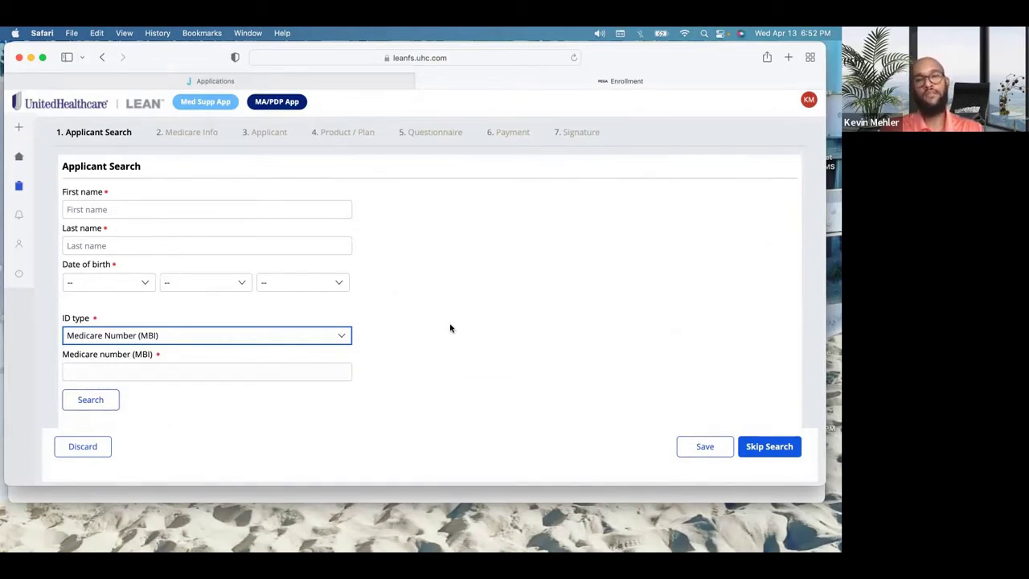
left_click(463, 300)
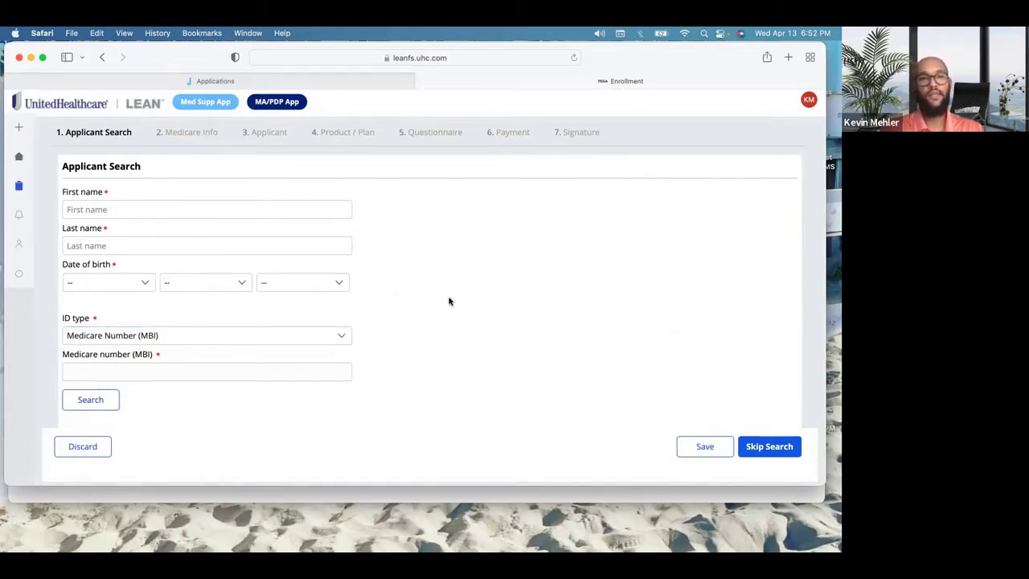
left_click(101, 208)
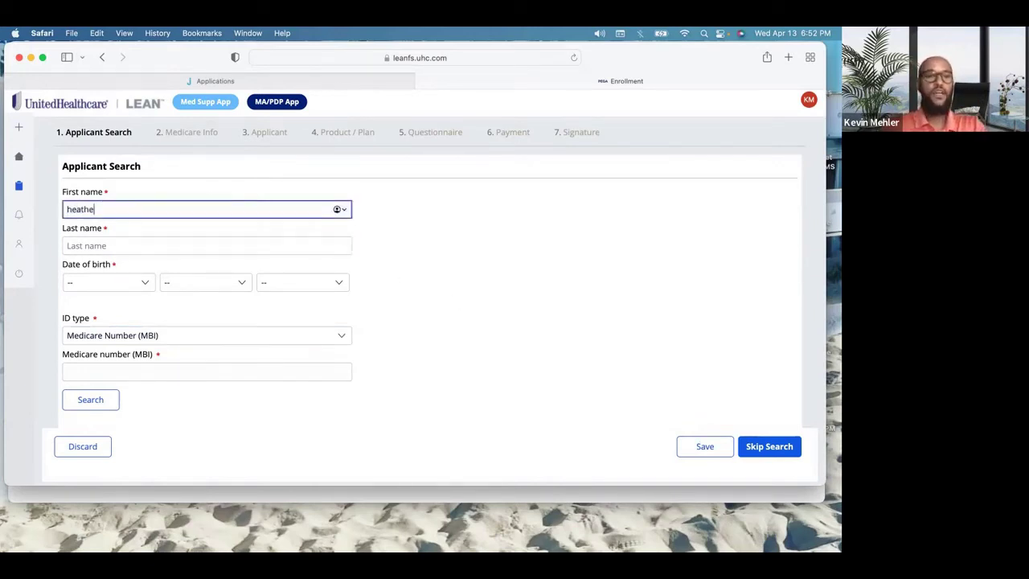
key("Tab")
key("Tab")
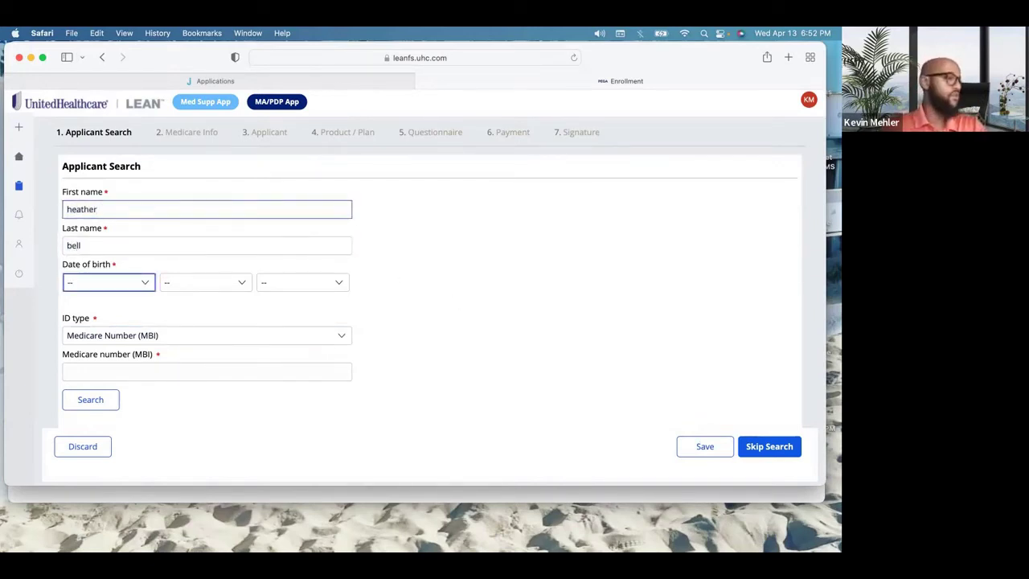
Step: Select the applicant's birth month, day and year
left_click(93, 283)
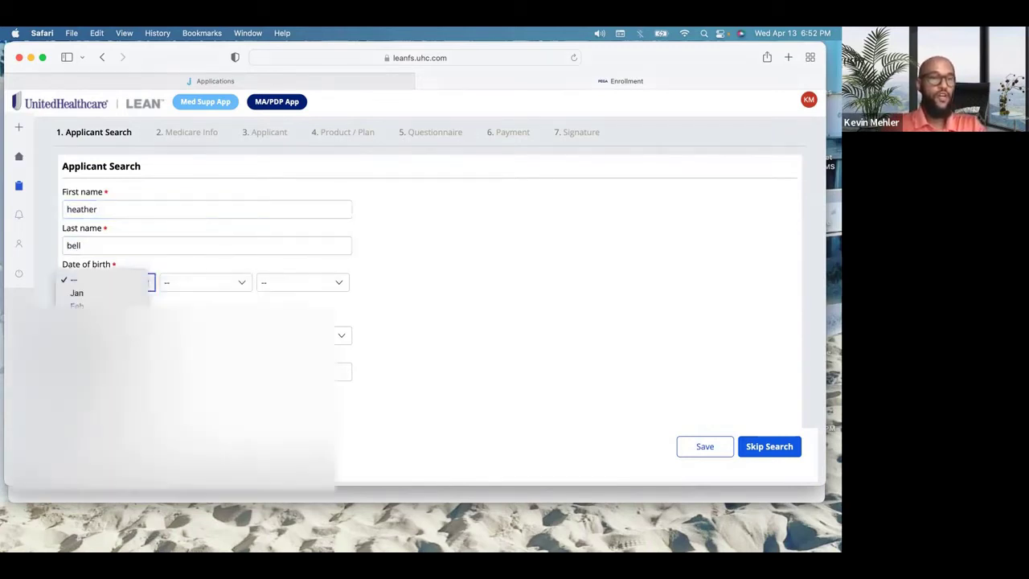
left_click(89, 430)
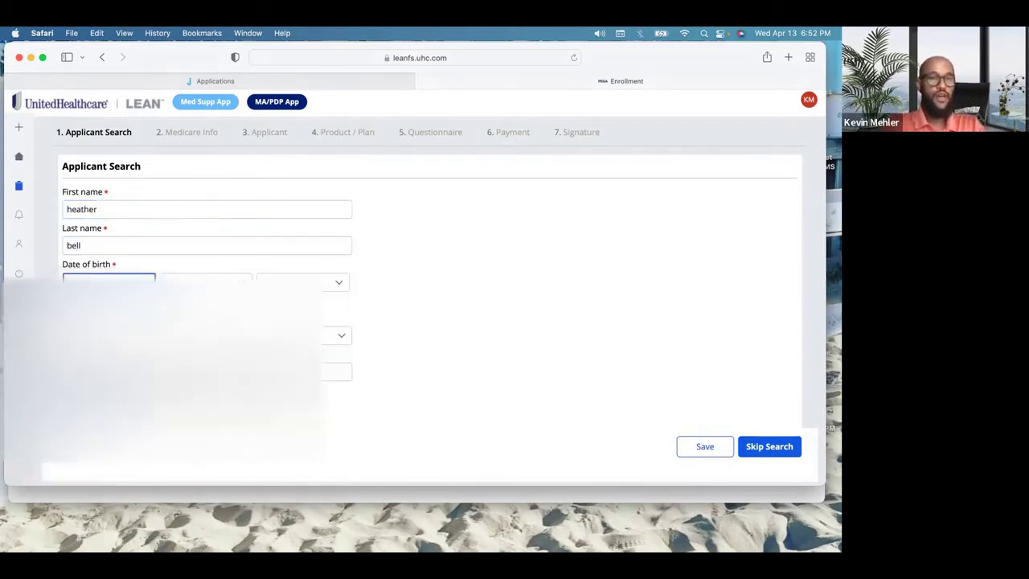
left_click(198, 283)
scroll(198, 454, "down", 3)
scroll(193, 499, "down", 2)
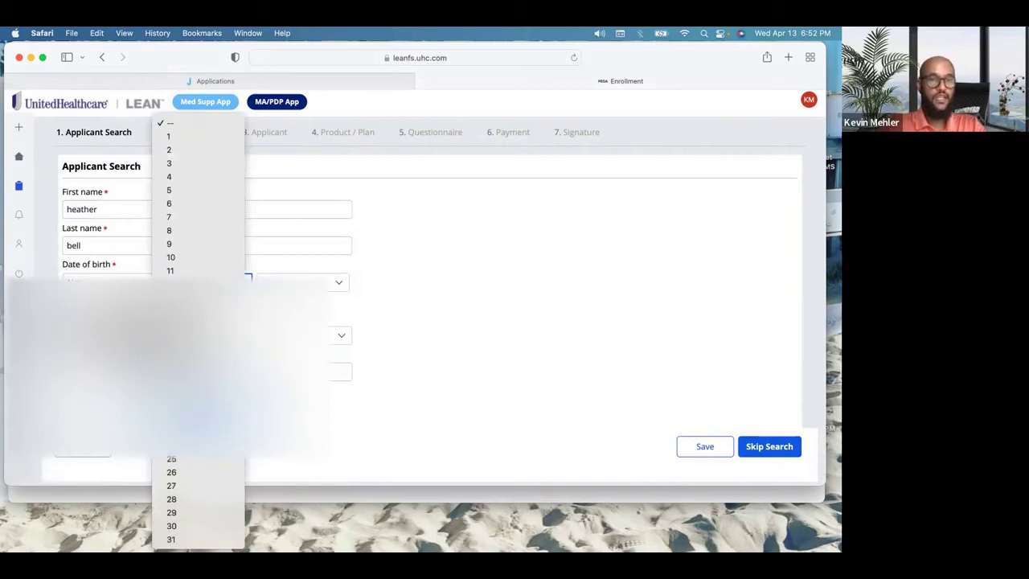
left_click(186, 473)
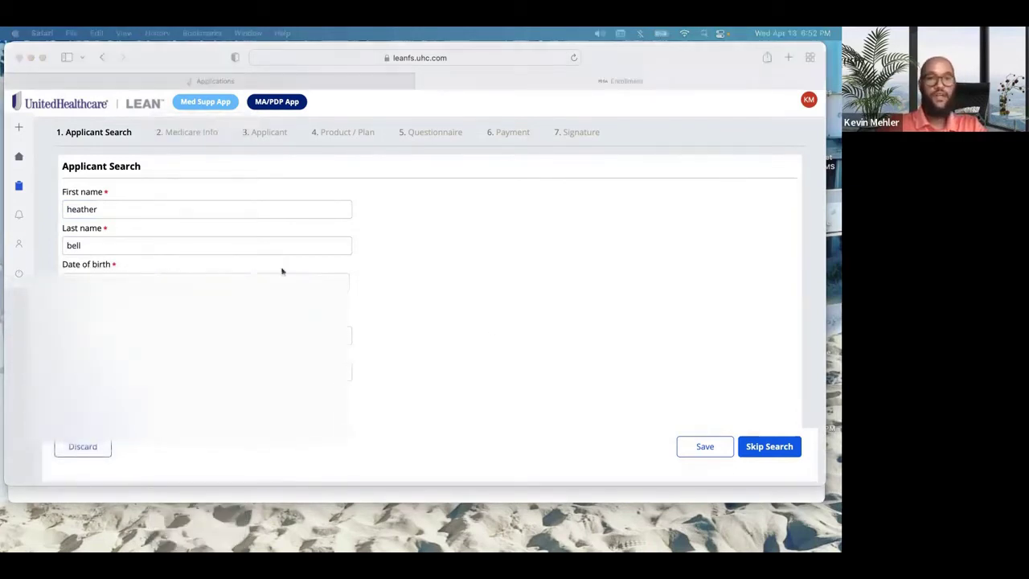
left_click(285, 282)
scroll(274, 470, "down", 5)
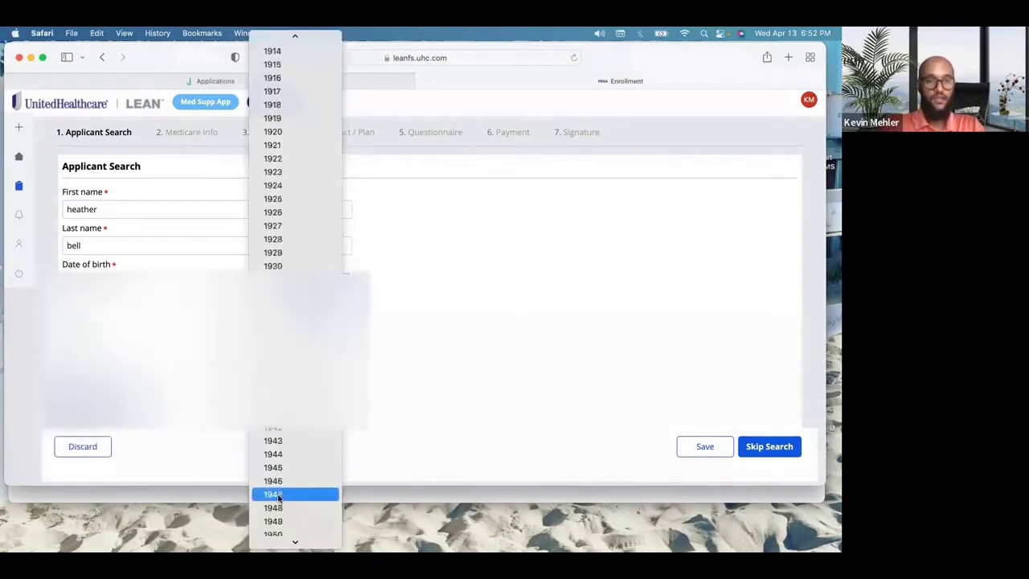
scroll(289, 460, "down", 4)
left_click(304, 452)
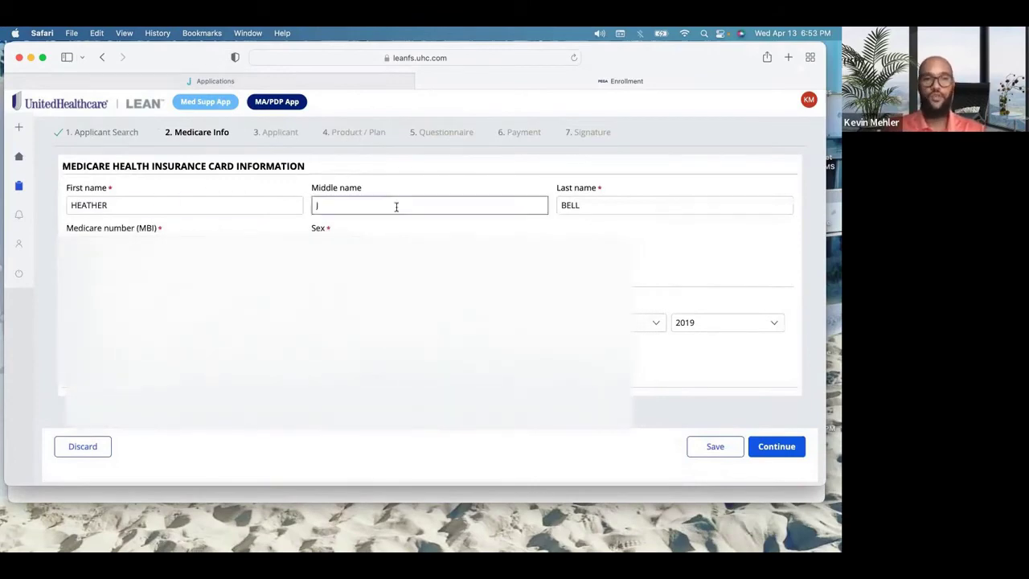
Step: Continue past the prefilled Medicare Info and Applicant steps to Product / Plan
left_click(779, 446)
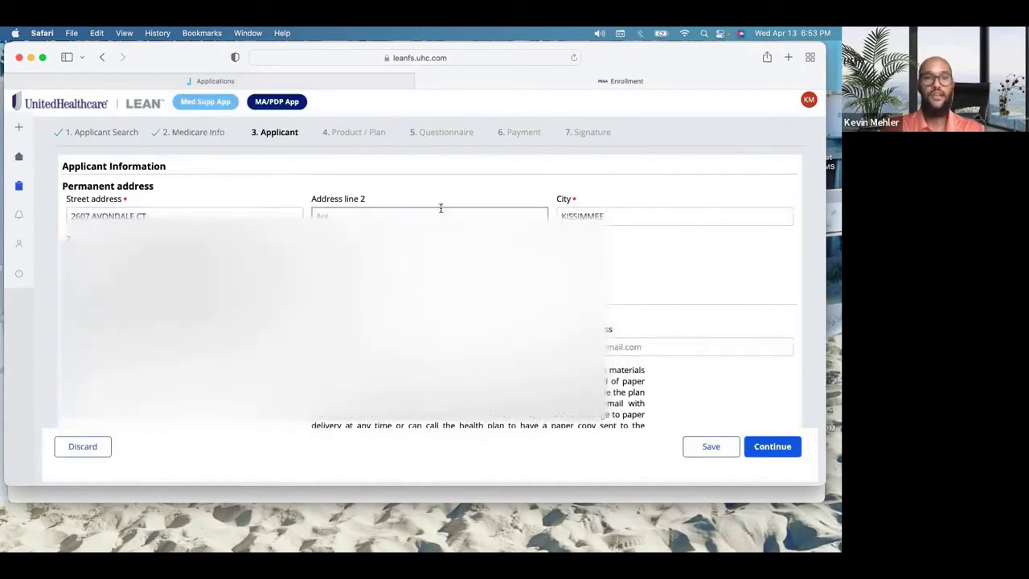
scroll(438, 282, "down", 1)
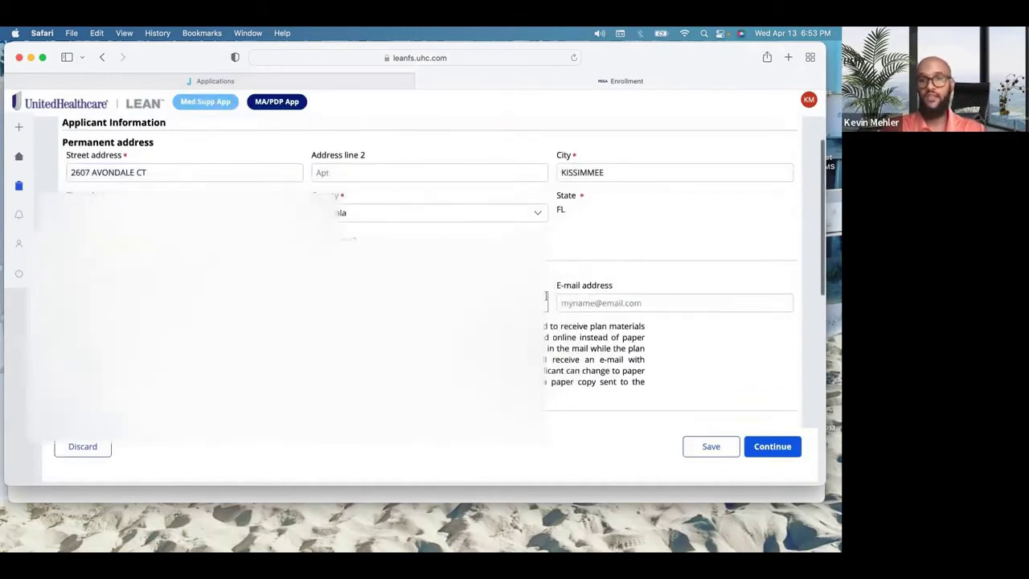
scroll(434, 281, "down", 5)
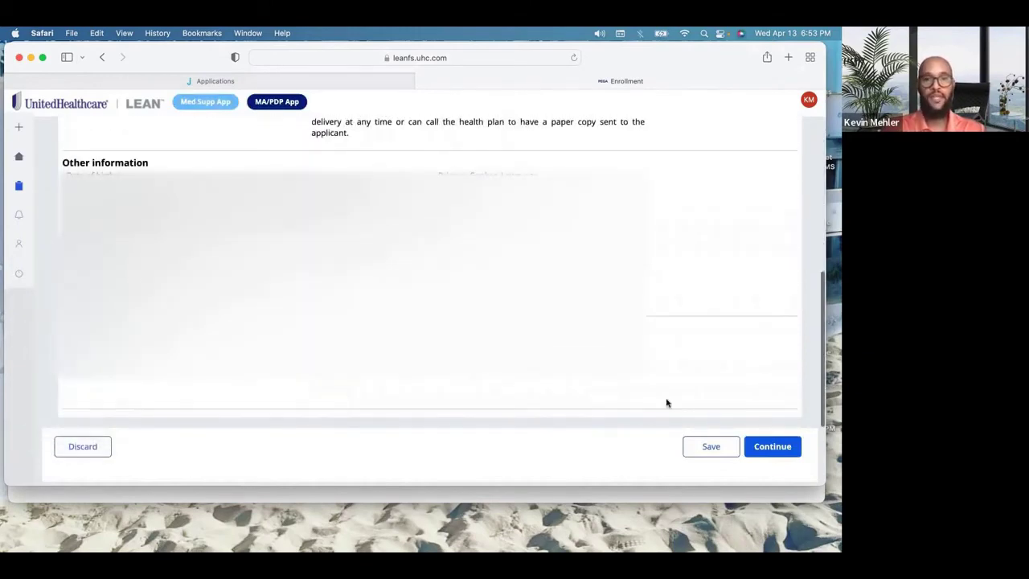
left_click(768, 447)
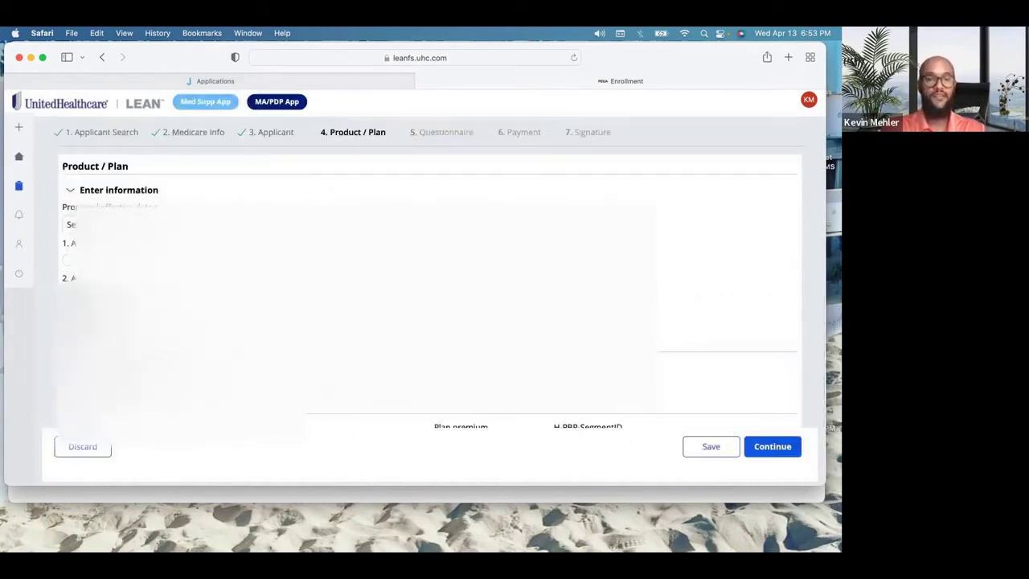
Step: Choose a proposed effective date and continue with the plan step
scroll(403, 297, "up", 3)
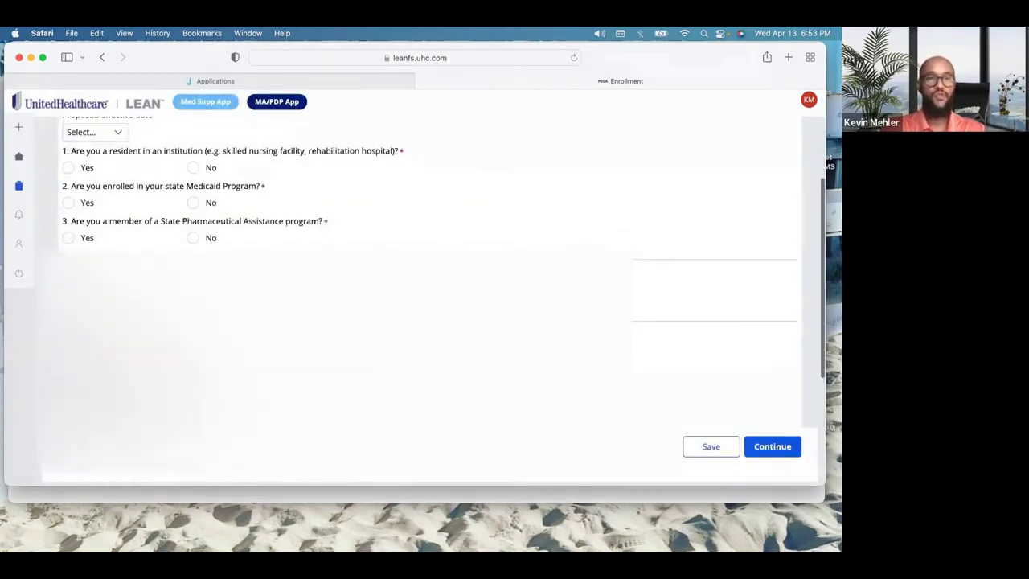
left_click(280, 132)
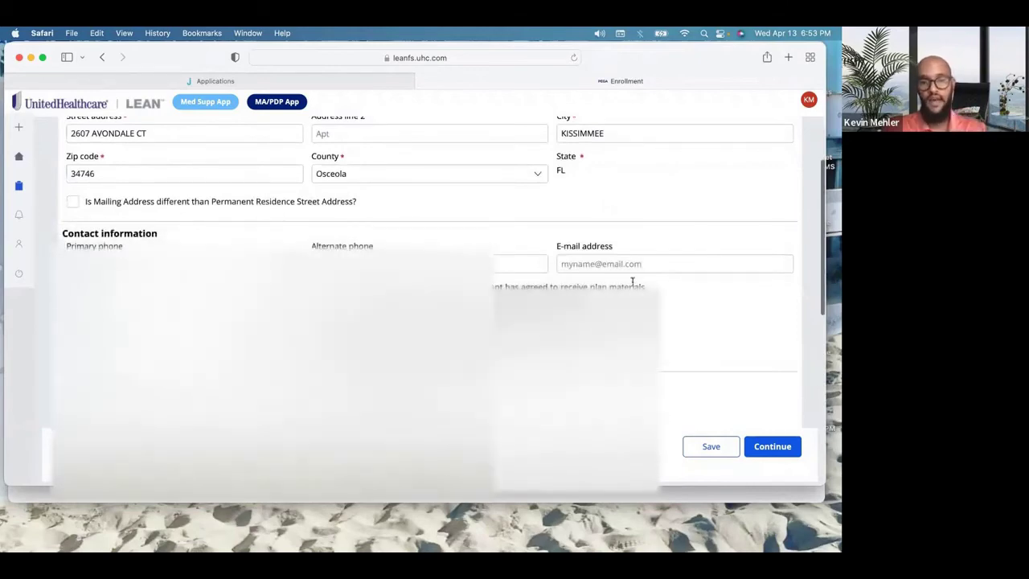
scroll(632, 281, "down", 3)
scroll(430, 265, "down", 2)
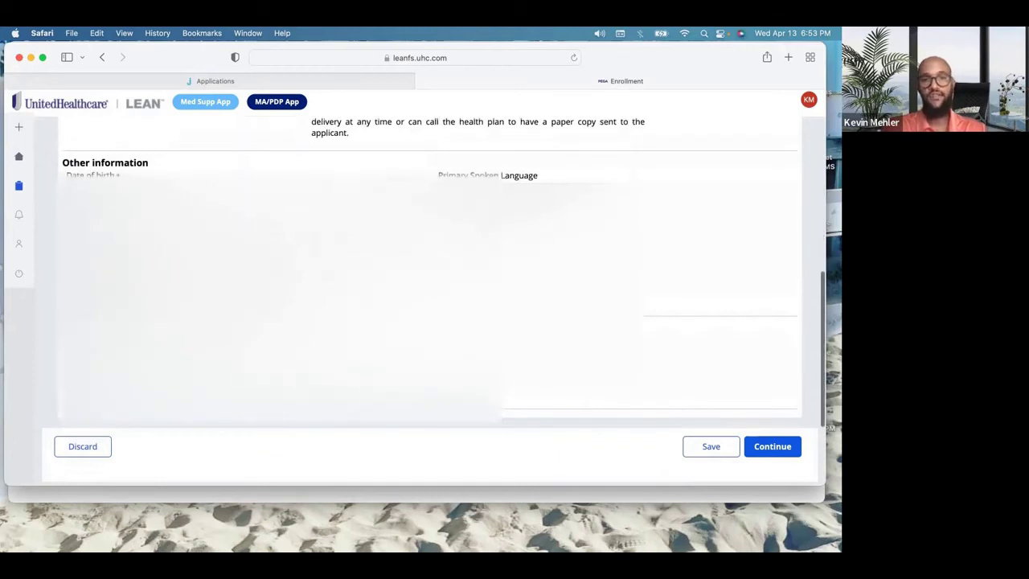
left_click(773, 446)
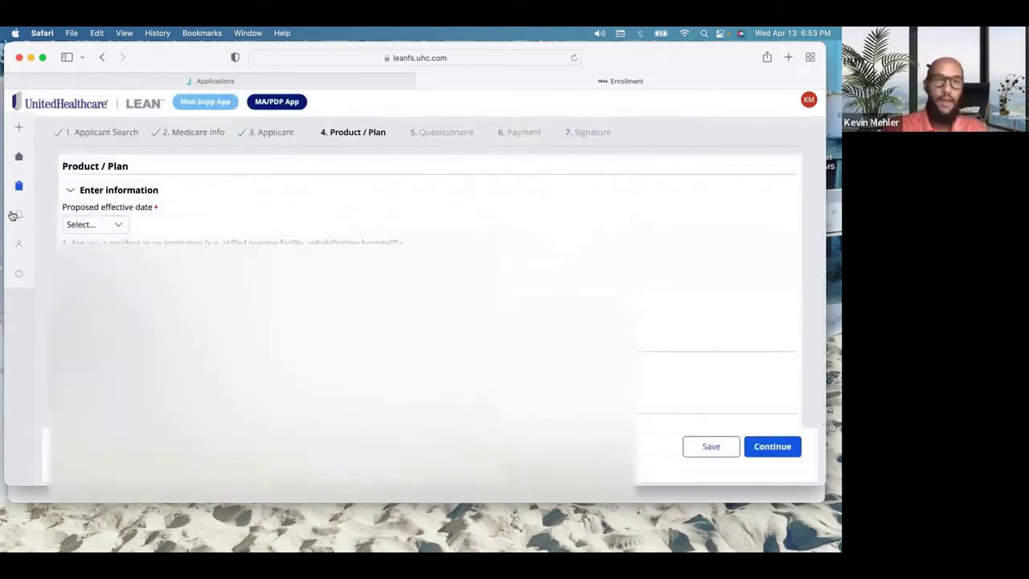
Step: Set the effective date to 05/01/2022; answer No to institutionalized and Yes to Medicaid
left_click(119, 223)
left_click(91, 235)
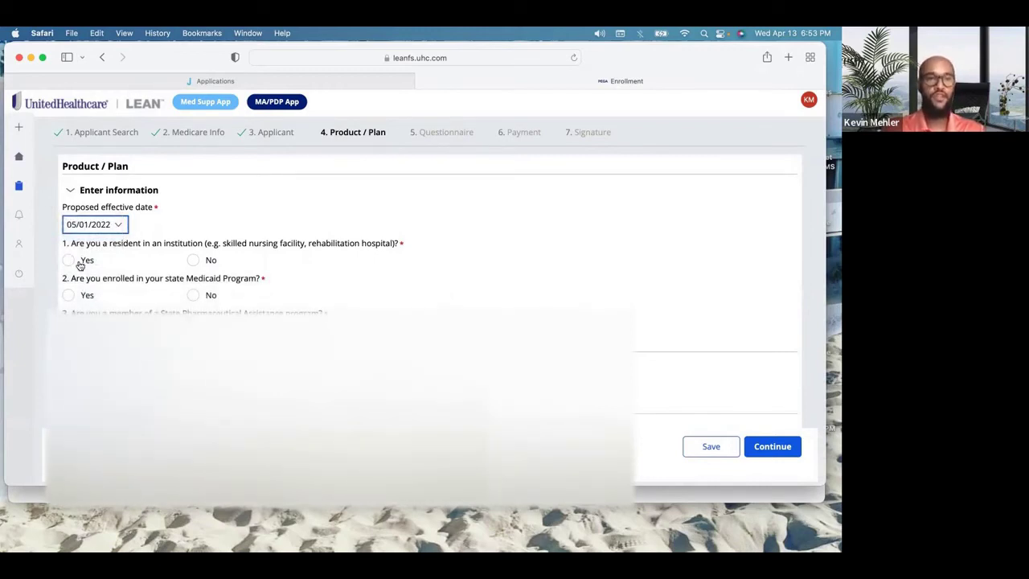
left_click(193, 260)
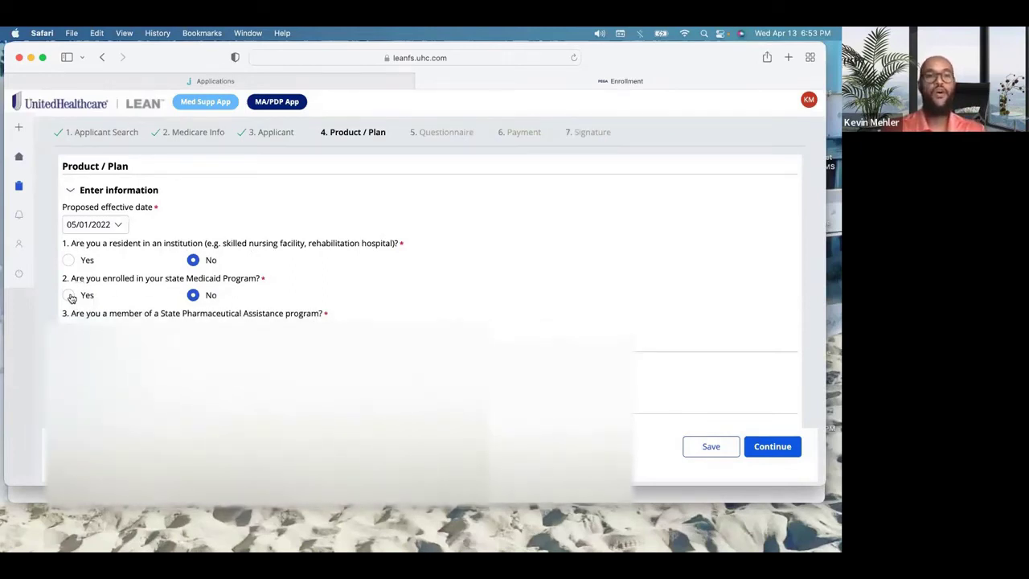
left_click(69, 296)
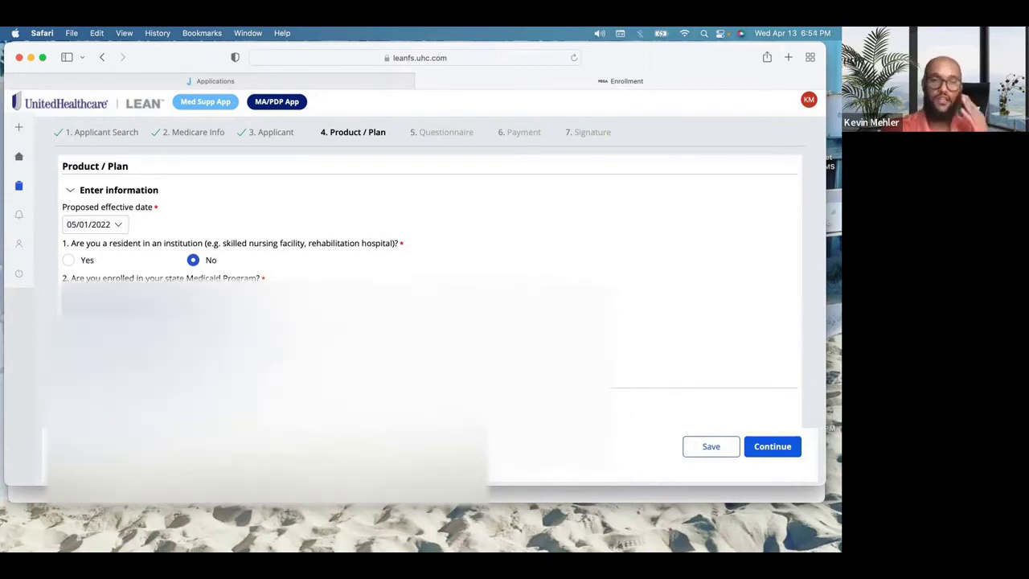
Step: Open the Choose product list, then close it without picking a plan
scroll(430, 282, "down", 3)
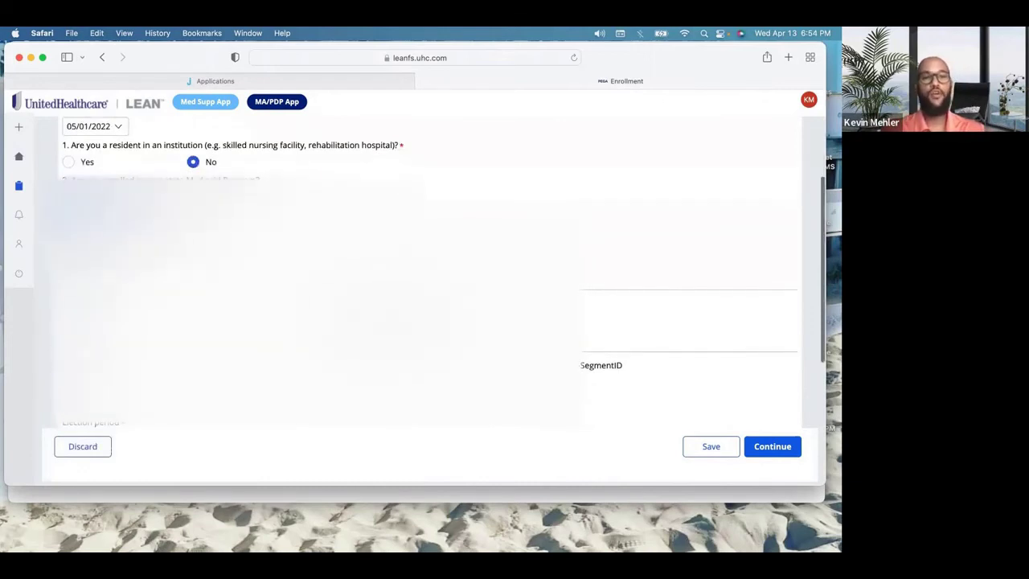
scroll(250, 223, "down", 3)
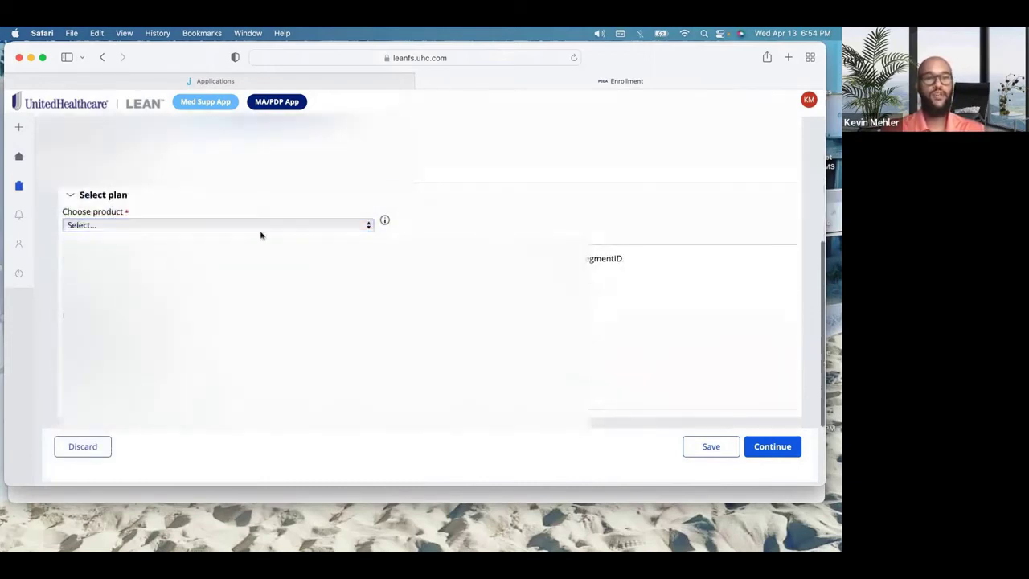
left_click(259, 226)
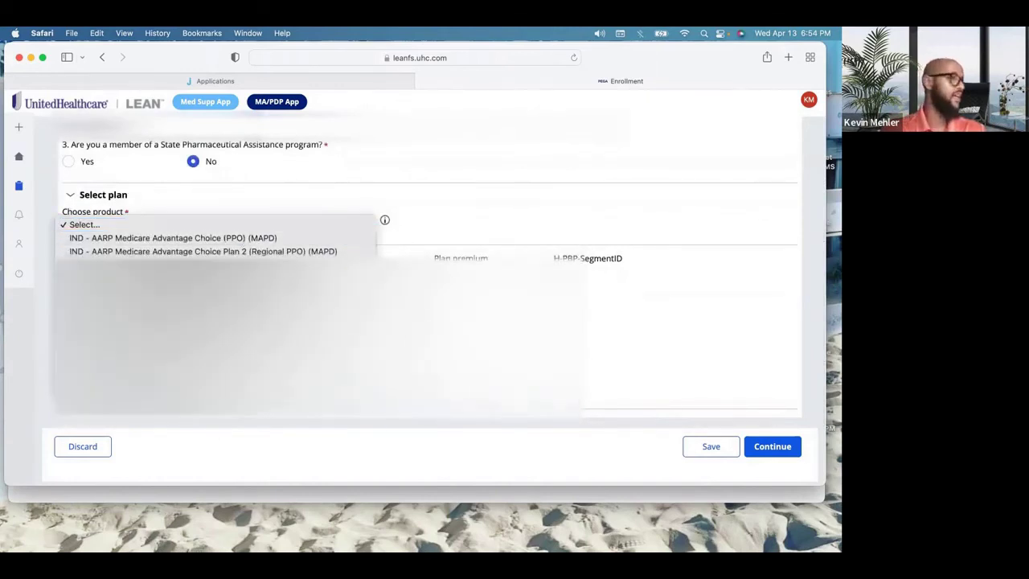
left_click(643, 54)
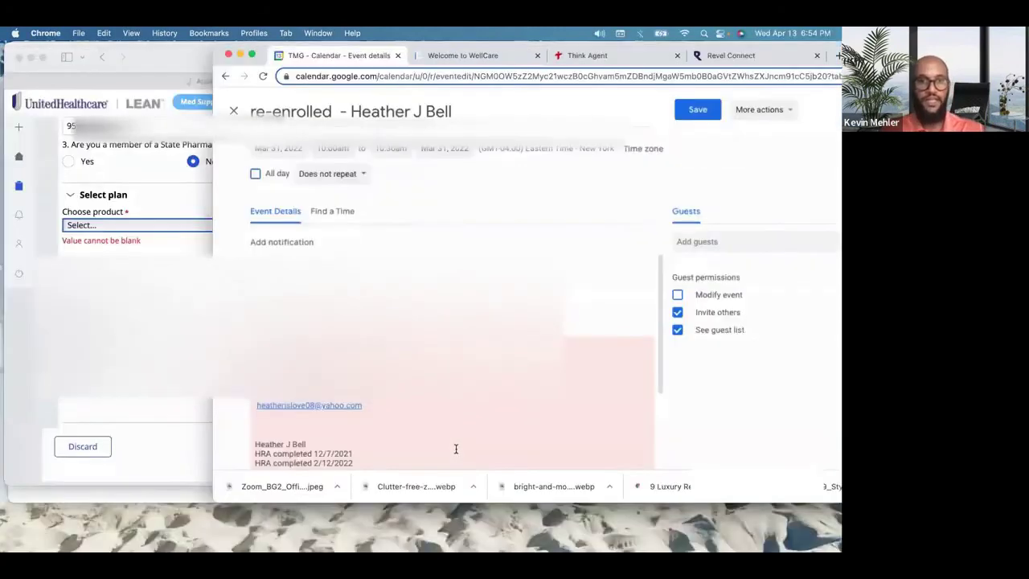
Step: Select the UnitedHealthcare Dual Complete Choice line in the event notes and minimize the calendar
scroll(455, 448, "down", 5)
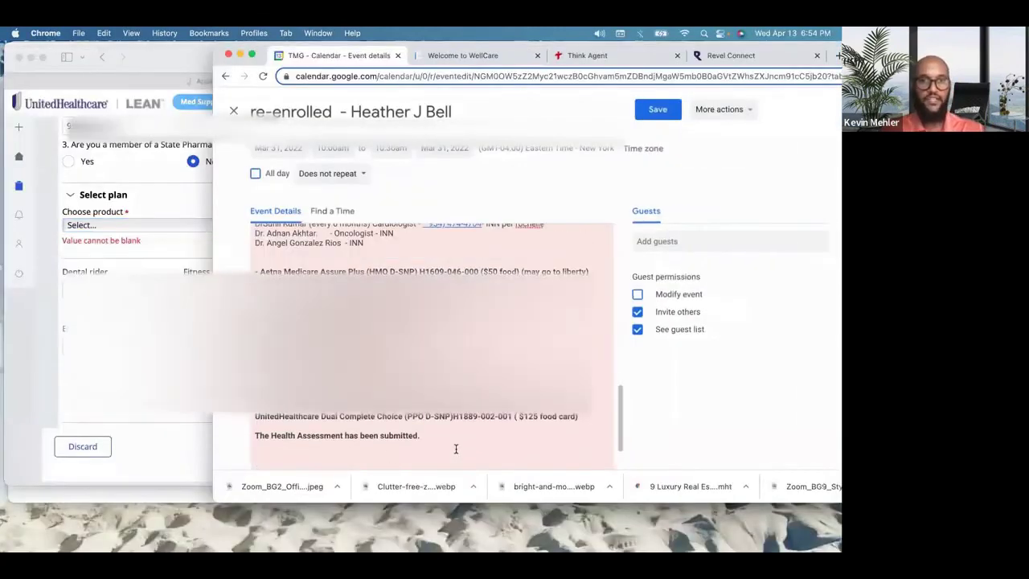
triple_click(292, 419)
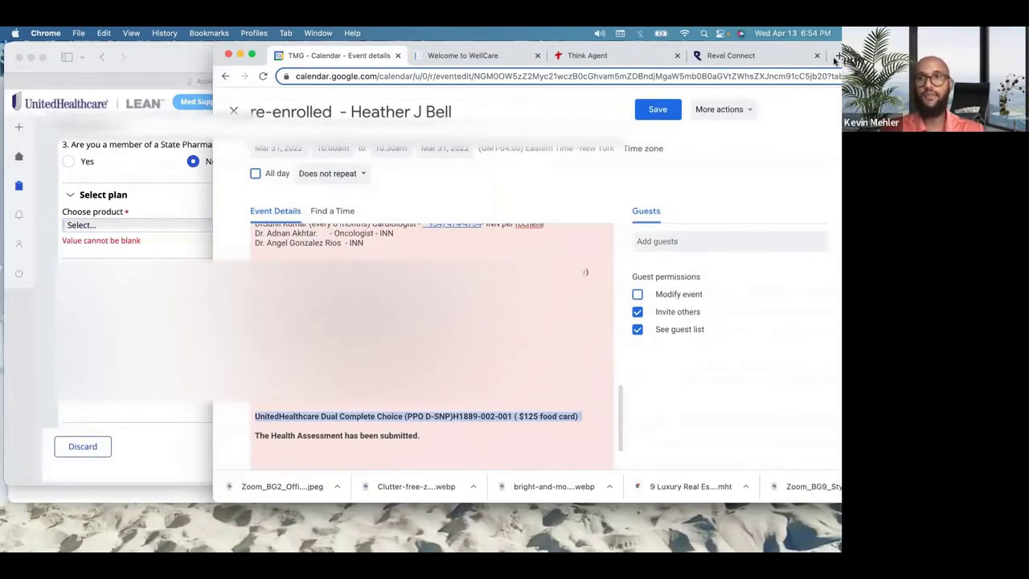
left_click(239, 54)
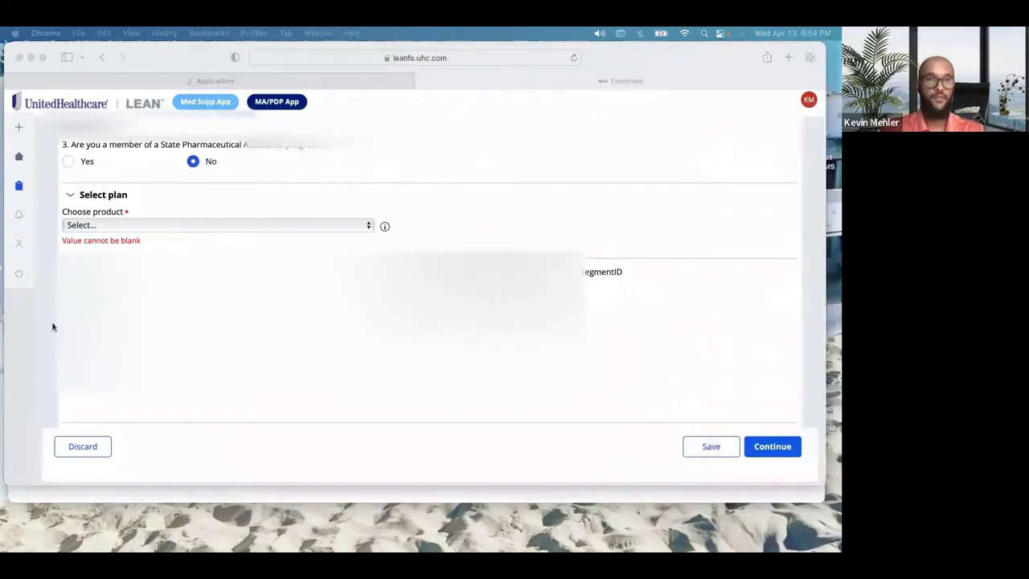
Step: Choose IND - UnitedHealthcare Dual Complete Choice (PPO D-SNP) (MAPD) as the product and note its segment ID
left_click(176, 226)
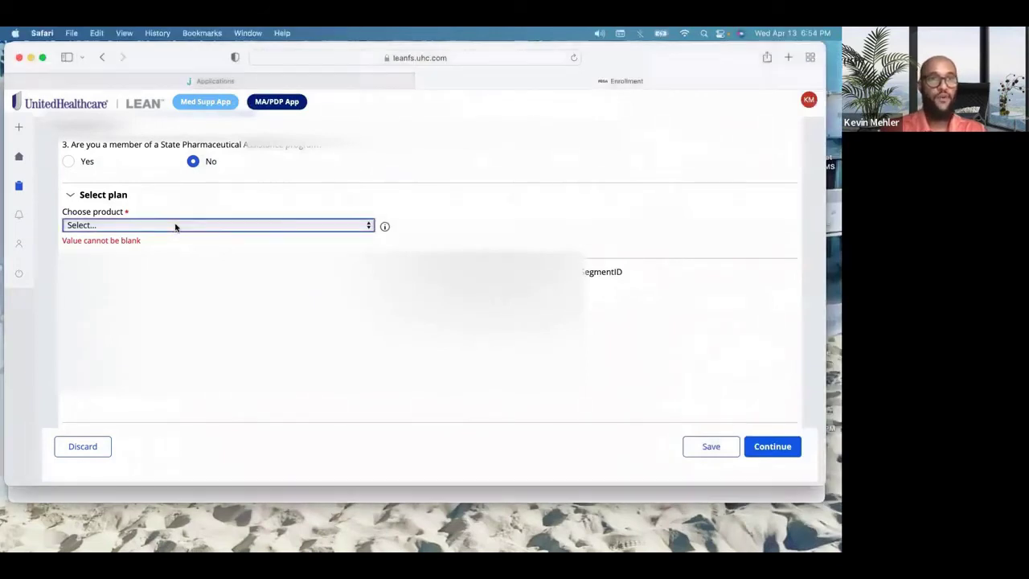
left_click(175, 226)
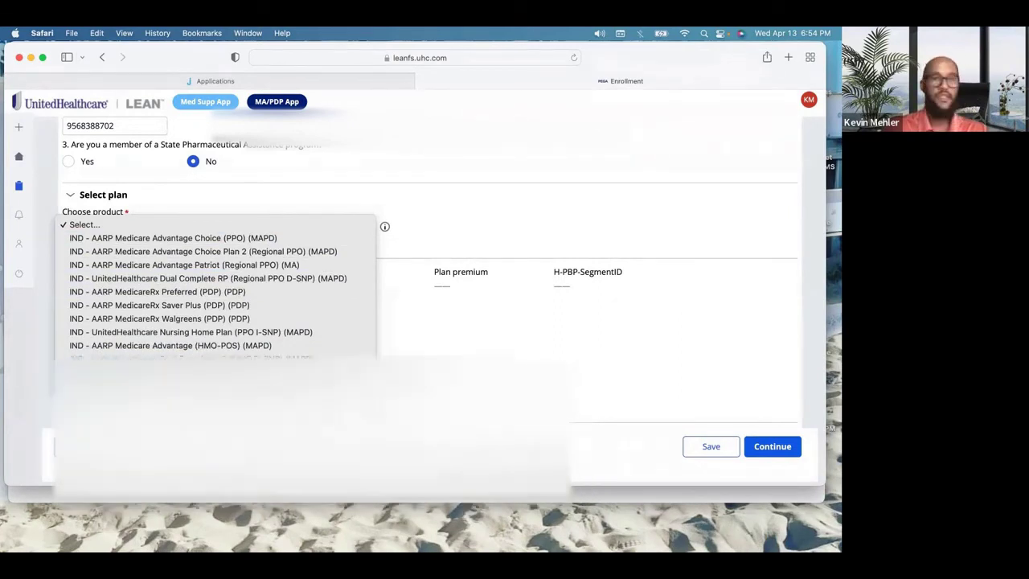
left_click(201, 386)
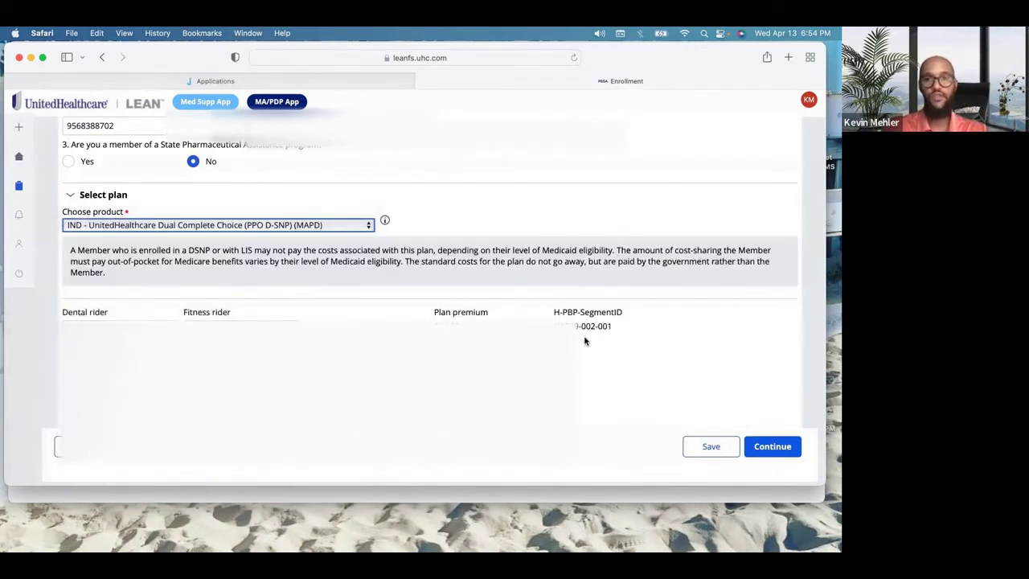
left_click_drag(595, 327, 554, 316)
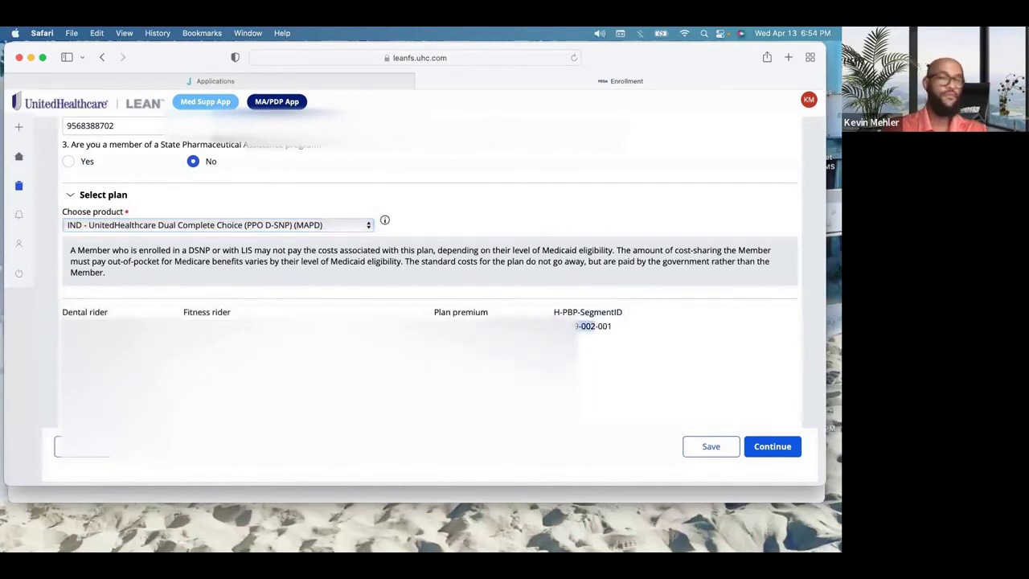
scroll(430, 281, "down", 2)
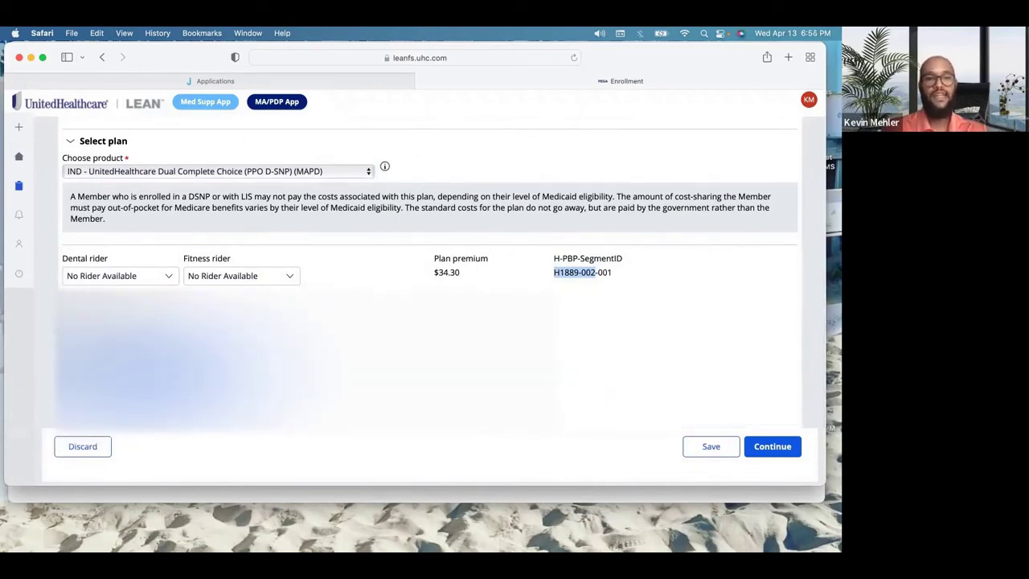
Step: Set the election period to Dual/LIS (Maintaining)
left_click(145, 384)
scroll(152, 448, "down", 5)
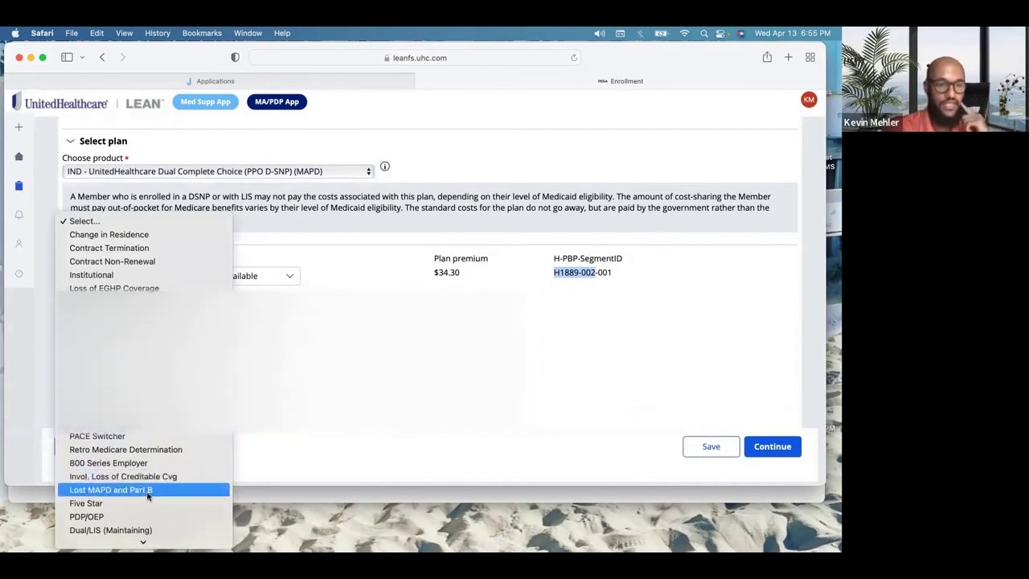
scroll(148, 489, "down", 3)
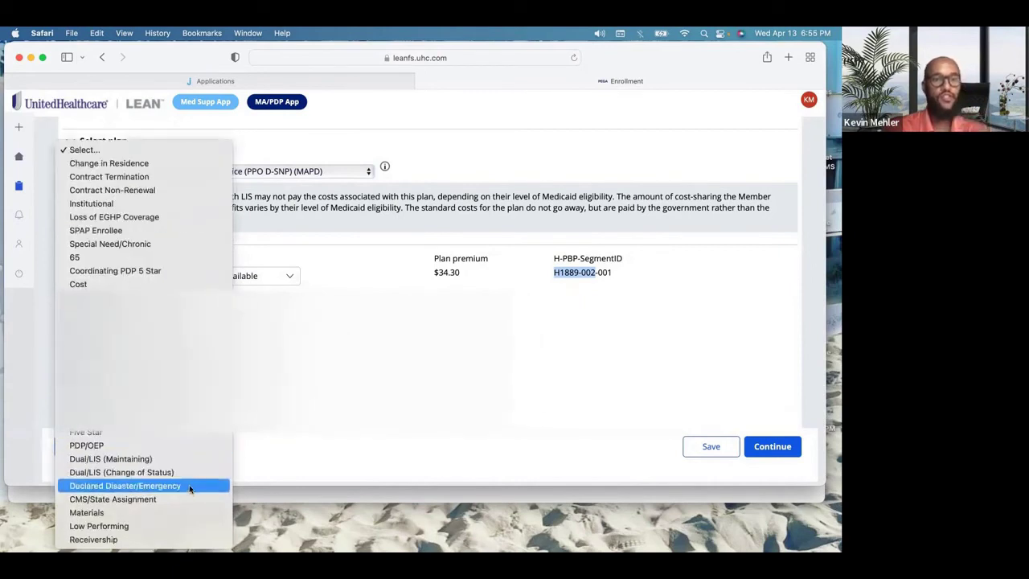
left_click(193, 464)
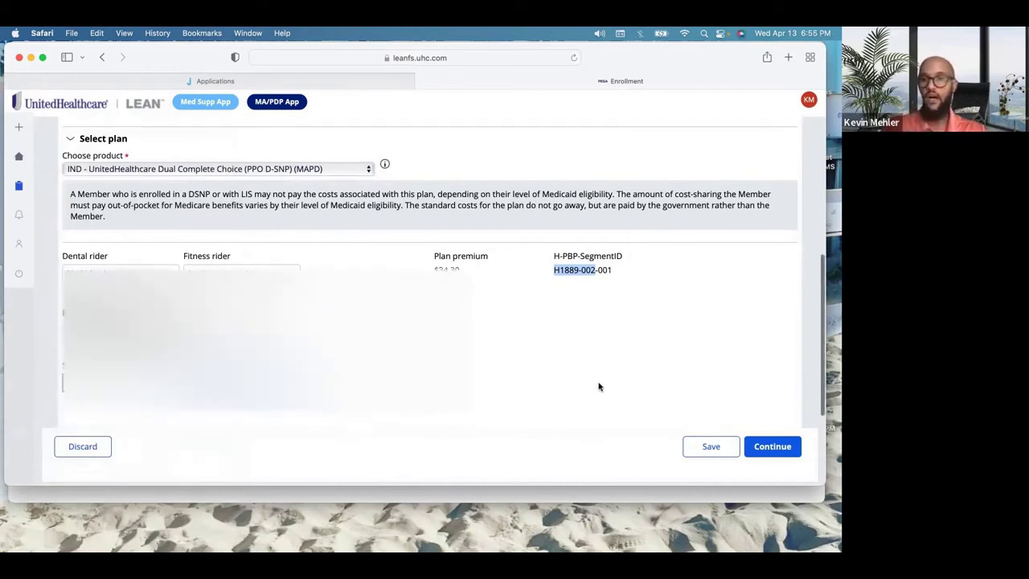
scroll(595, 382, "down", 1)
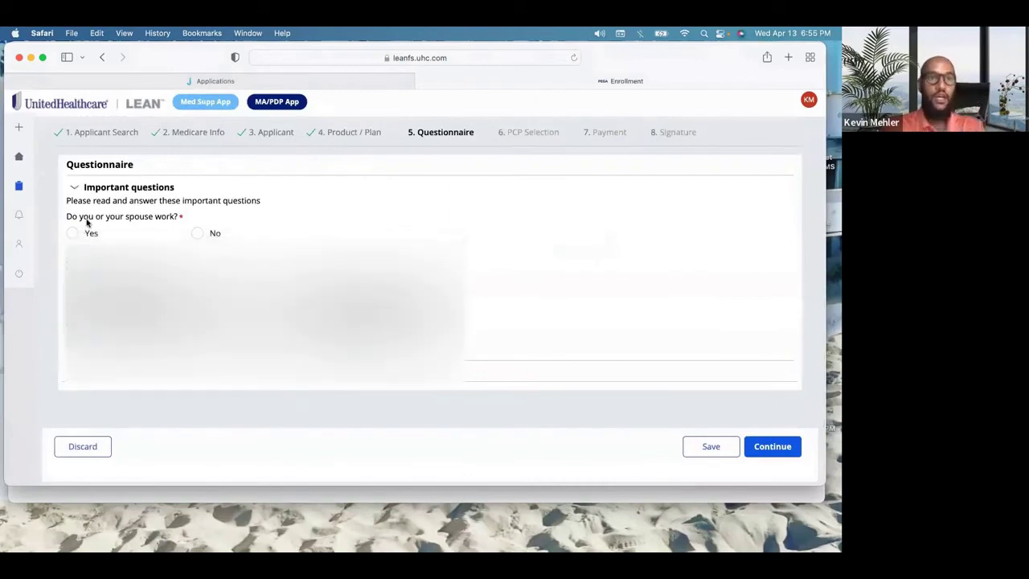
Step: Answer No to 'Do you or your spouse work?' and continue to step 6, PCP Selection
left_click(193, 239)
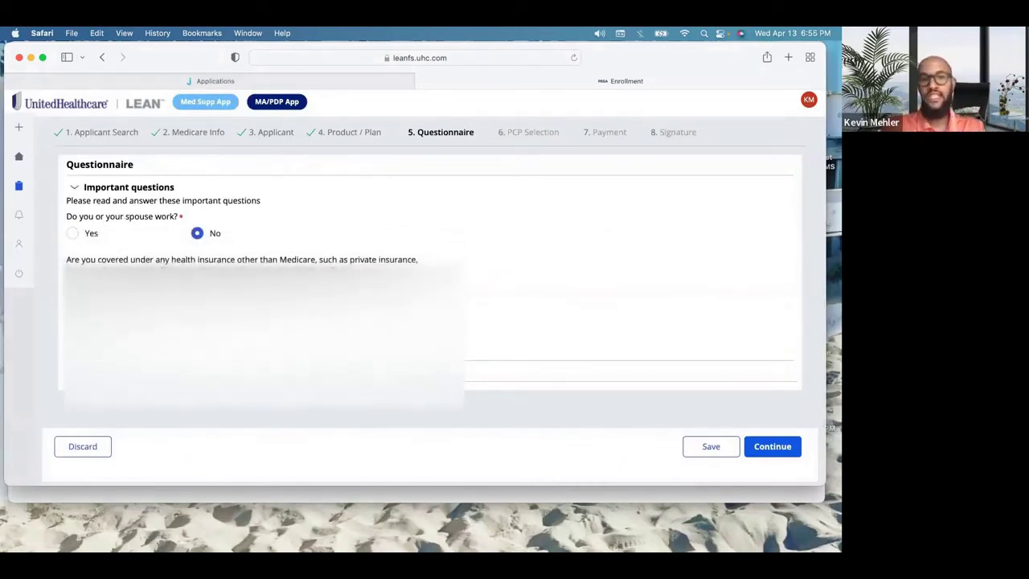
left_click(770, 447)
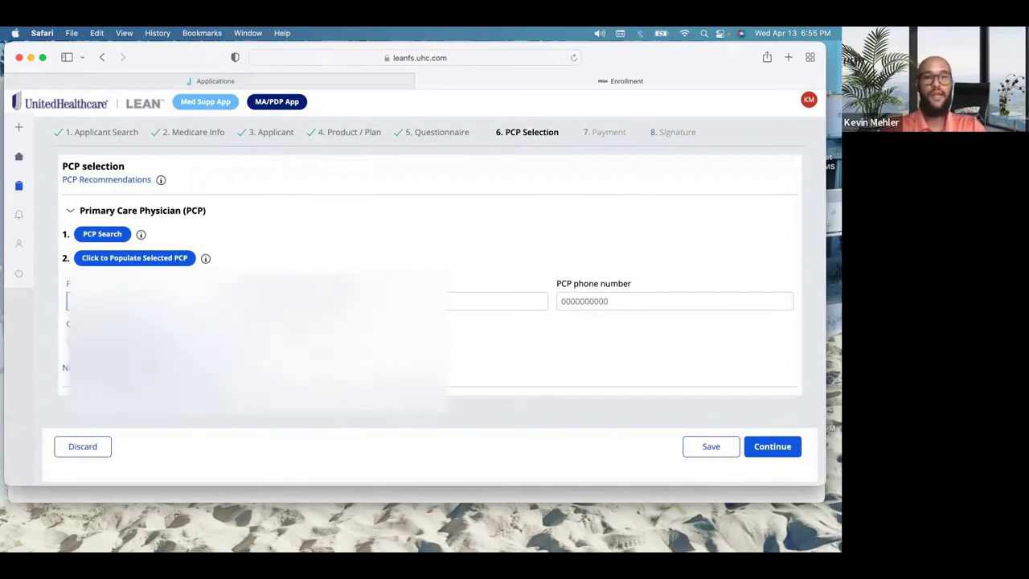
Step: Paste the physician's name, enter the PCP Id, answer Yes to Current patient of PCP, and continue
left_click(362, 302)
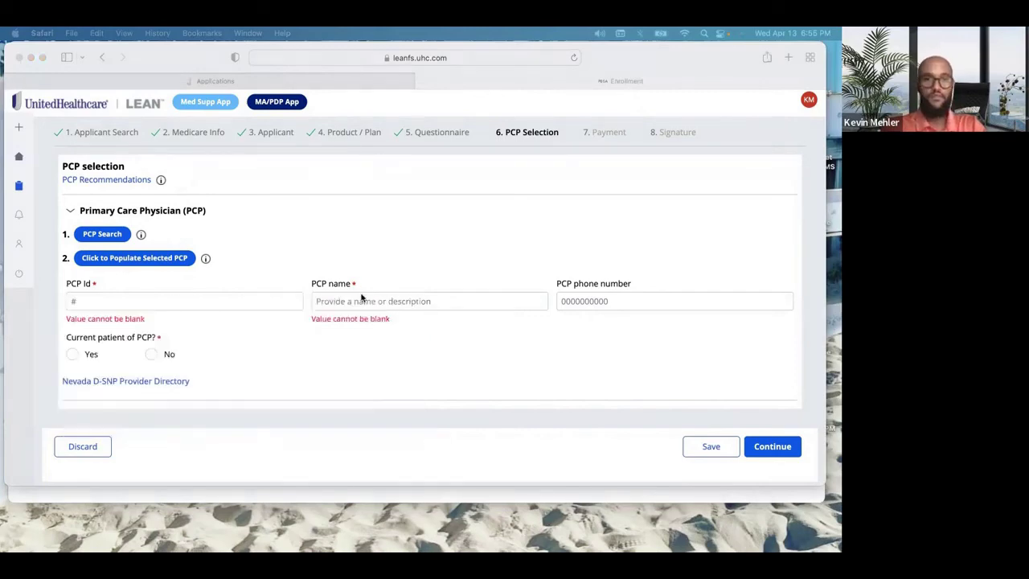
left_click(361, 298)
left_click(214, 300)
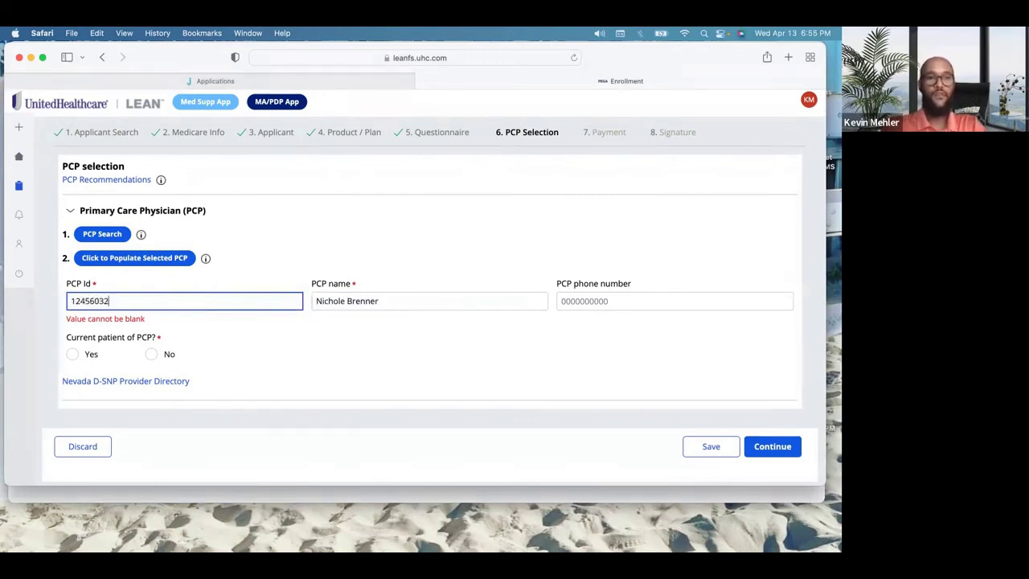
left_click(420, 369)
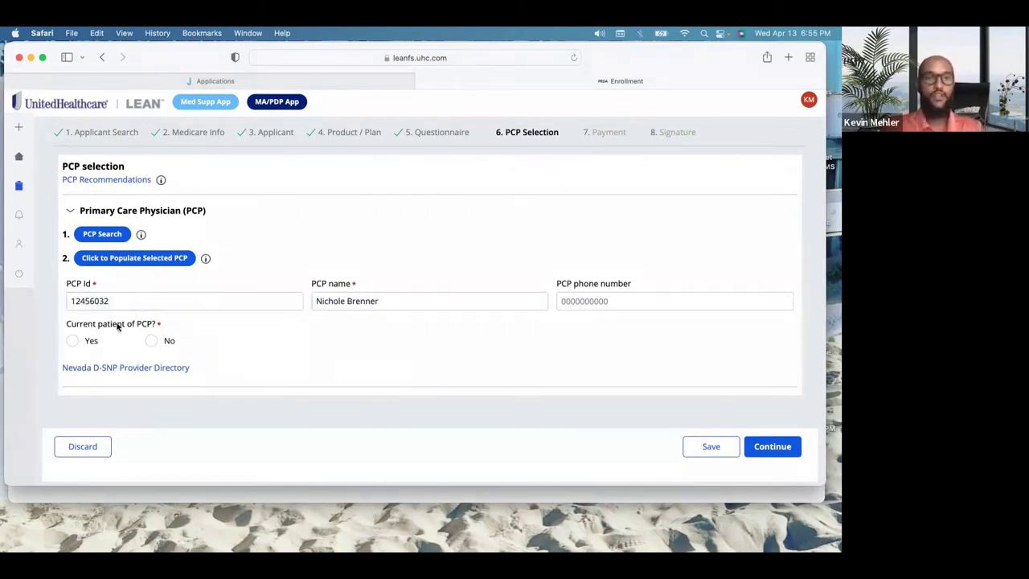
left_click(73, 341)
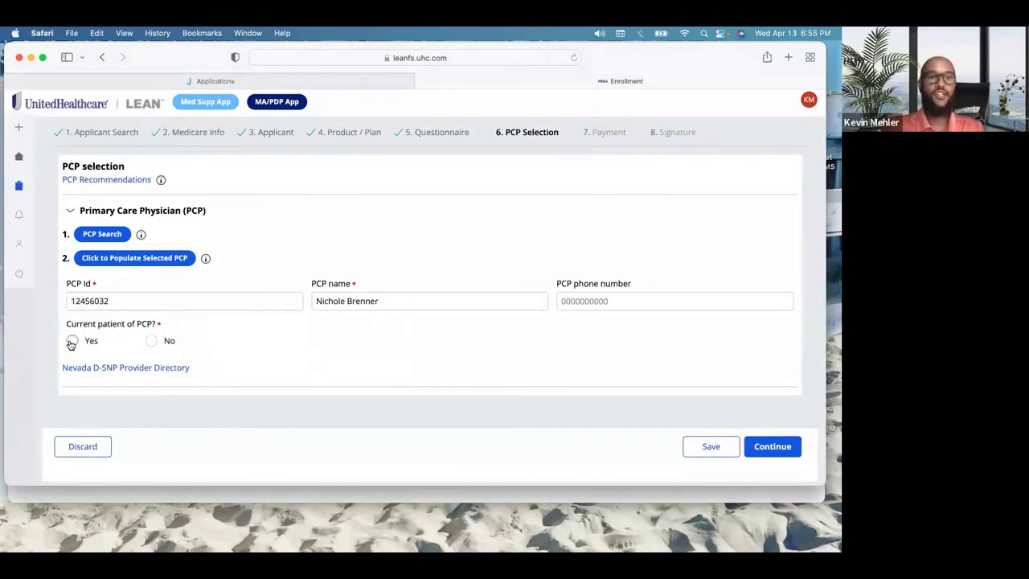
left_click(772, 447)
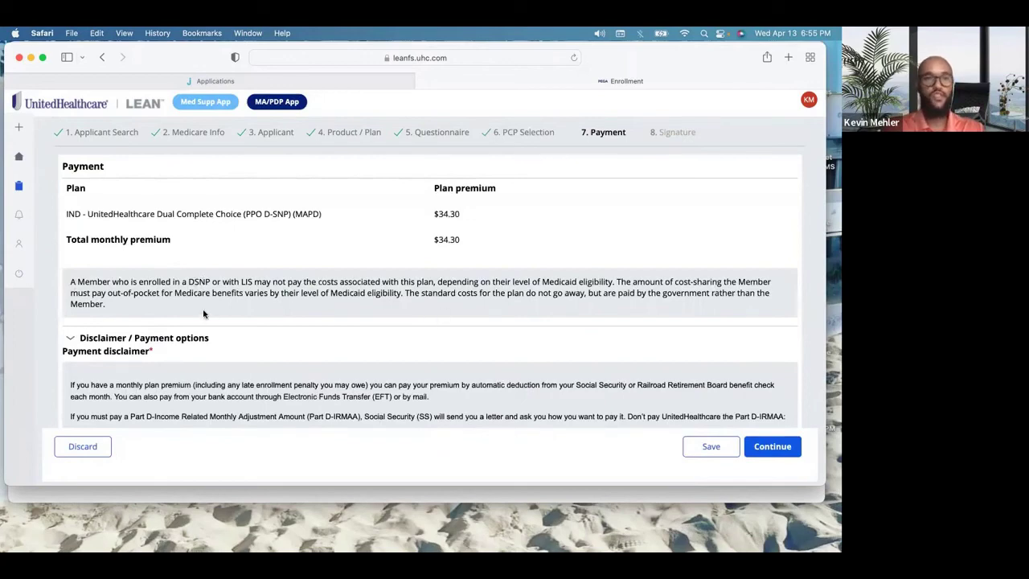
Step: Review the Payment step with SSA as premium payment, checking the $34.30 plan premium
scroll(203, 314, "down", 3)
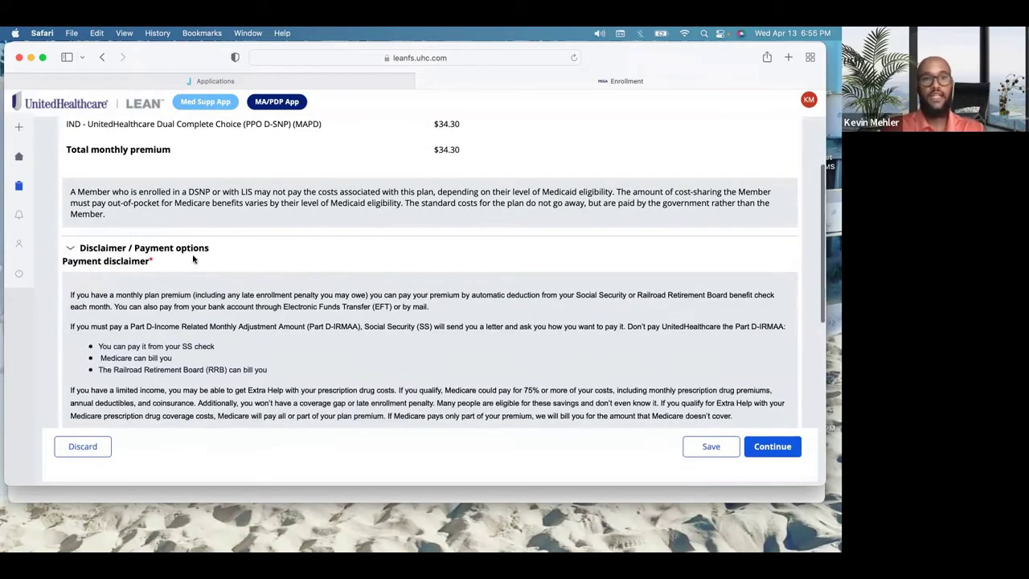
scroll(94, 259, "down", 1)
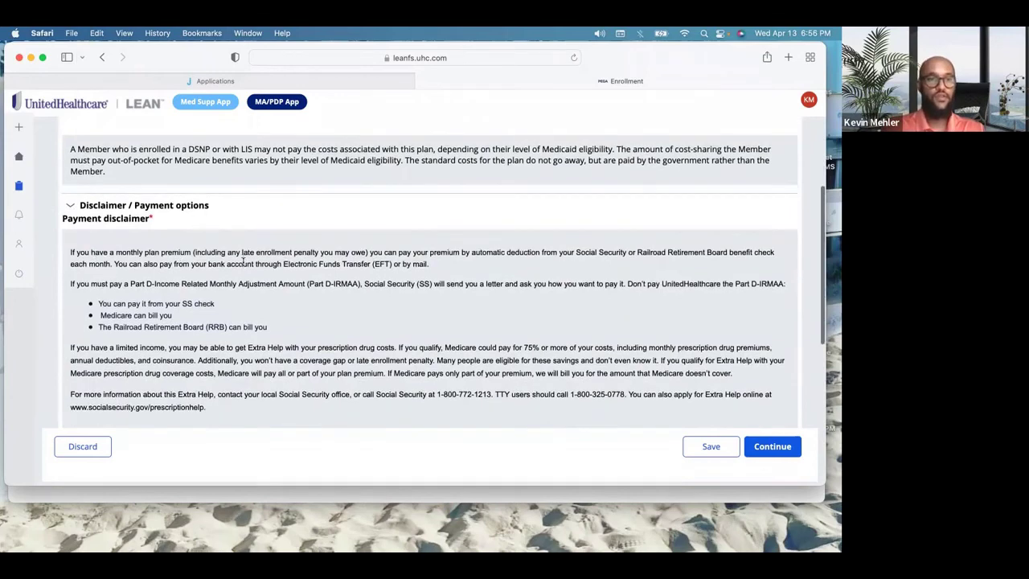
scroll(216, 313, "down", 3)
scroll(216, 313, "down", 2)
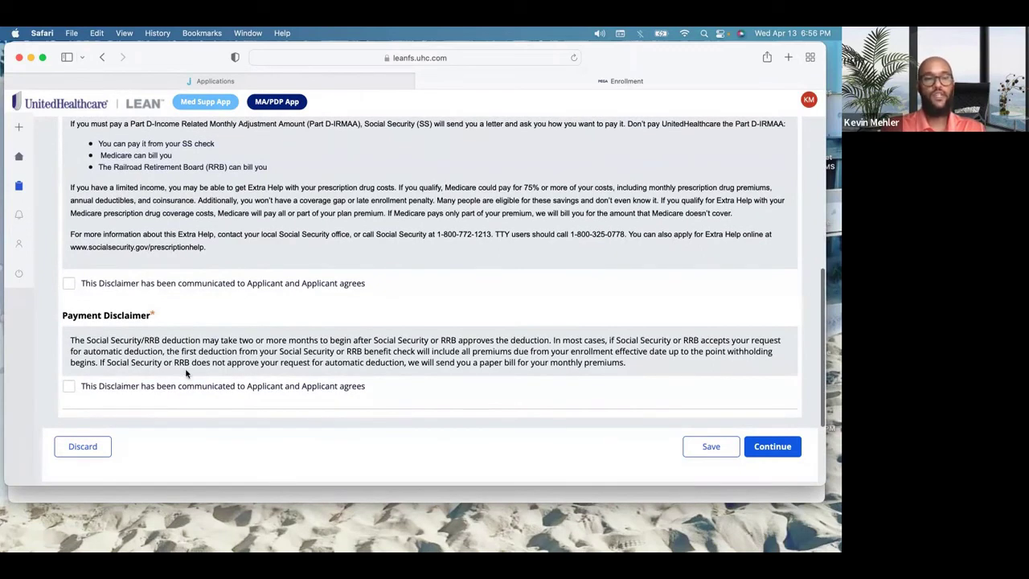
left_click(772, 446)
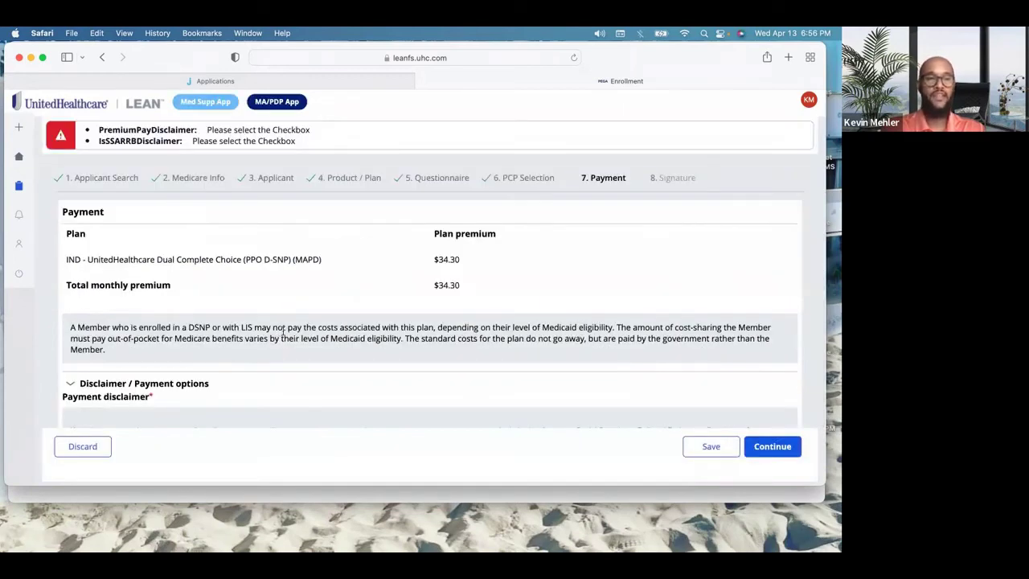
scroll(283, 334, "down", 2)
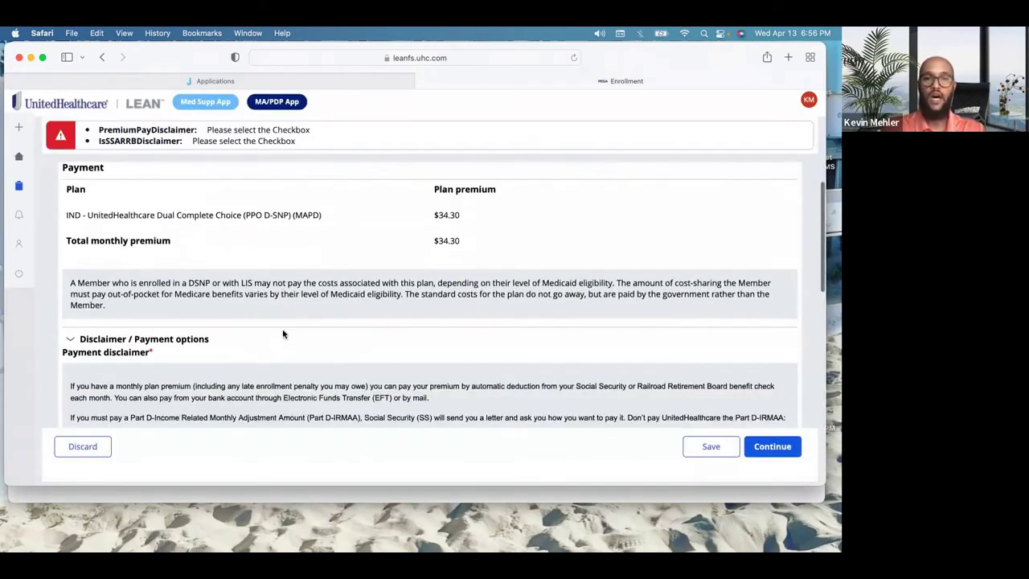
double_click(457, 215)
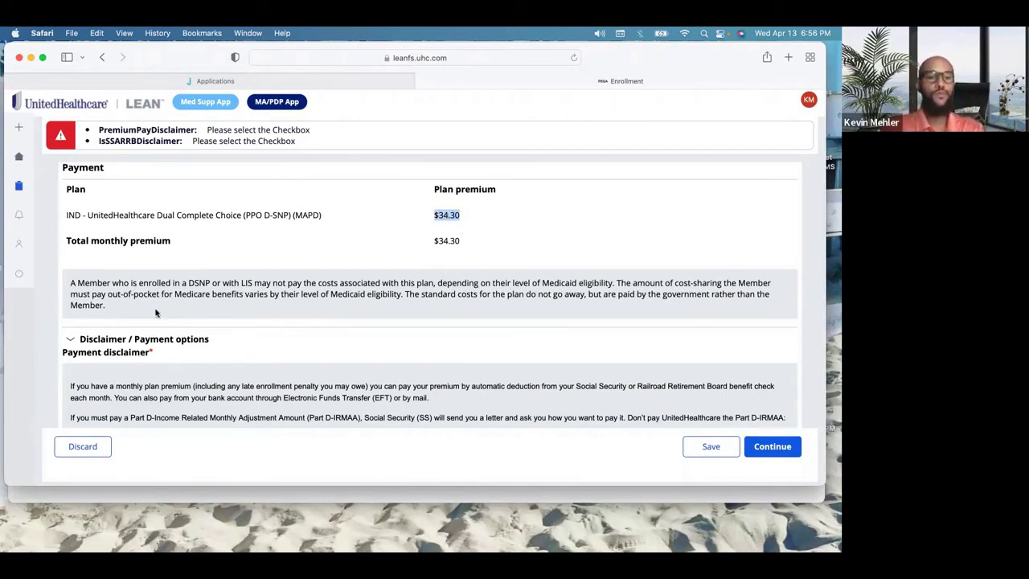
Step: Tick both payment disclaimers, including the Social Security/RRB deduction one, and continue to Signature
scroll(156, 313, "down", 10)
left_click(68, 269)
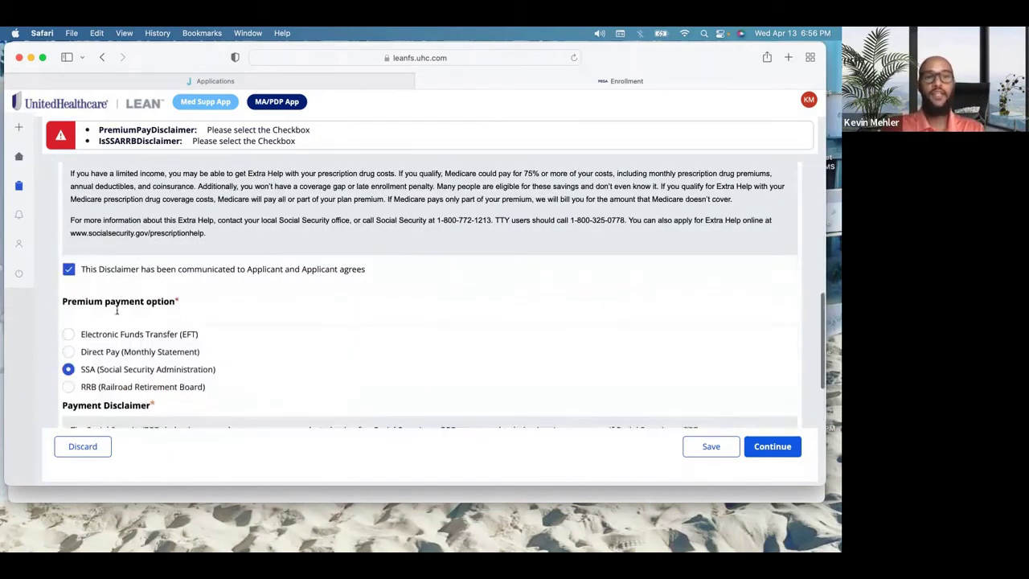
scroll(72, 362, "down", 3)
left_click(69, 373)
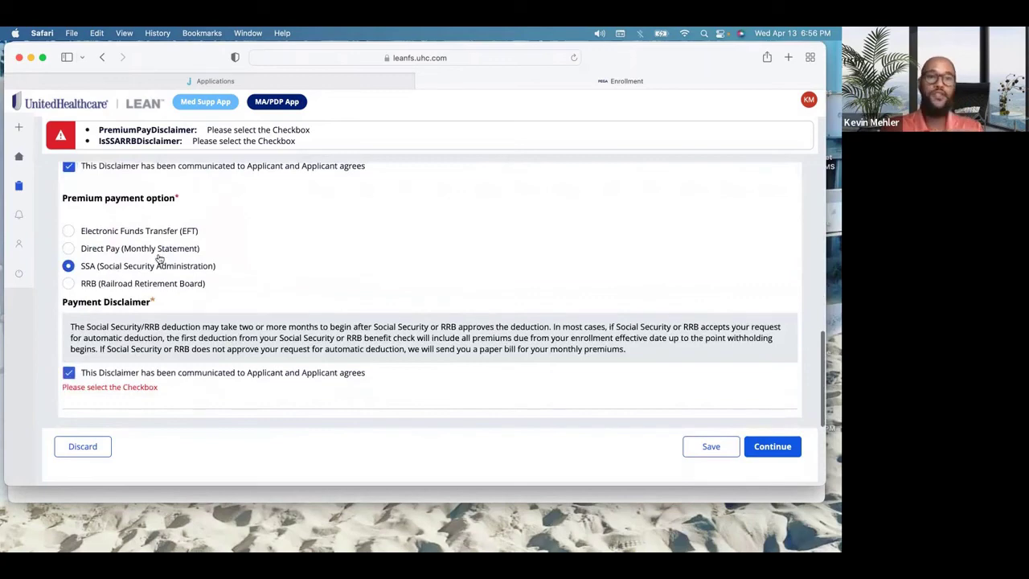
left_click(781, 448)
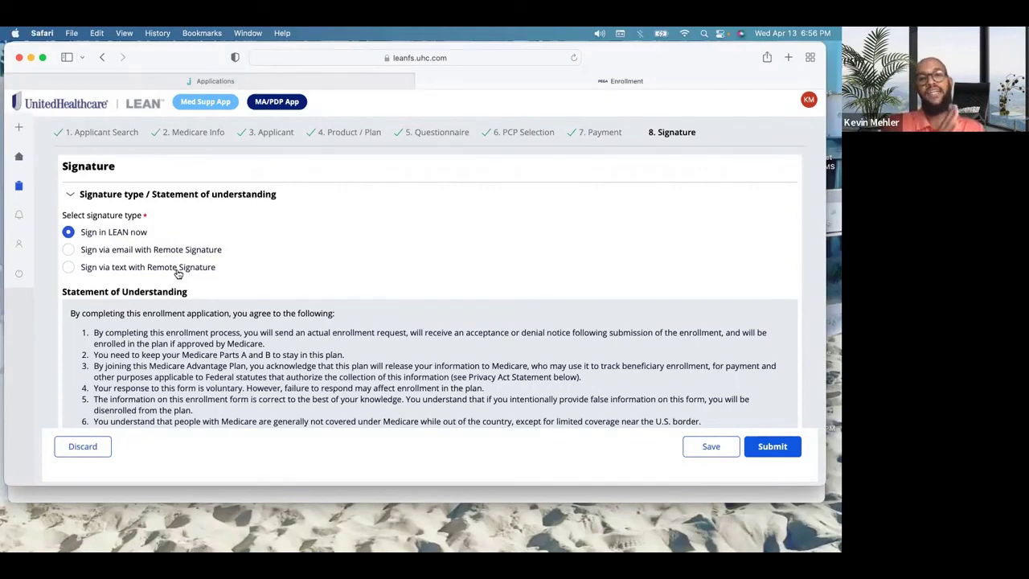
Step: Review the Signature step and tick the Statement of Understanding checkbox
scroll(179, 273, "down", 3)
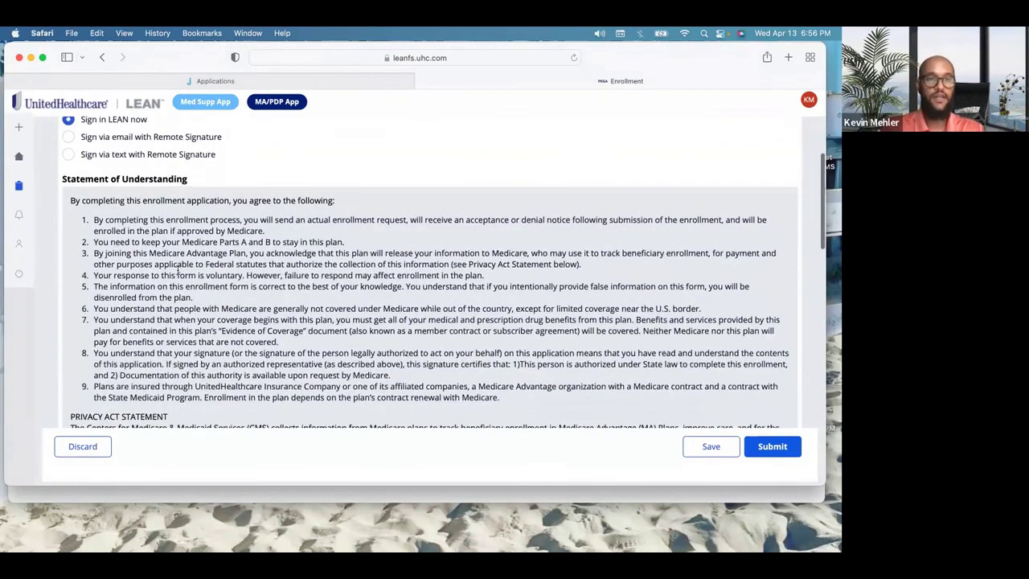
scroll(179, 273, "down", 10)
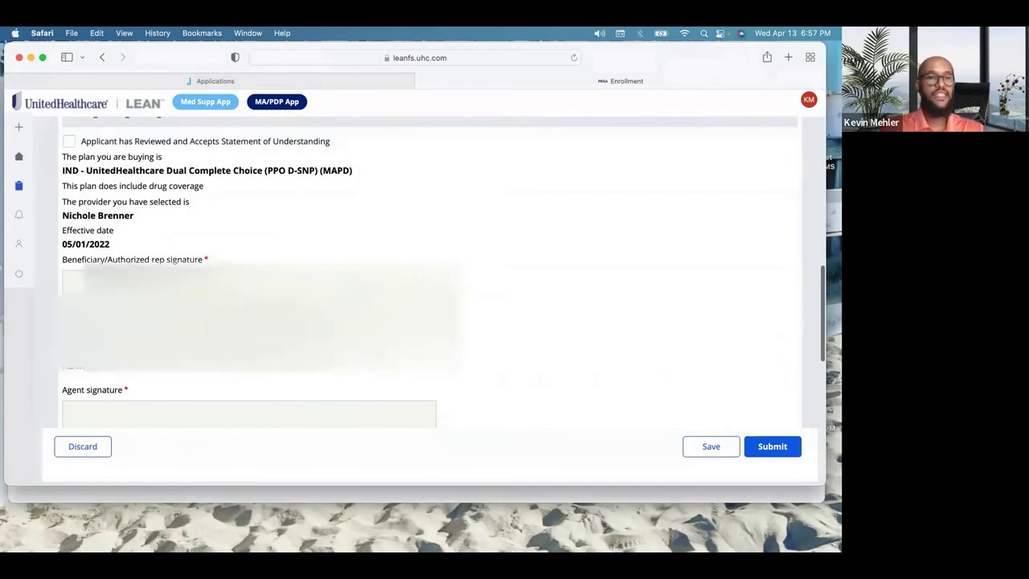
scroll(249, 273, "down", 3)
left_click_drag(156, 318, 307, 313)
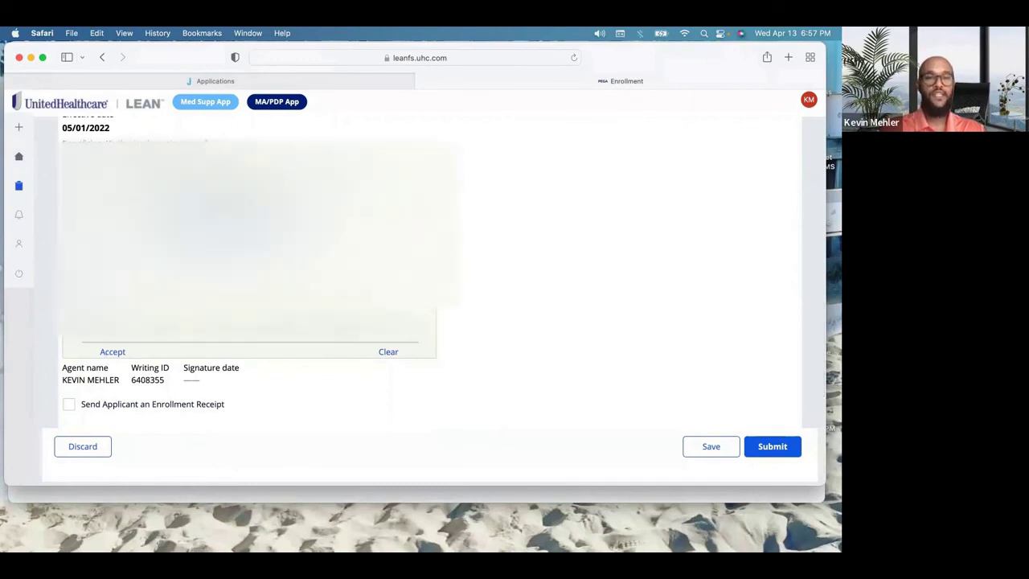
scroll(320, 387, "down", 3)
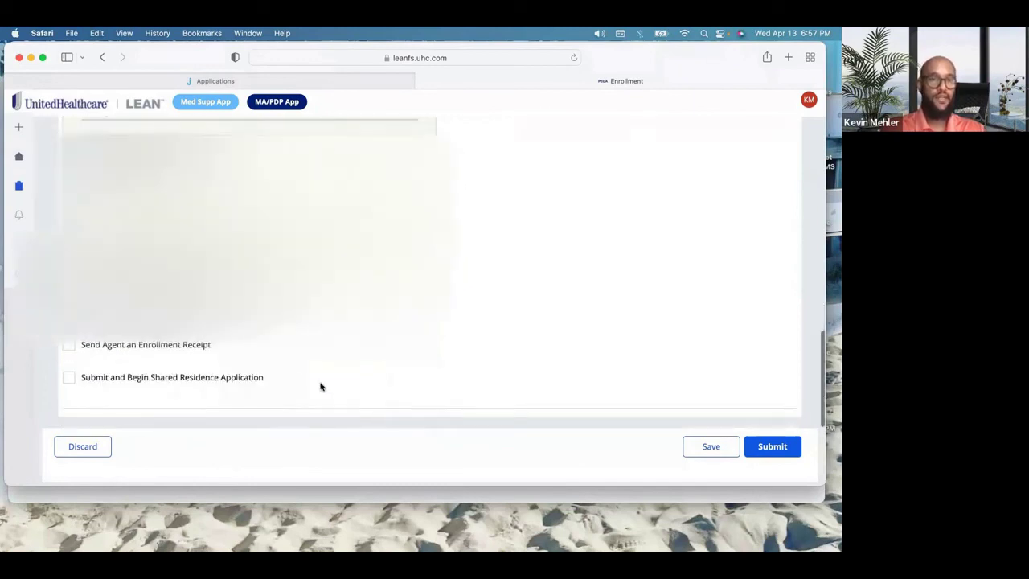
scroll(320, 386, "up", 10)
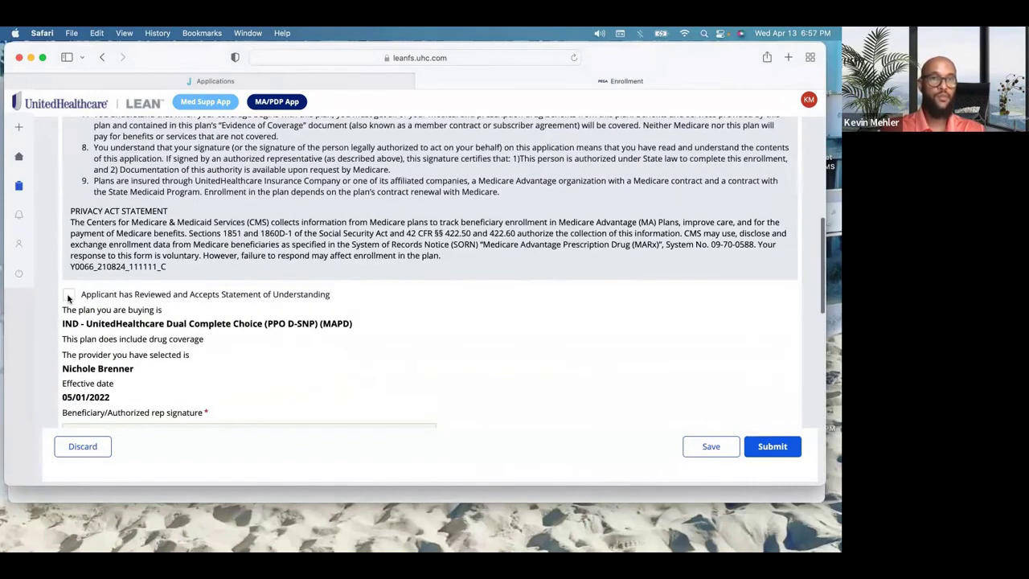
left_click(68, 297)
scroll(68, 298, "down", 5)
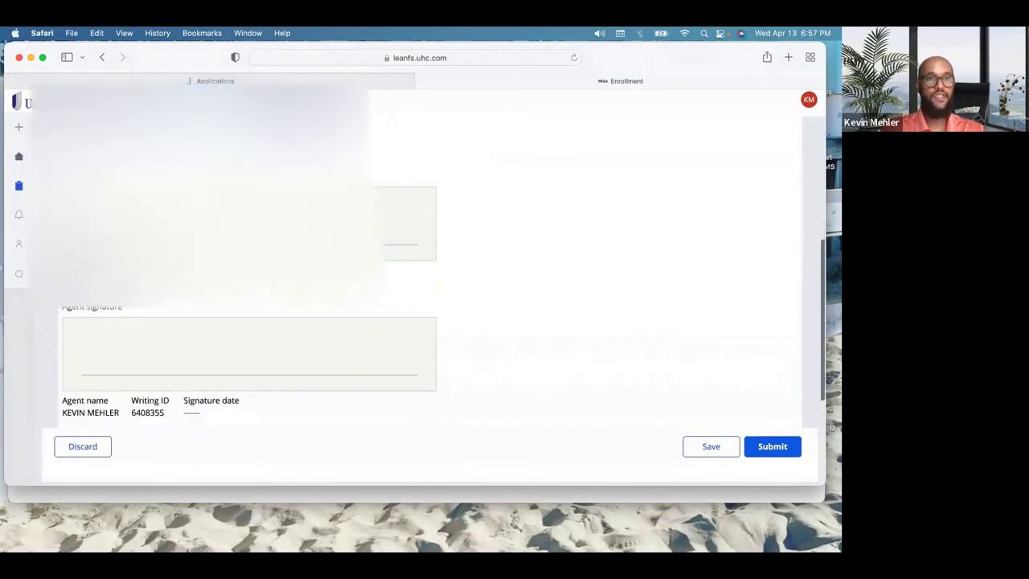
scroll(226, 267, "up", 10)
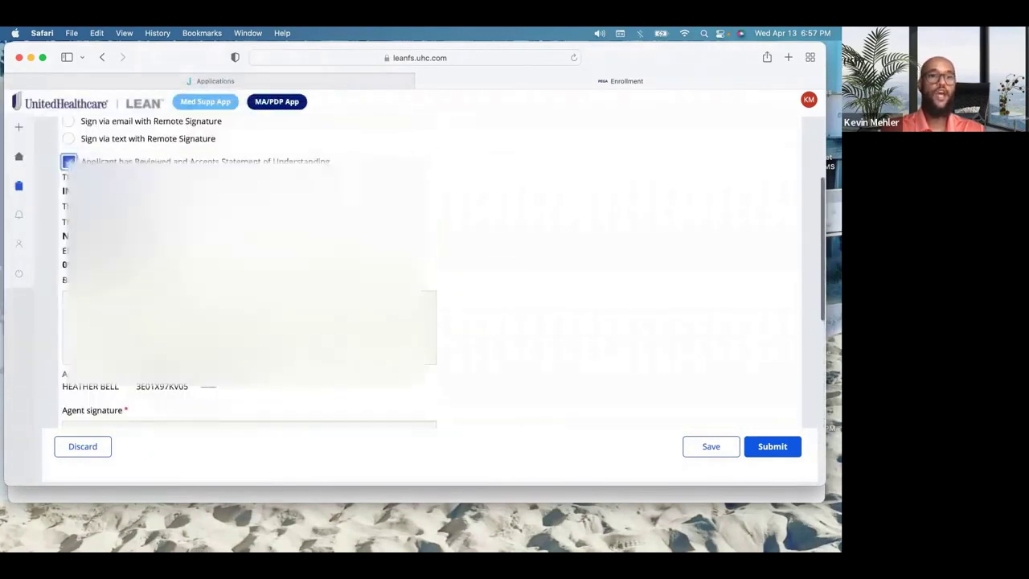
left_click(68, 291)
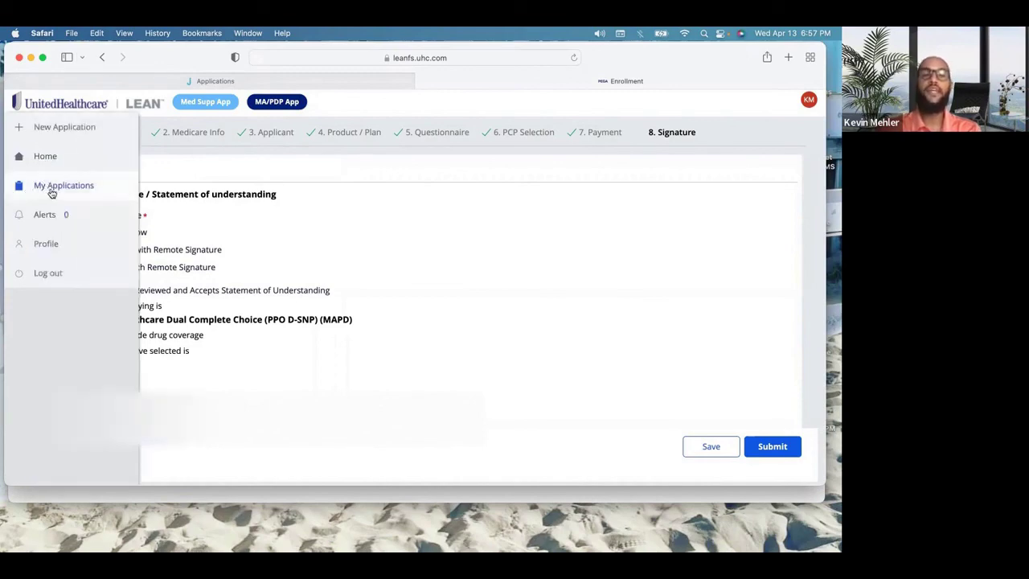
Step: Discard the enrollment and confirm closing it without submitting
scroll(587, 361, "down", 3)
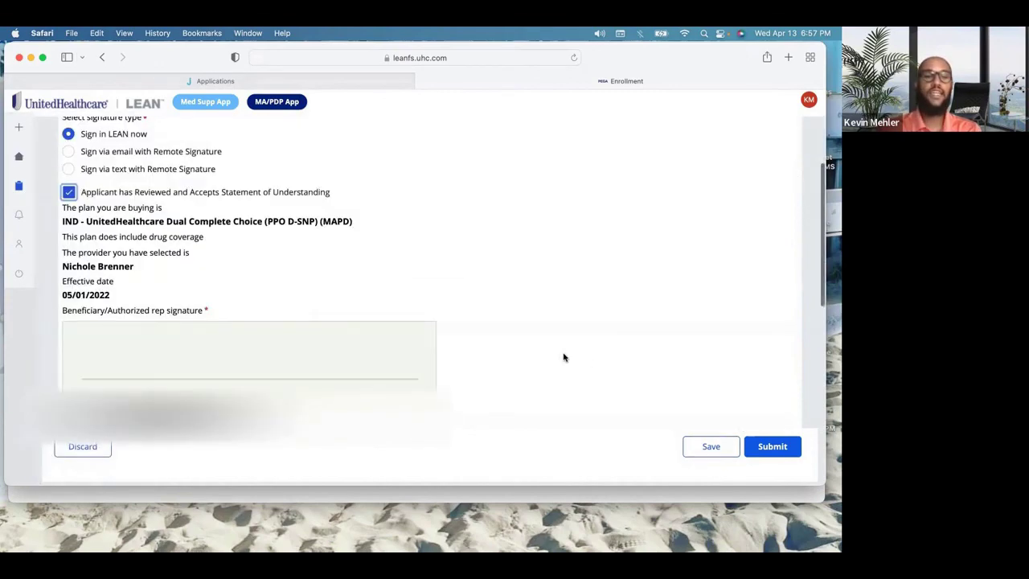
left_click(91, 453)
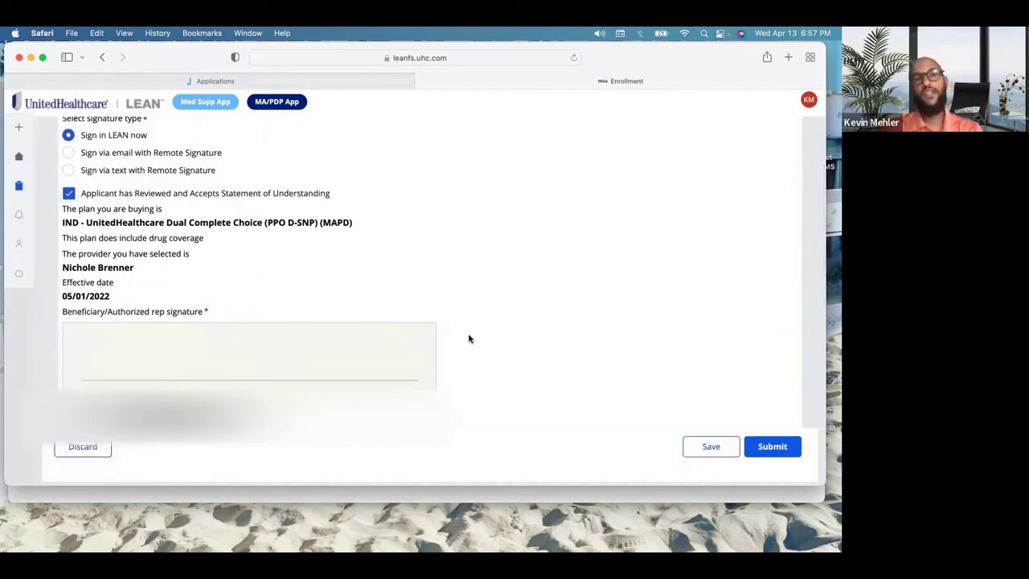
left_click(79, 453)
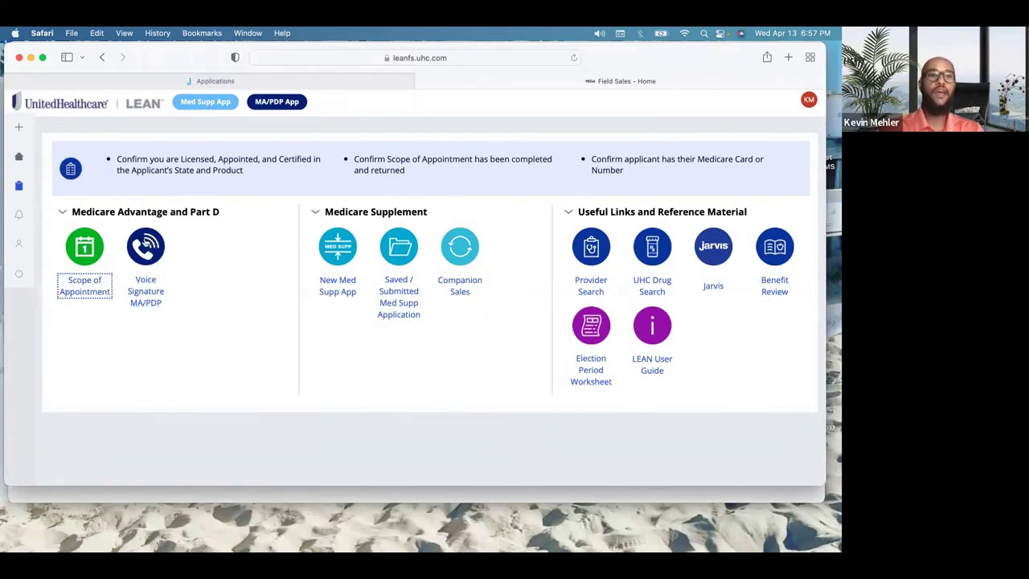
Step: Show the Submitted tab under My Applications, then return to the Jarvis Applications tab
mouse_move(11, 195)
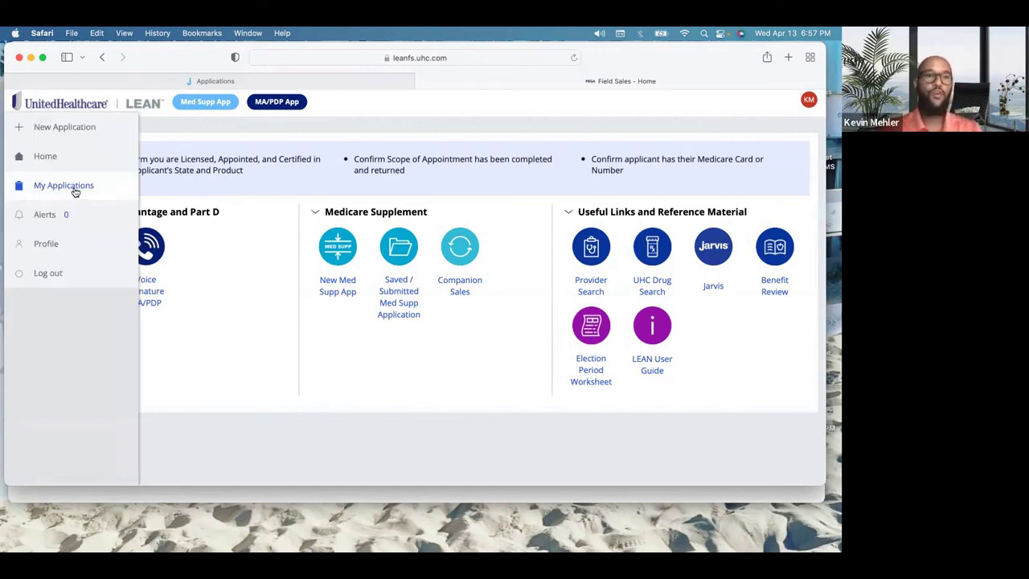
left_click(75, 191)
scroll(257, 378, "down", 2)
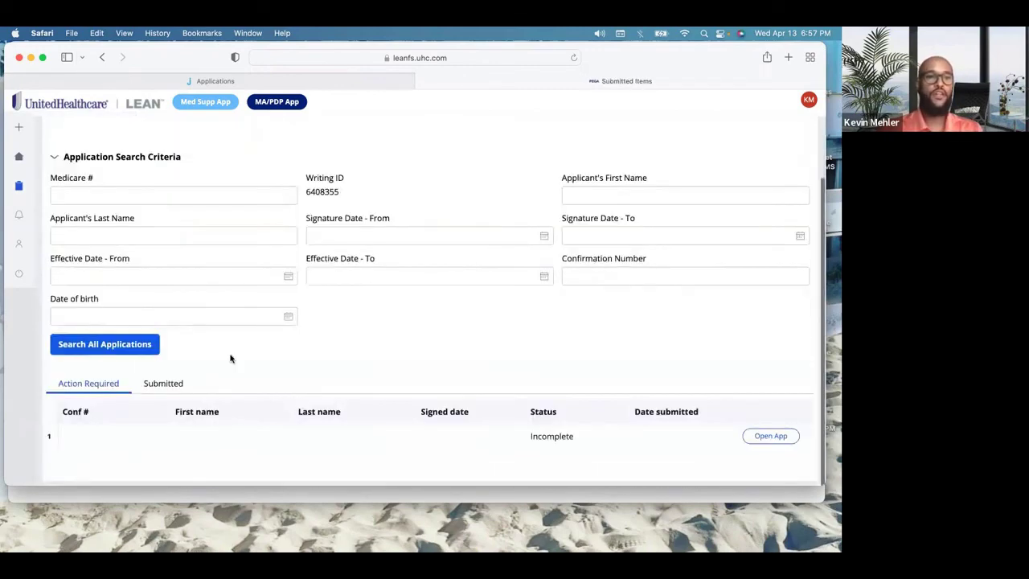
left_click(178, 384)
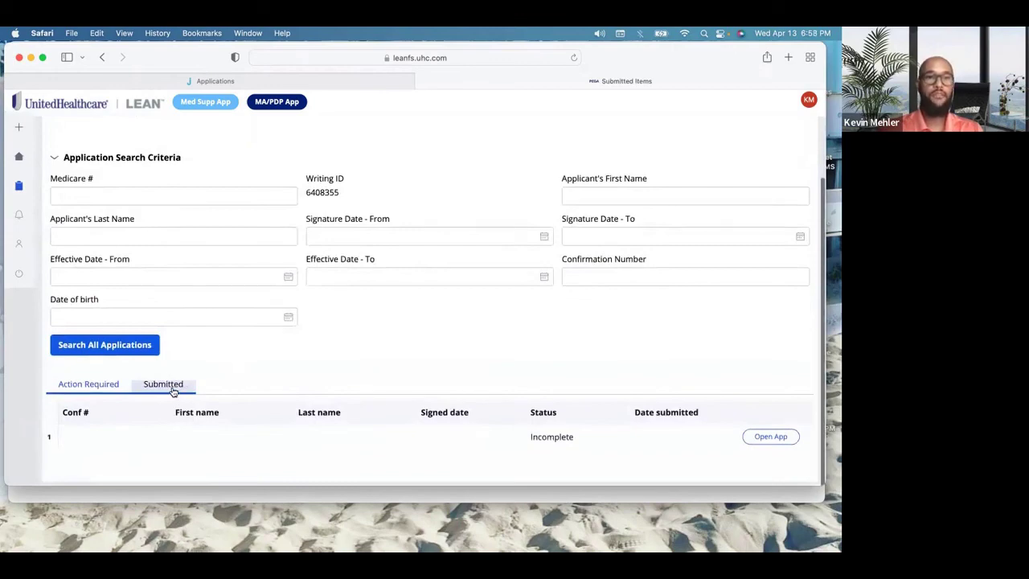
scroll(545, 349, "down", 3)
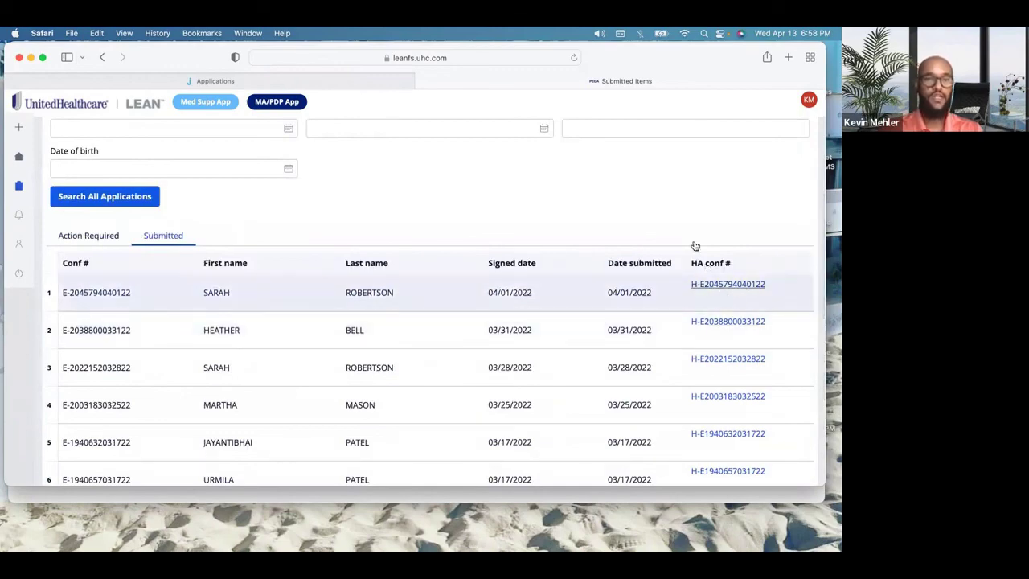
scroll(694, 236, "up", 5)
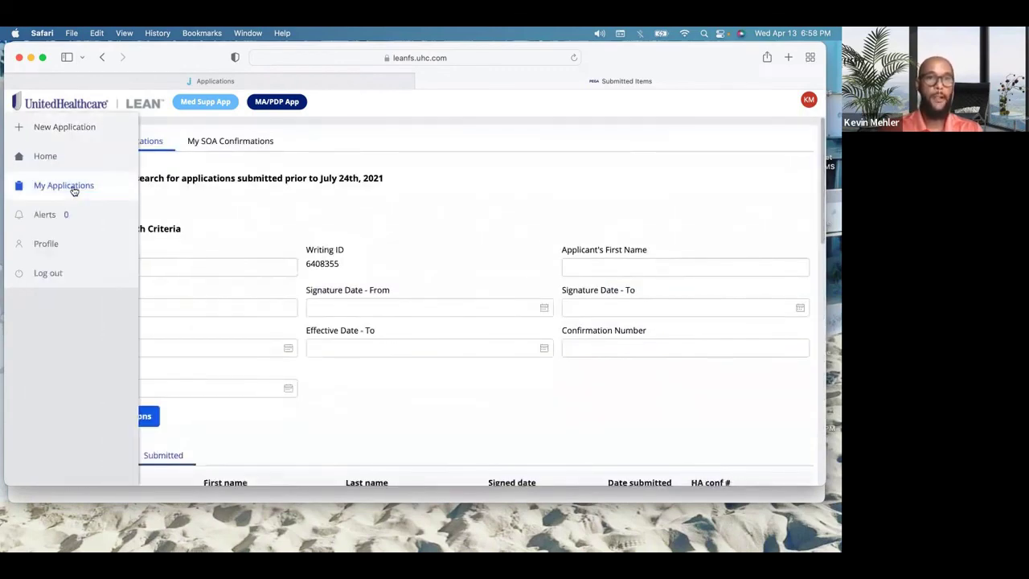
left_click(237, 81)
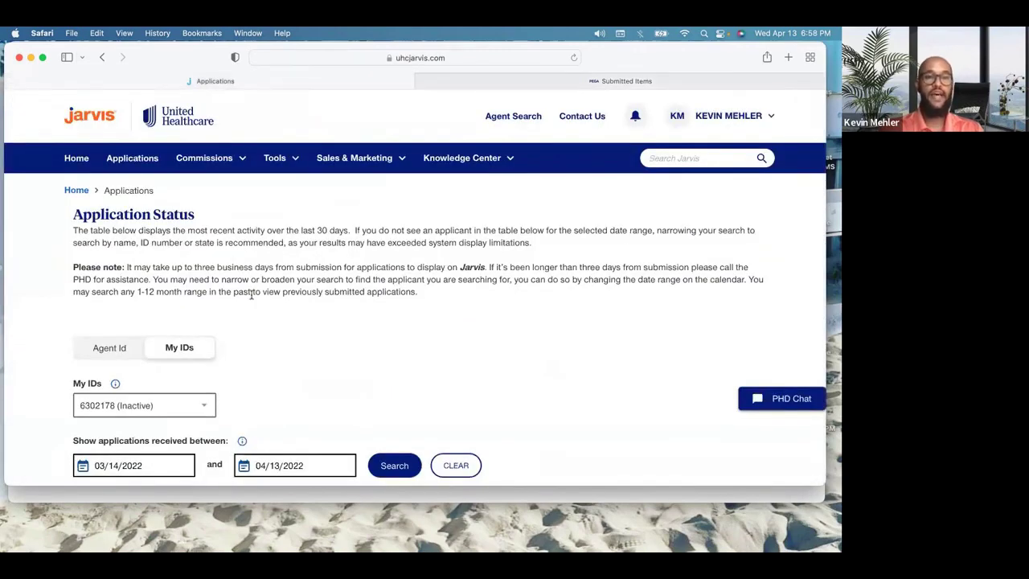